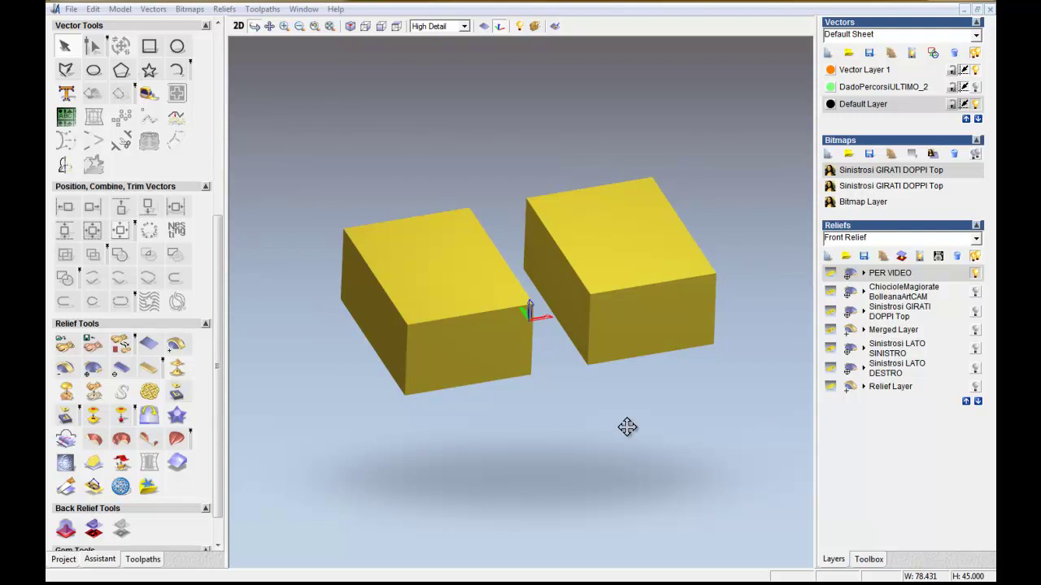
Switch to the 2D view showing the two half-nut blocks' vector outlines.
key("F2")
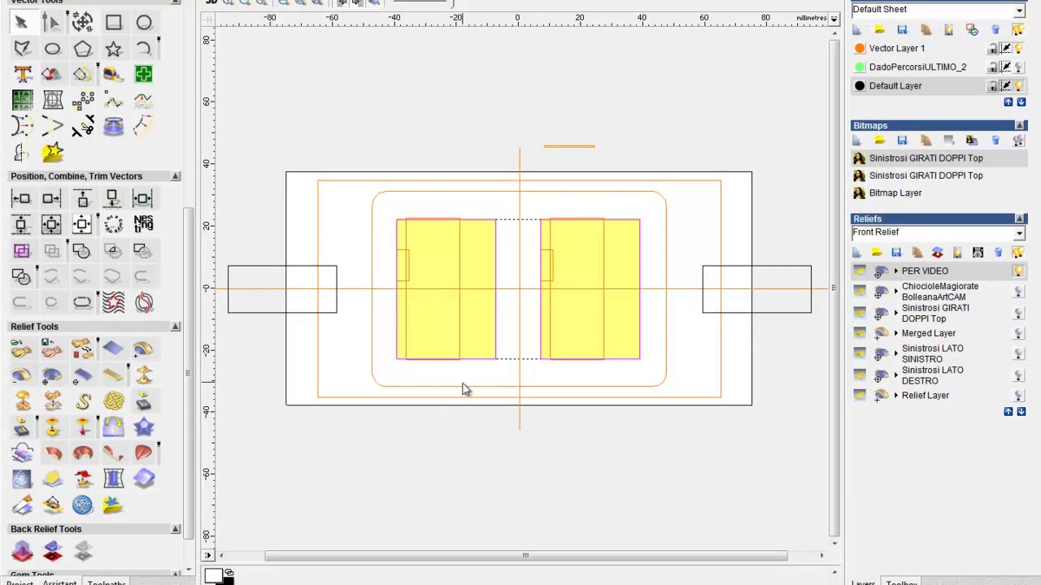
Copy the left block's inner rectangle and nudge the pasted copy to the right.
left_click(462, 341)
right_click(460, 306)
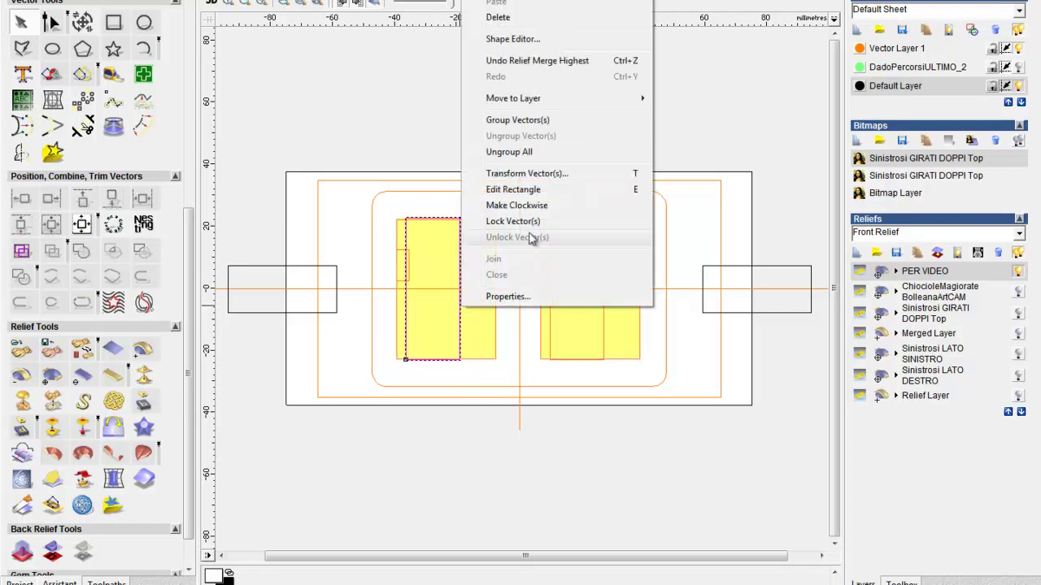
left_click(508, 2)
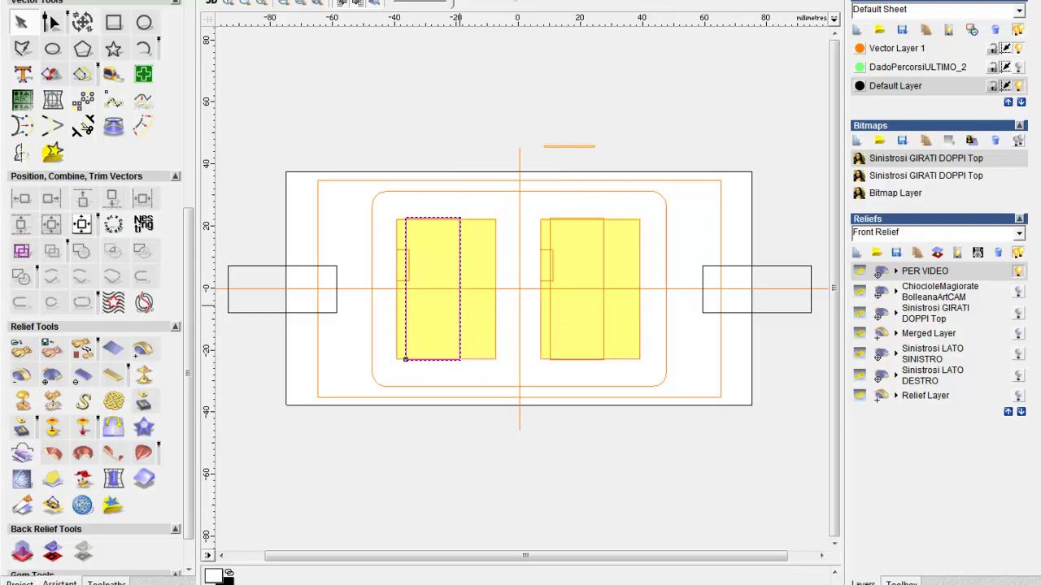
right_click(499, 64)
left_click(543, 106)
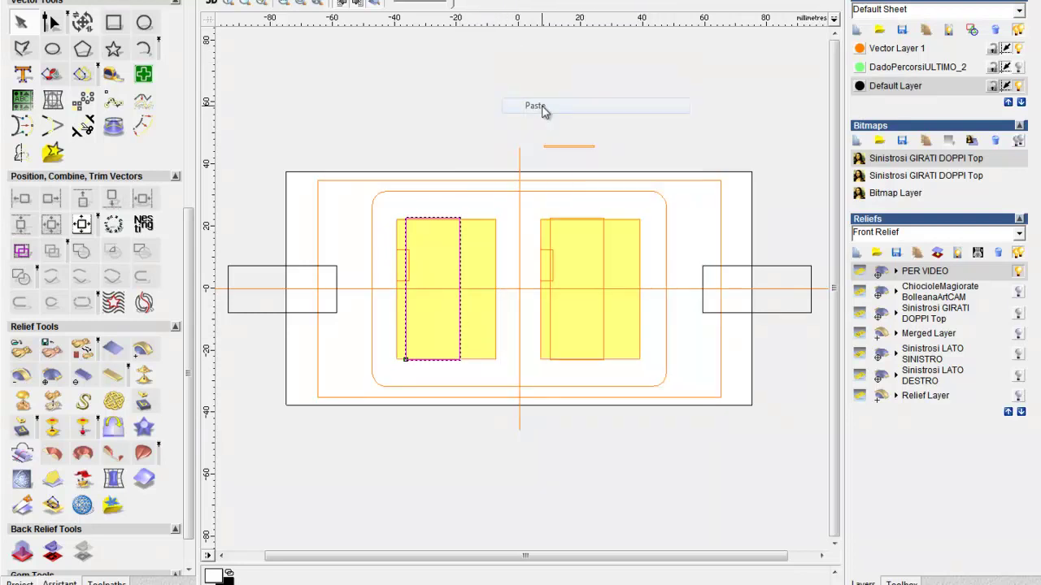
key("Right")
key("Right")
key("Right")
key("Right")
key("Right")
key("Right")
key("Right")
key("Right")
key("Right")
key("Right")
key("Right")
key("Right")
key("Right")
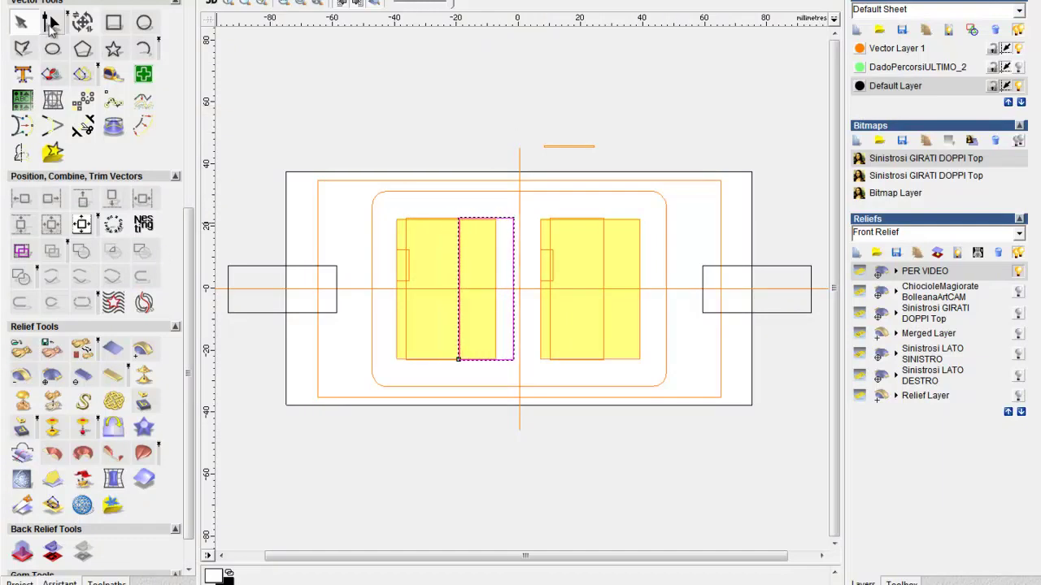
Node-edit the copy, pulling its right edge left and top edge down into a thin strip.
left_click(49, 28)
left_click_drag(502, 208, 520, 417)
key("Left")
key("Left")
key("Left")
key("Left")
key("Left")
key("Left")
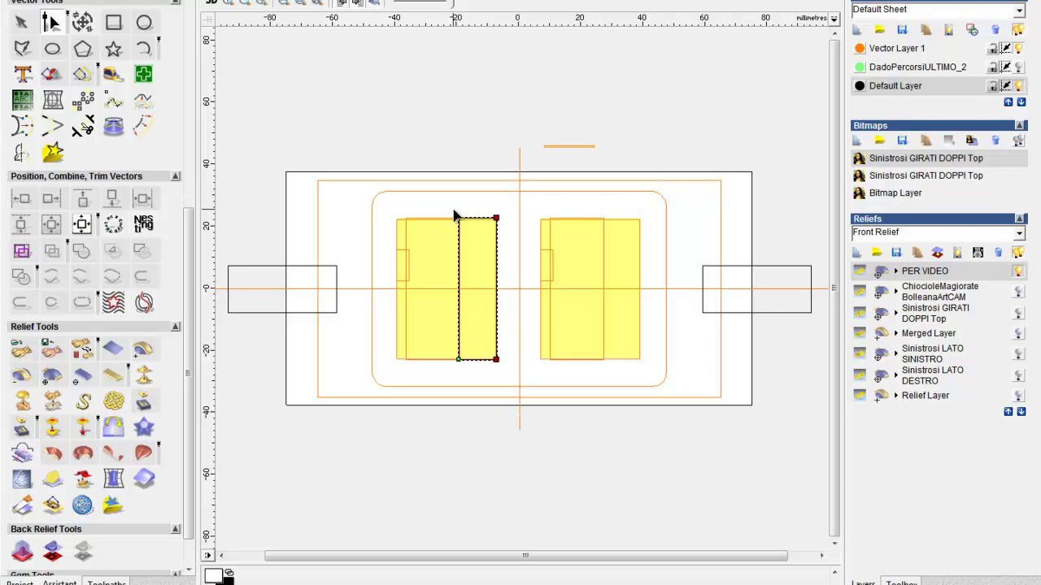
left_click_drag(472, 226, 475, 228)
key("Down")
key("Down")
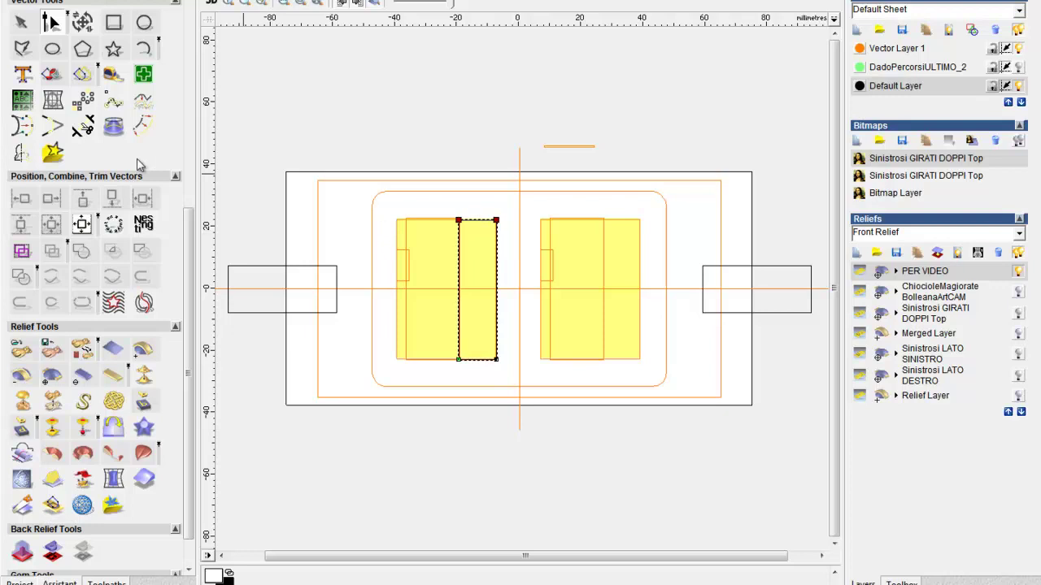
left_click(21, 23)
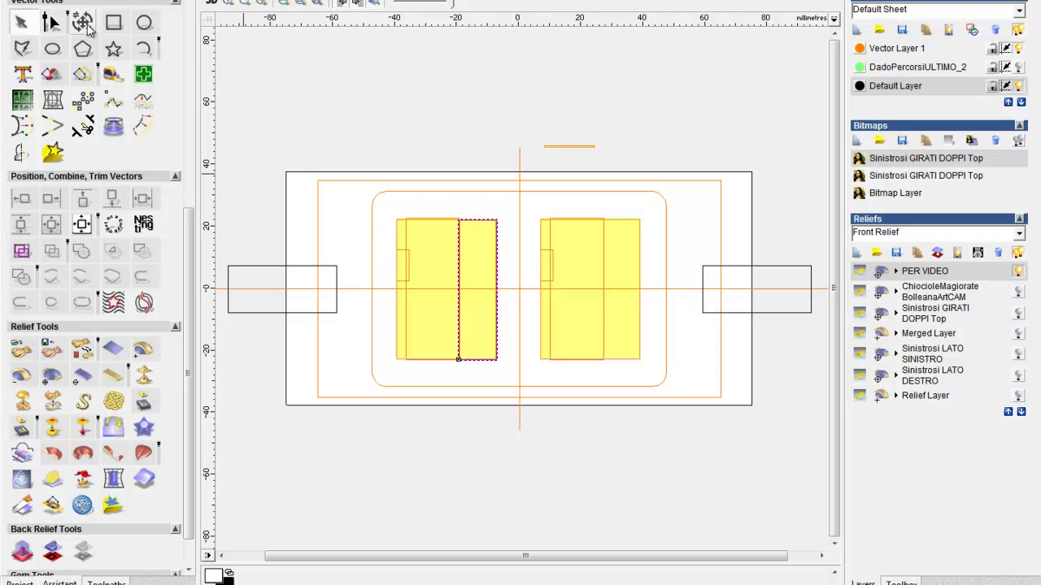
Rotate the thin rectangle 90 degrees and drag it below the layout's lower left.
left_click(87, 27)
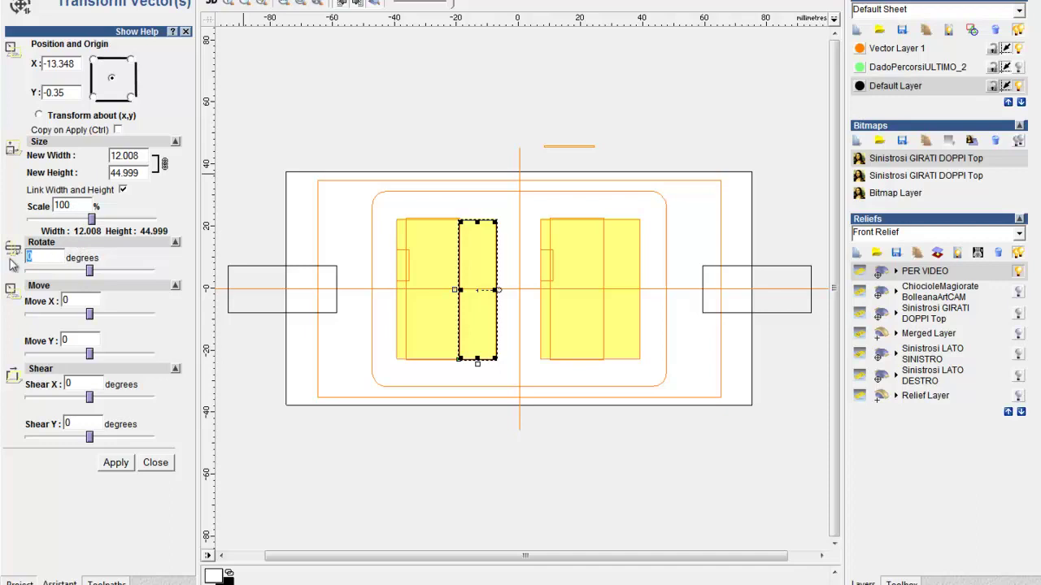
type("90")
left_click(112, 465)
left_click(154, 464)
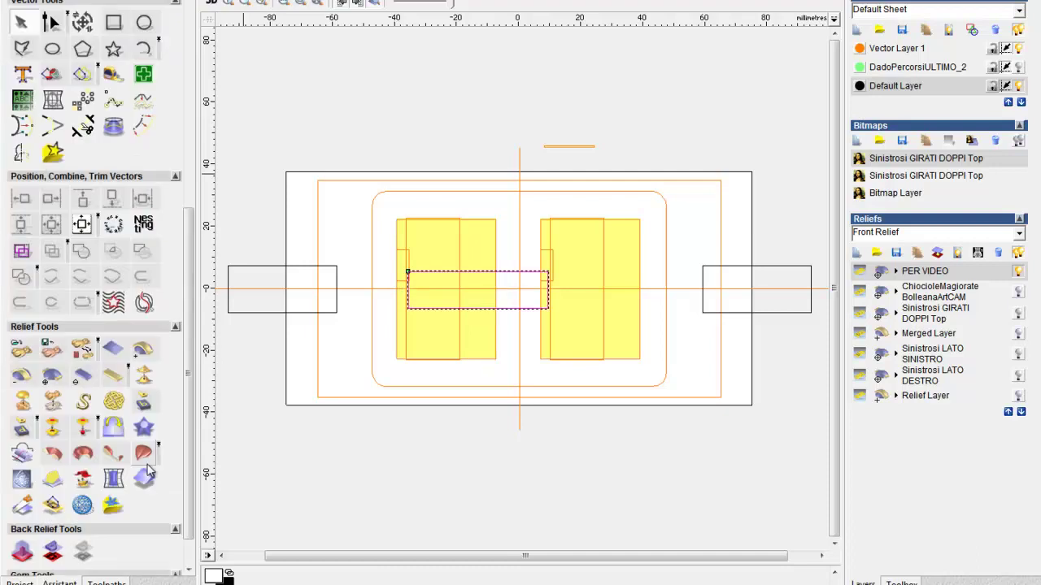
left_click_drag(499, 307, 414, 474)
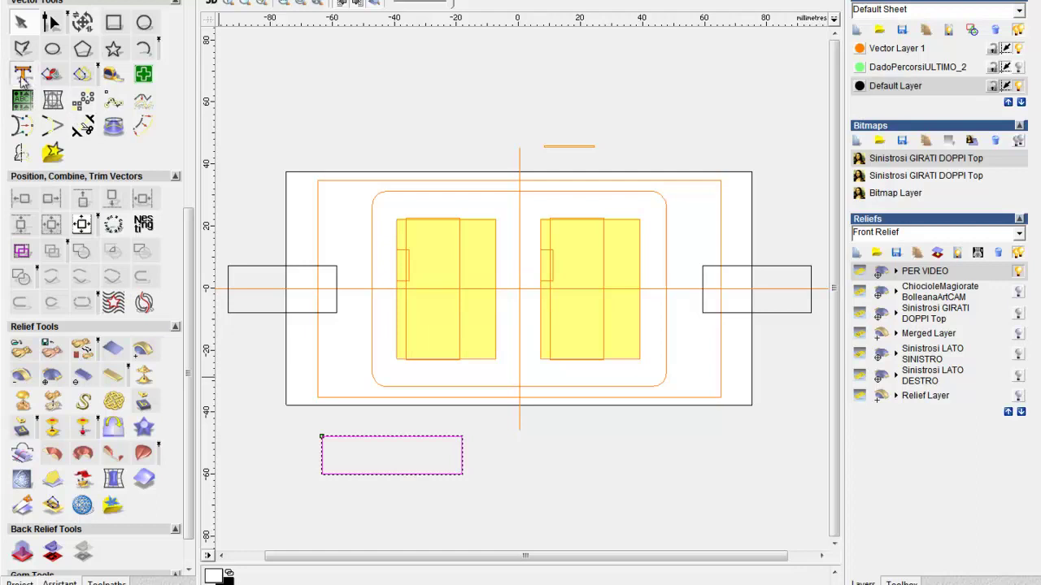
Add the text BOOLEANA in LHF Jester Extended font just above the horizontal rectangle.
left_click(65, 377)
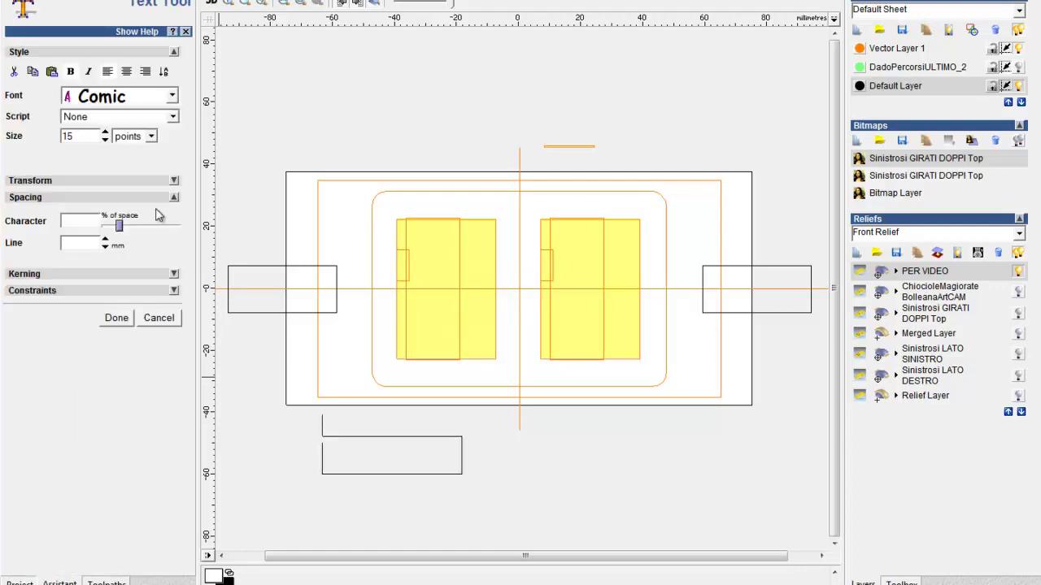
left_click(173, 97)
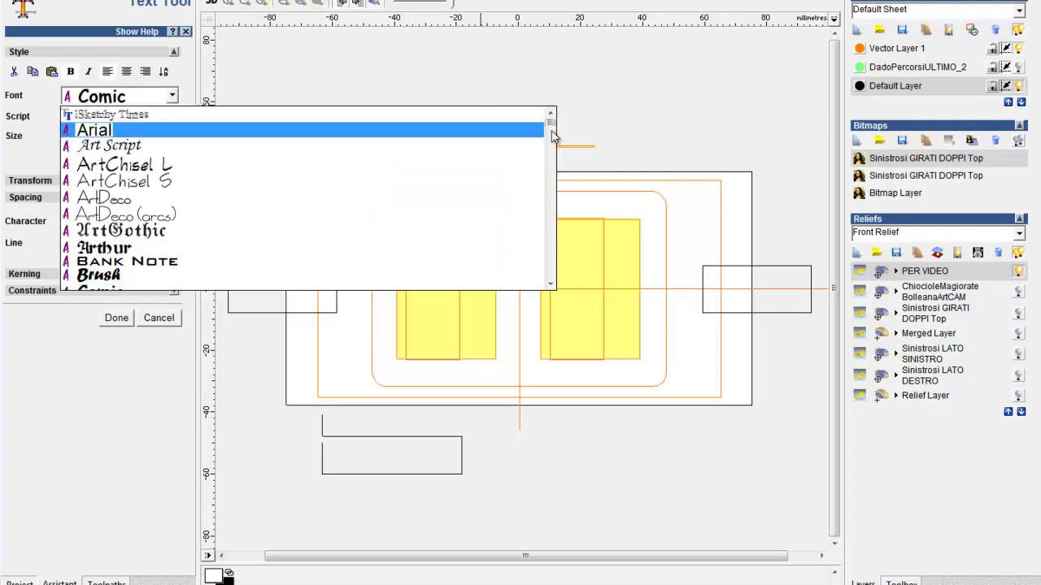
left_click_drag(552, 124, 551, 186)
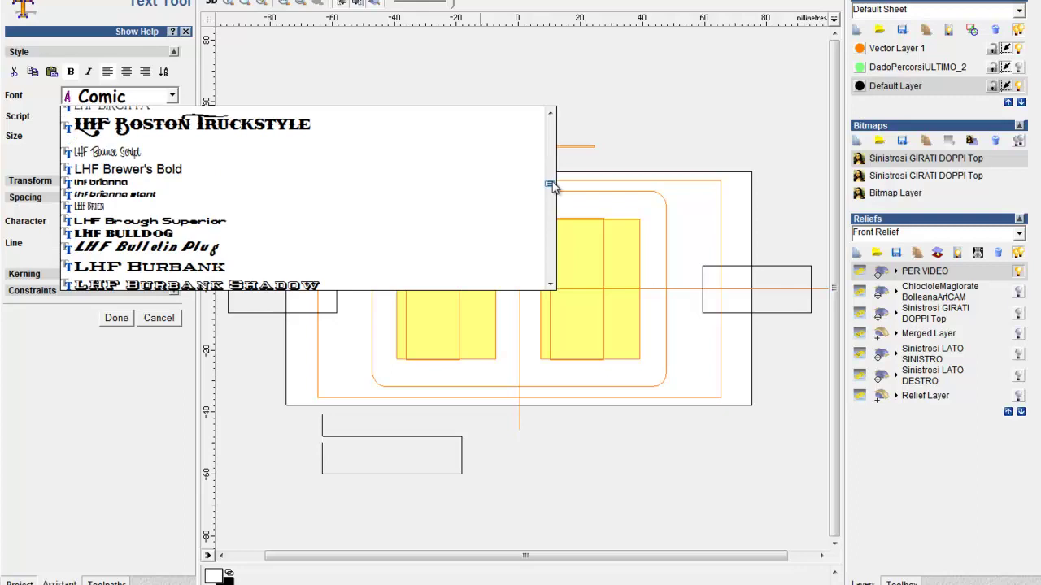
left_click_drag(551, 186, 550, 190)
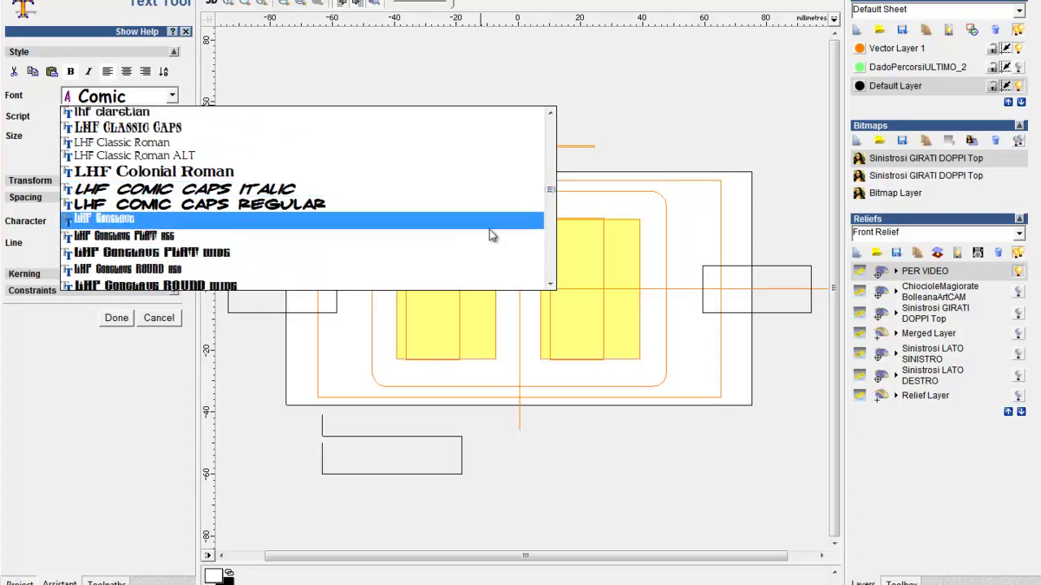
scroll(492, 232, "down", 2)
scroll(492, 233, "down", 2)
scroll(490, 233, "down", 1)
scroll(490, 232, "down", 2)
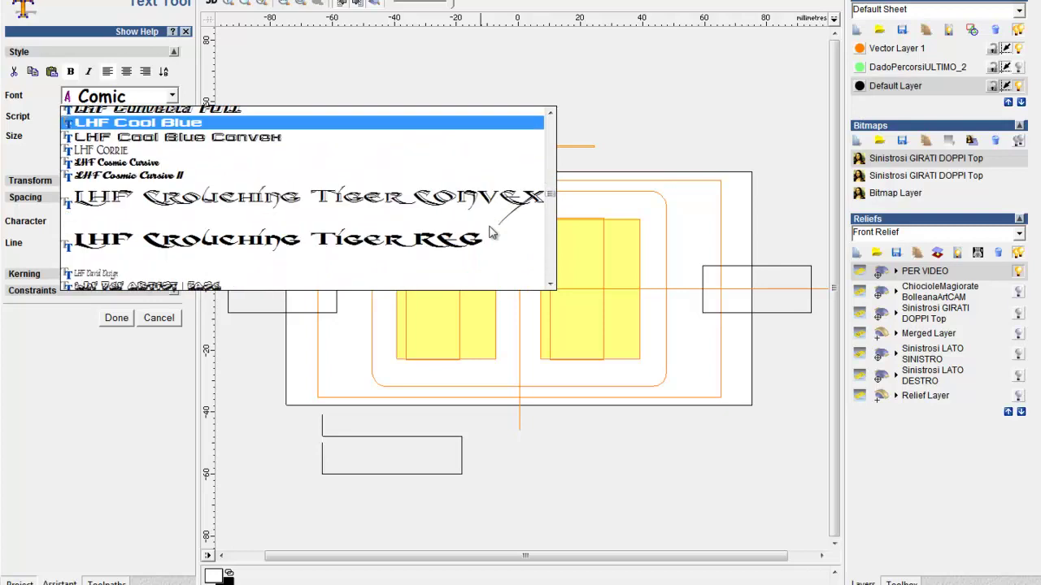
scroll(490, 233, "down", 2)
scroll(490, 231, "down", 2)
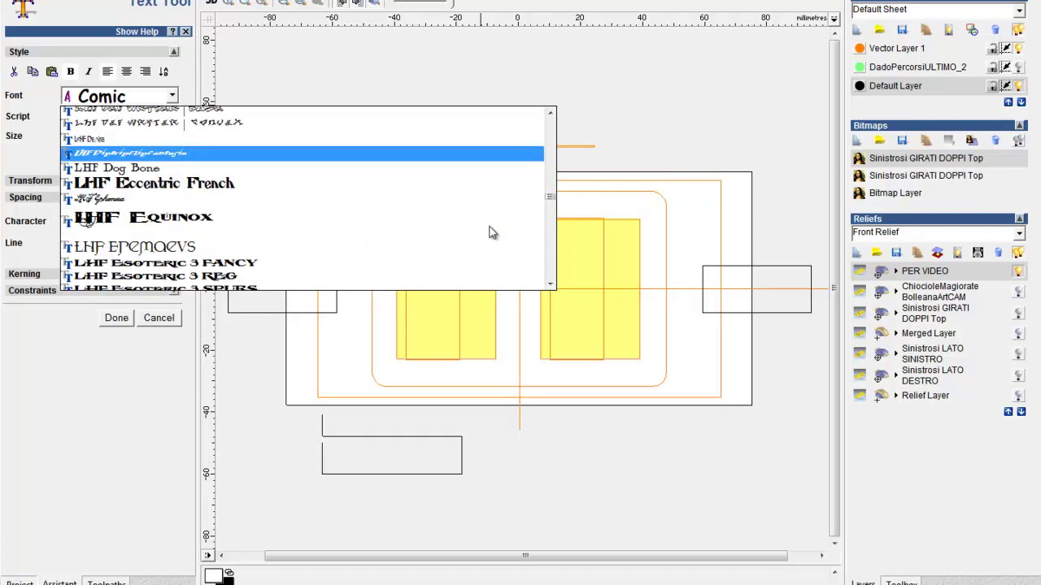
scroll(491, 232, "down", 2)
scroll(490, 233, "down", 1)
scroll(490, 233, "down", 2)
scroll(490, 232, "down", 1)
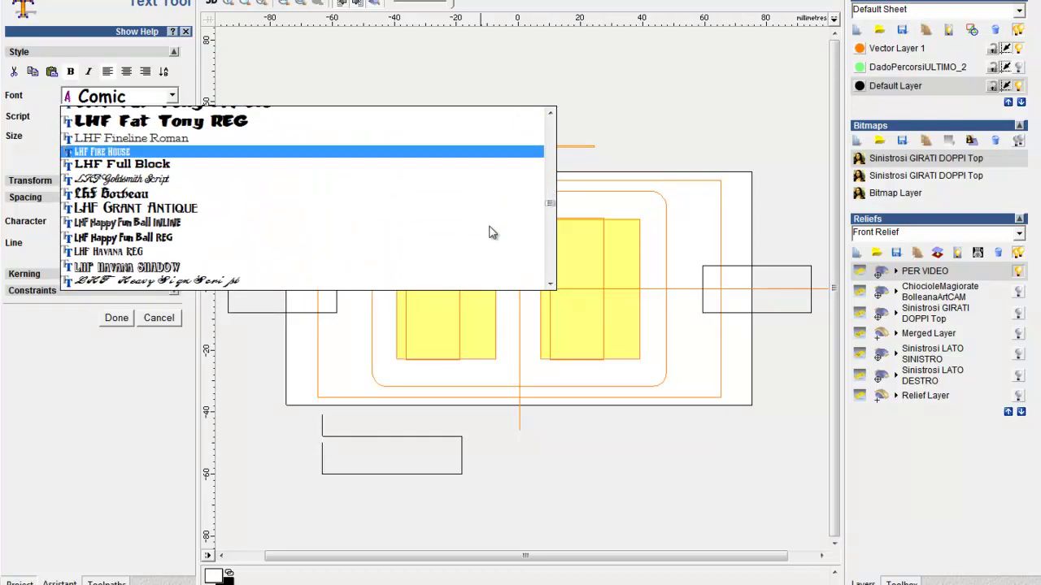
scroll(490, 233, "down", 2)
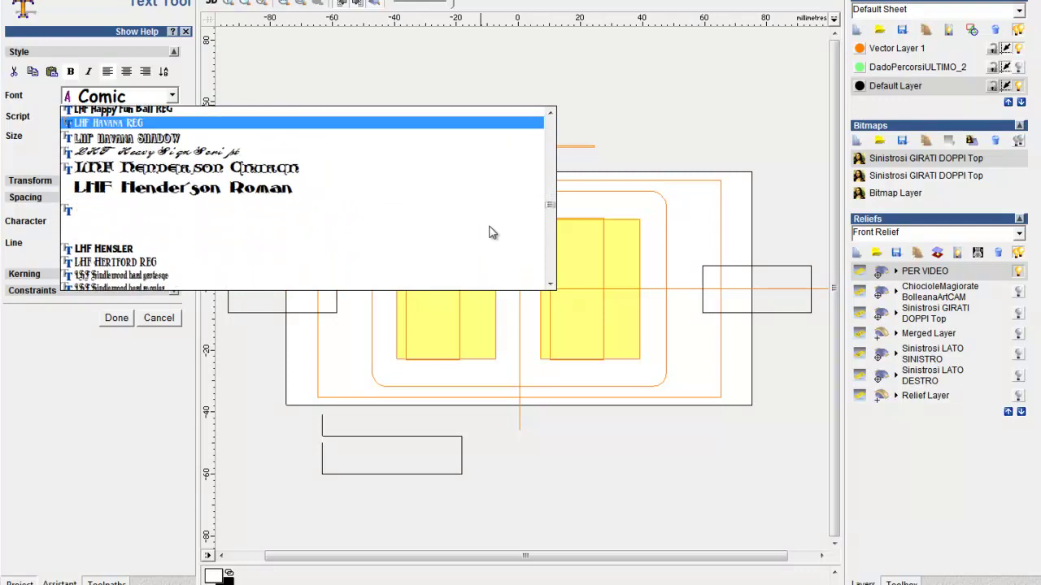
scroll(490, 233, "down", 2)
scroll(491, 232, "down", 1)
scroll(491, 233, "down", 2)
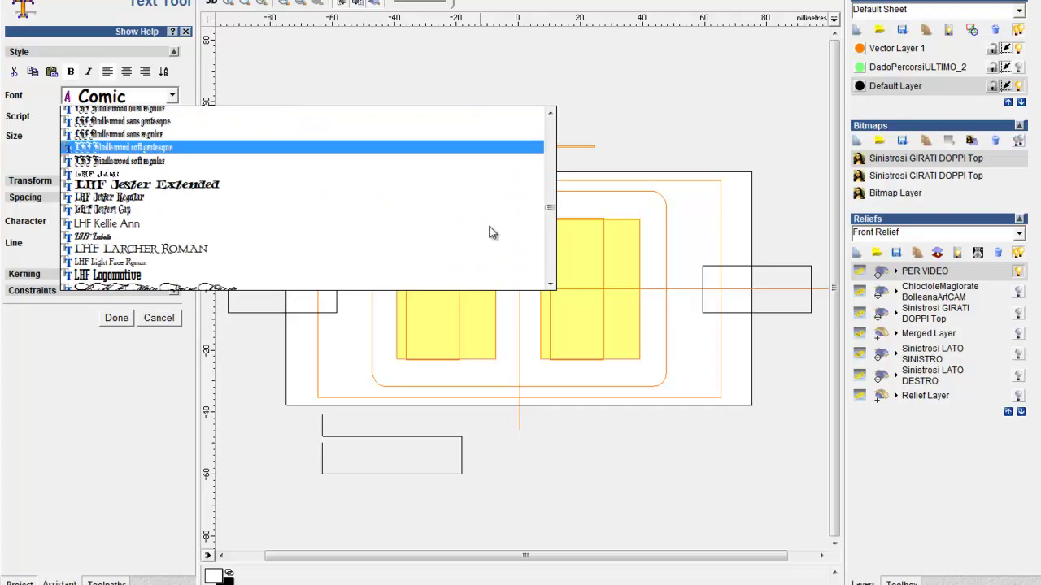
left_click(138, 186)
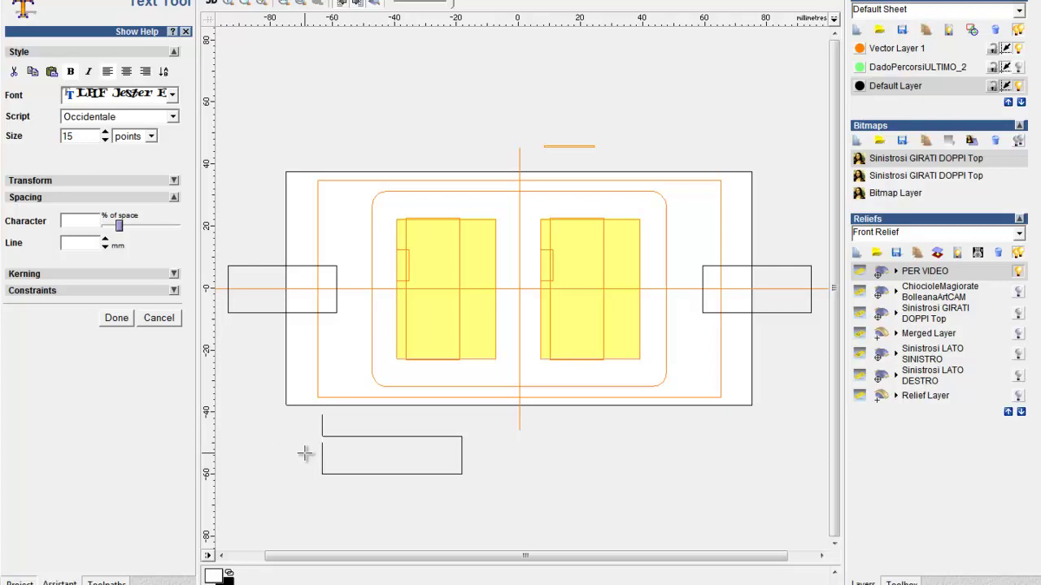
type("0688")
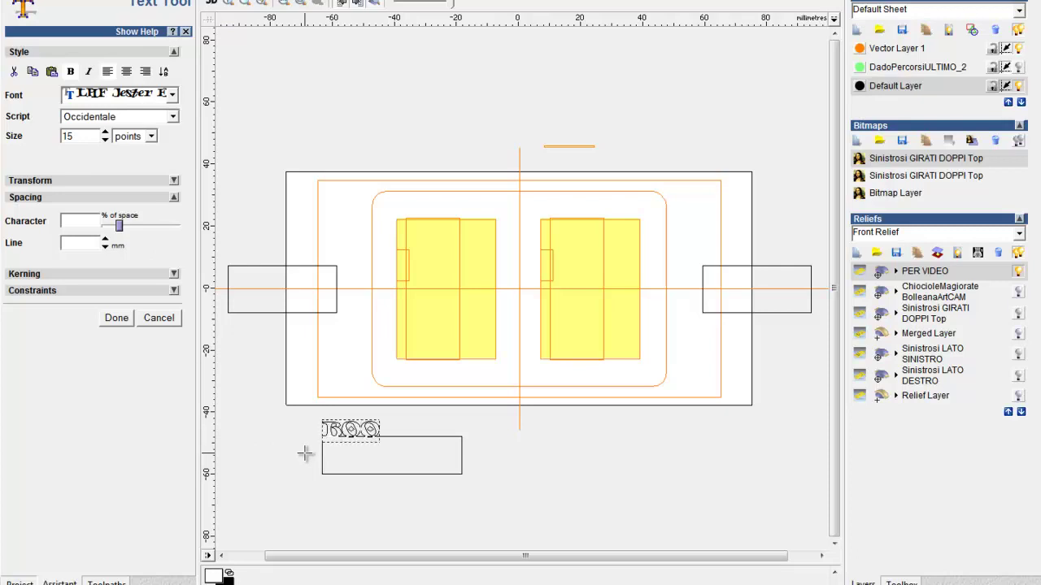
type("LEA")
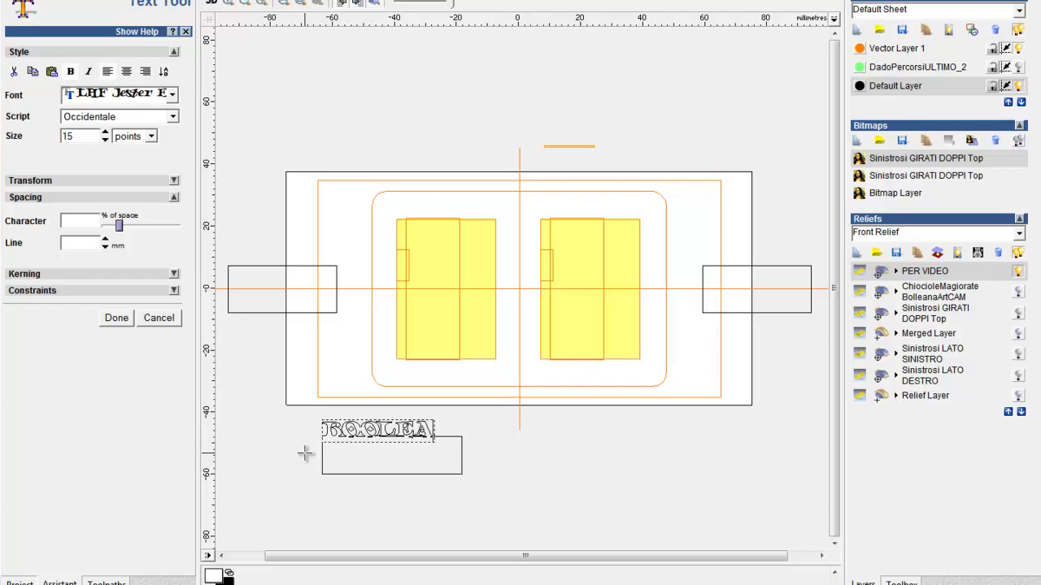
type("NA")
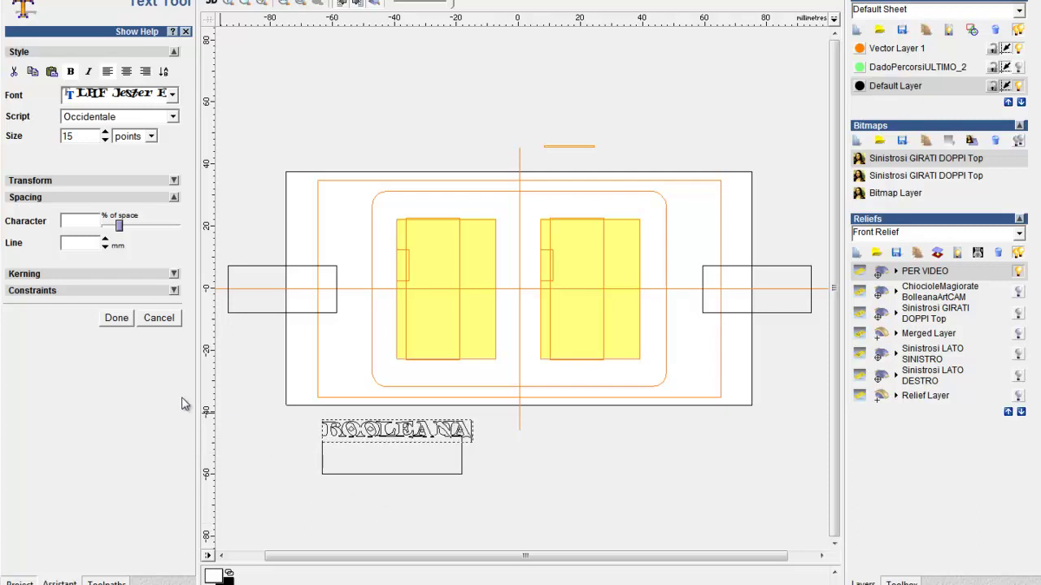
left_click(116, 318)
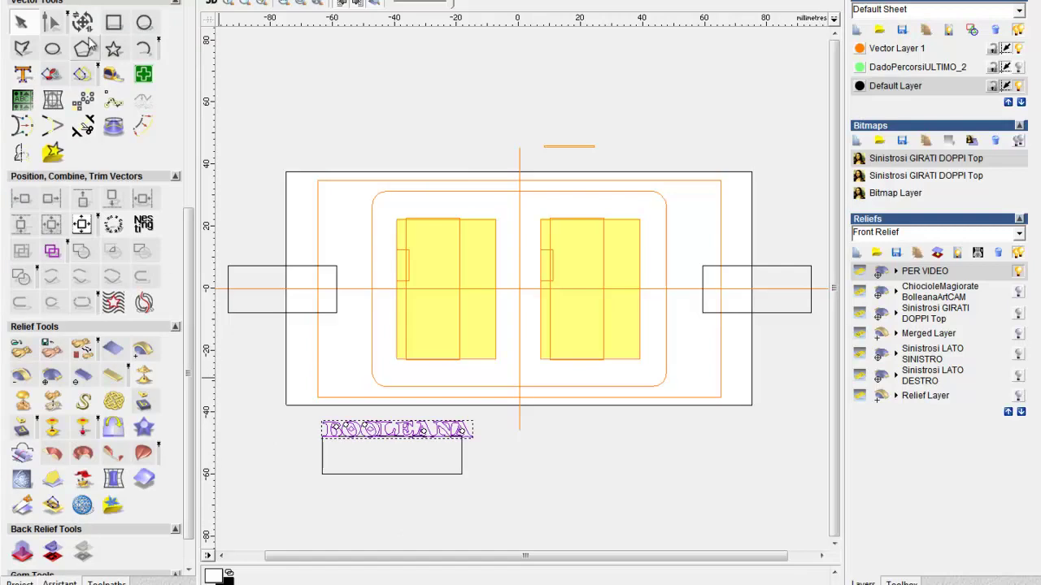
Stretch and resize the BOOLEANA text to fit the rectangle's height and width.
left_click(82, 22)
mouse_move(396, 437)
left_mouse_down()
mouse_move(397, 455)
mouse_move(394, 430)
left_mouse_up()
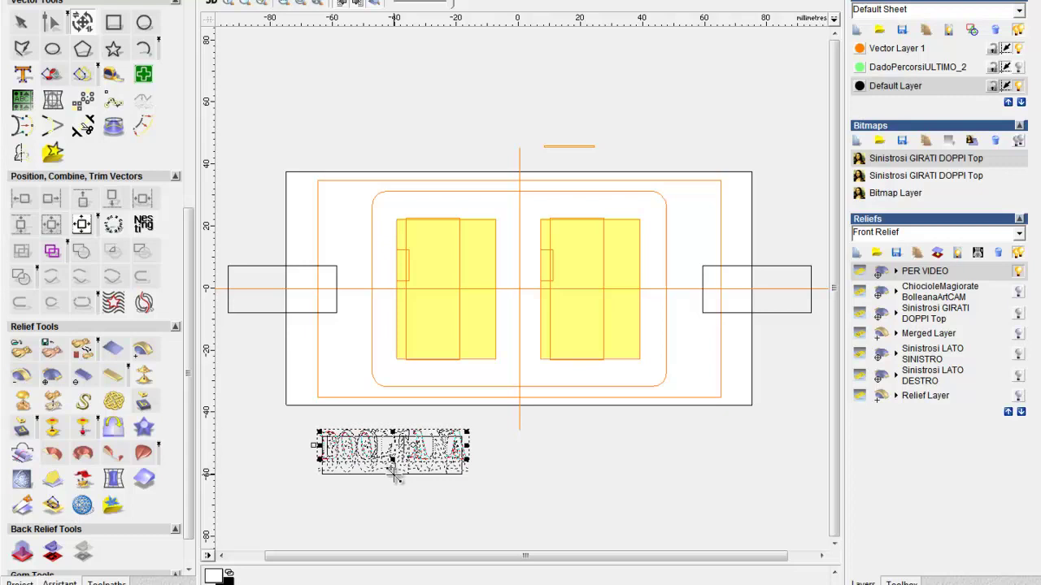
left_click_drag(393, 465, 394, 474)
left_click_drag(469, 453, 452, 453)
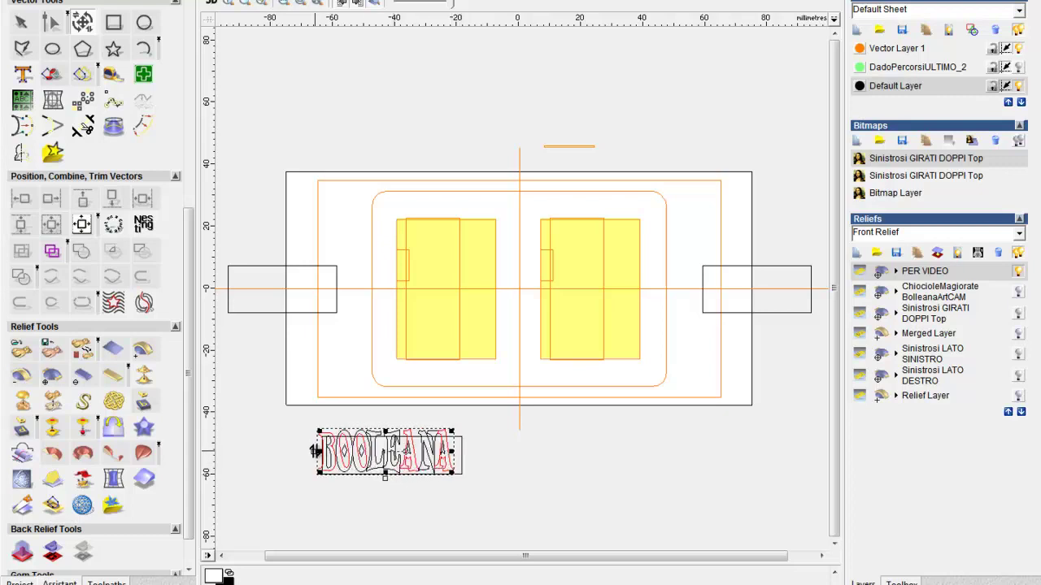
left_click_drag(315, 450, 325, 449)
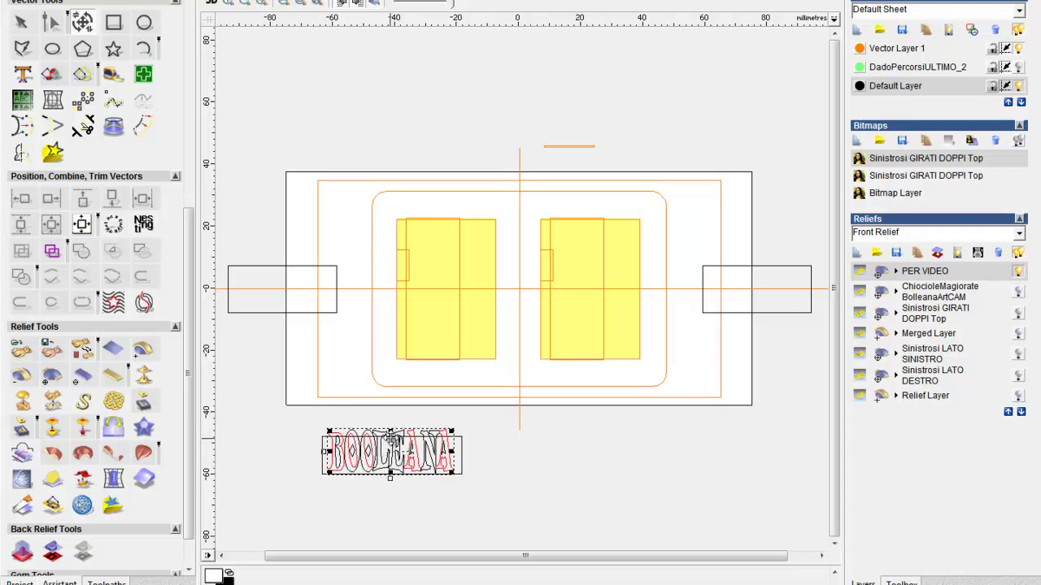
left_click(393, 447)
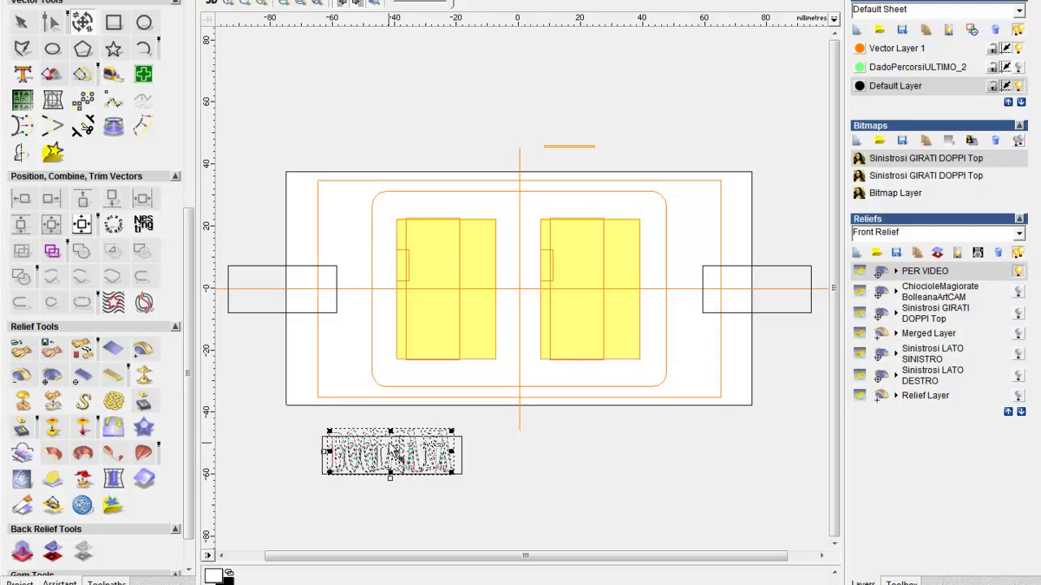
left_click(396, 452)
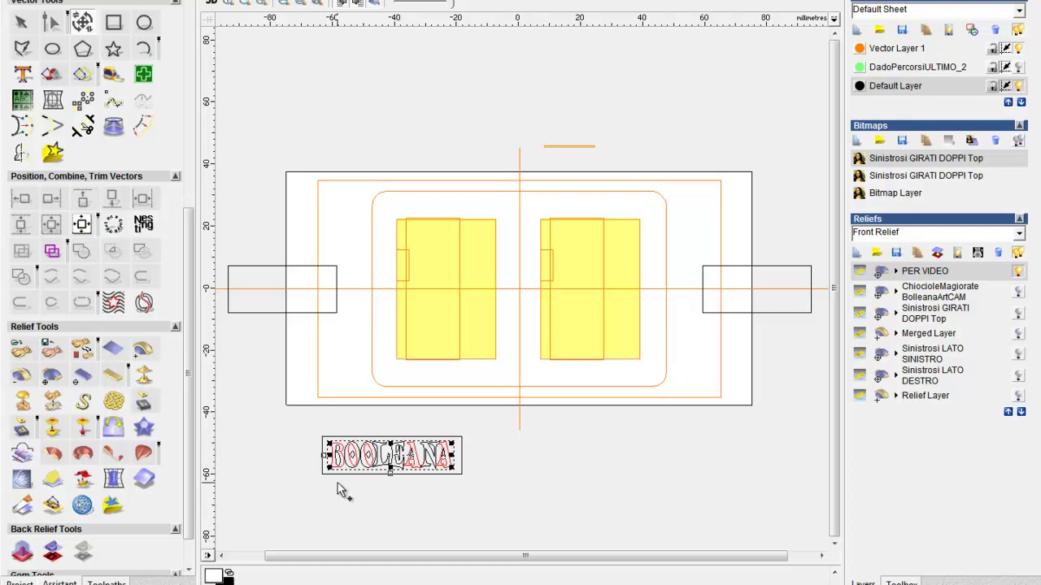
Select BOOLEANA with its rectangle and centre the lettering inside it.
left_click(22, 27)
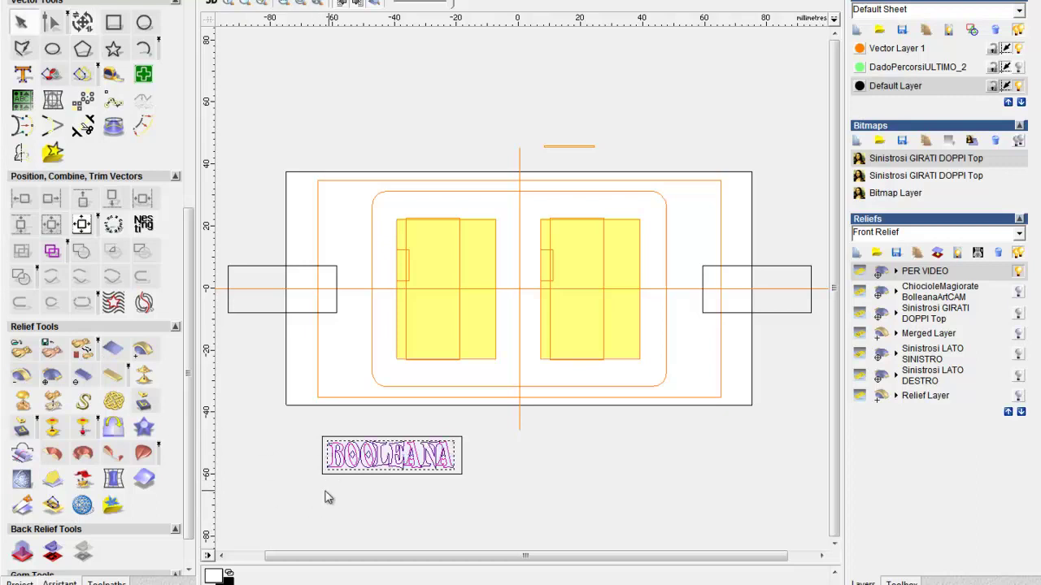
left_click(353, 478)
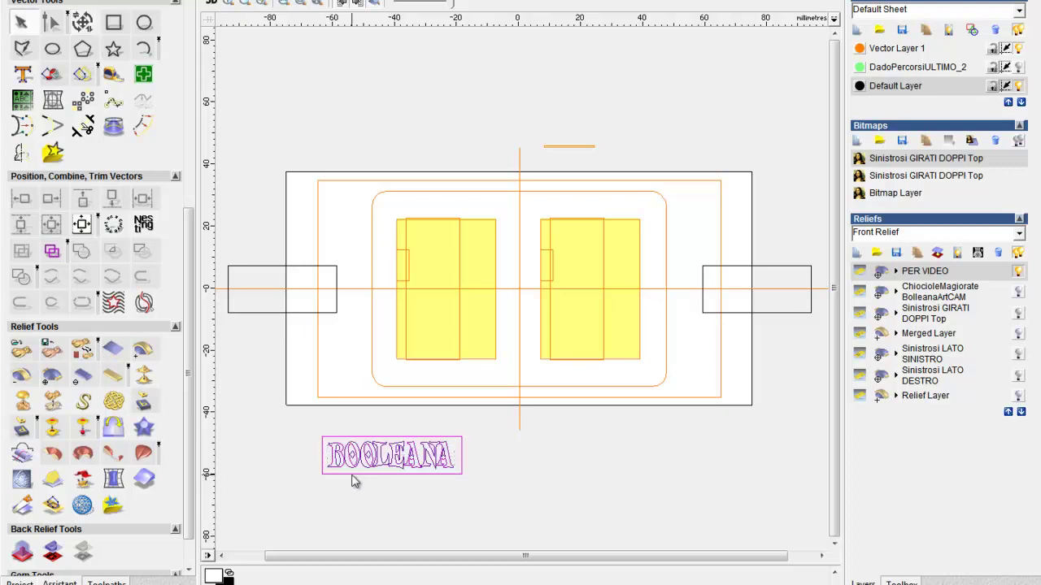
left_click(50, 225)
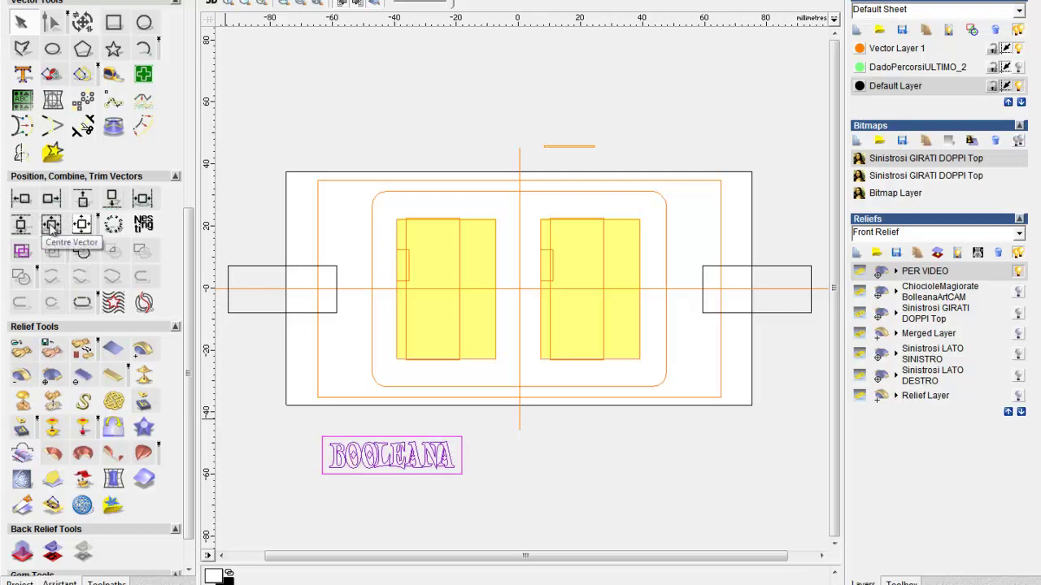
left_click(514, 468)
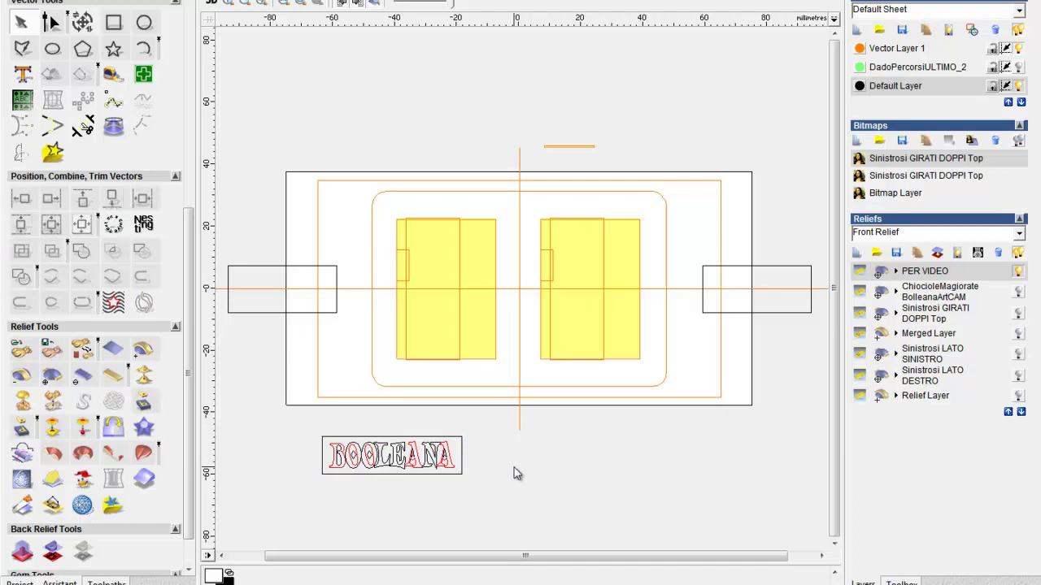
Duplicate the BOOLEANA frame just to its right, then open the Text Tool with F1.
left_click(328, 443)
right_click(328, 441)
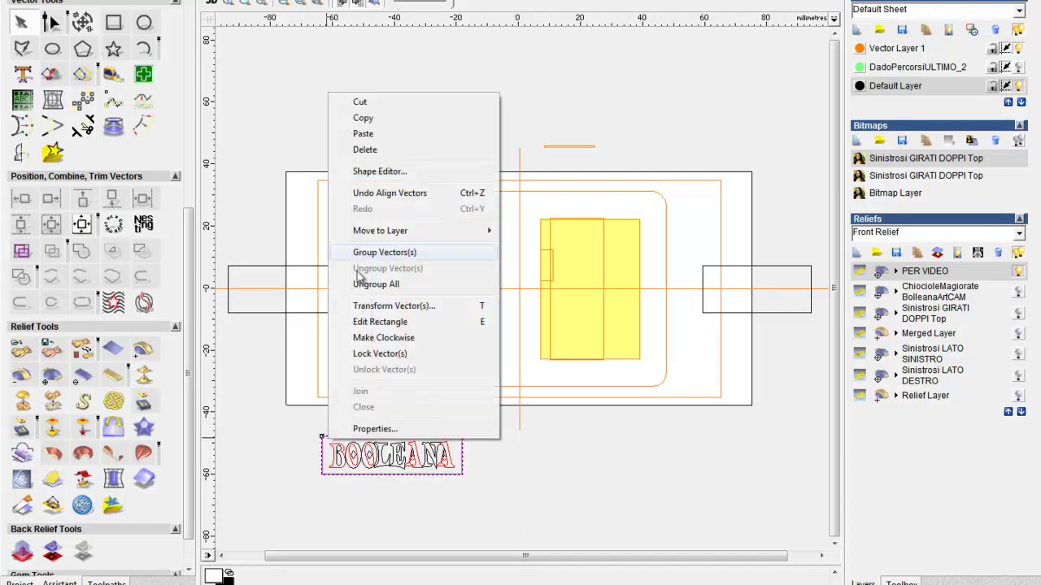
left_click(370, 122)
right_click(373, 126)
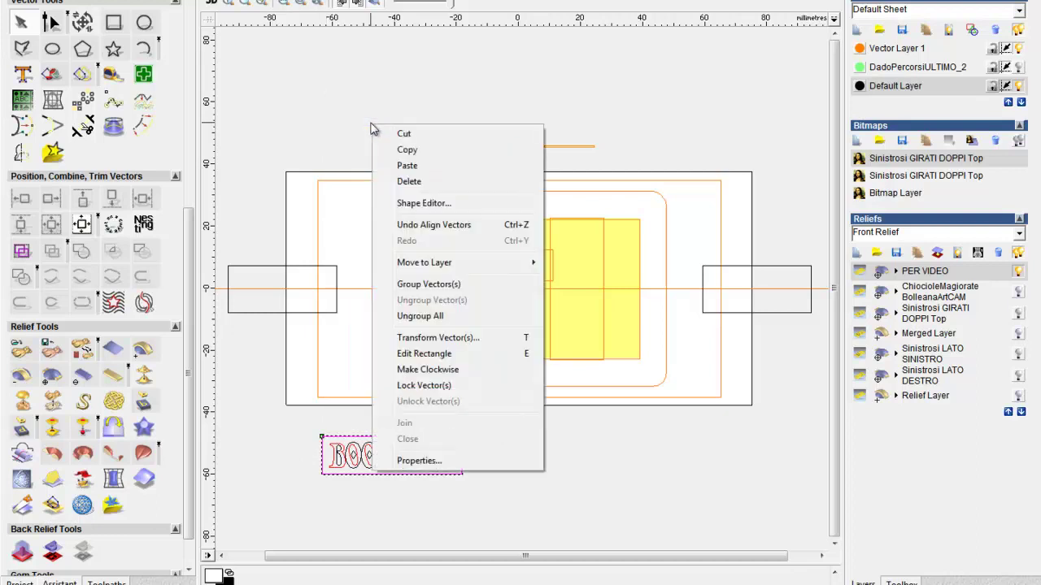
left_click(407, 165)
key("Right")
key("Right")
key("Right")
key("Right")
key("Right")
key("Right")
key("Right")
key("Right")
key("Right")
key("Right")
key("Right")
key("Right")
key("Right")
key("Right")
key("Right")
key("Right")
key("Right")
key("Right")
key("Right")
key("Right")
key("Right")
key("Right")
key("Right")
key("Right")
key("Right")
key("Right")
key("Right")
key("Right")
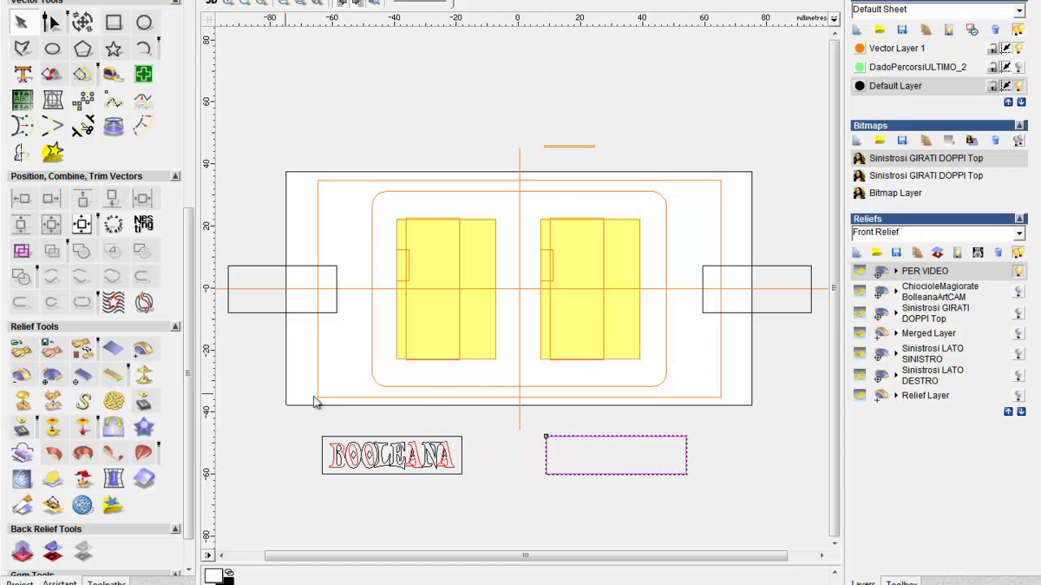
left_click(531, 522)
key("F1")
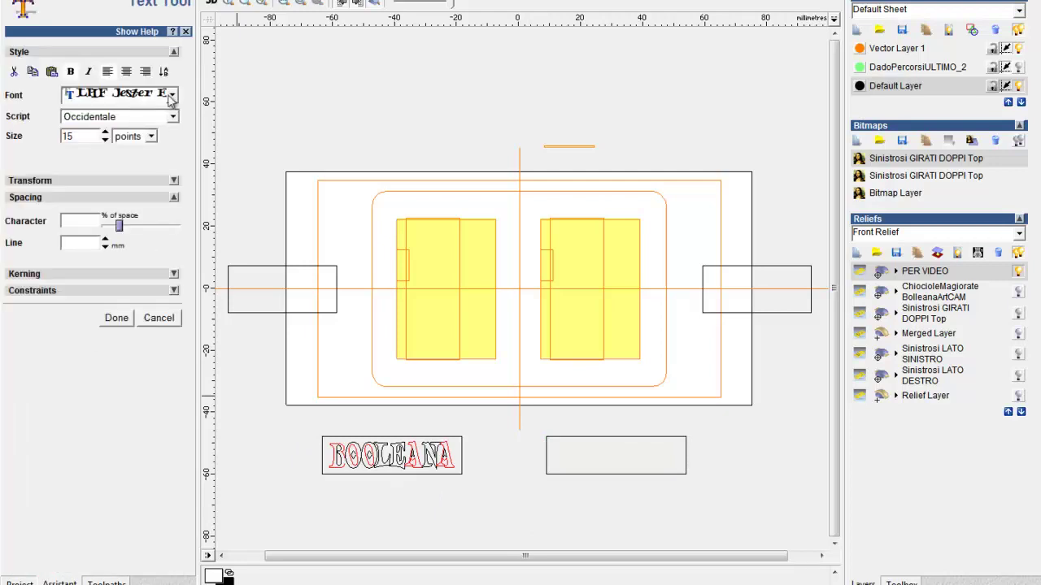
Pick the LHF Mirage BOLD font and type ARTCAM inside the right rectangle.
left_click(172, 94)
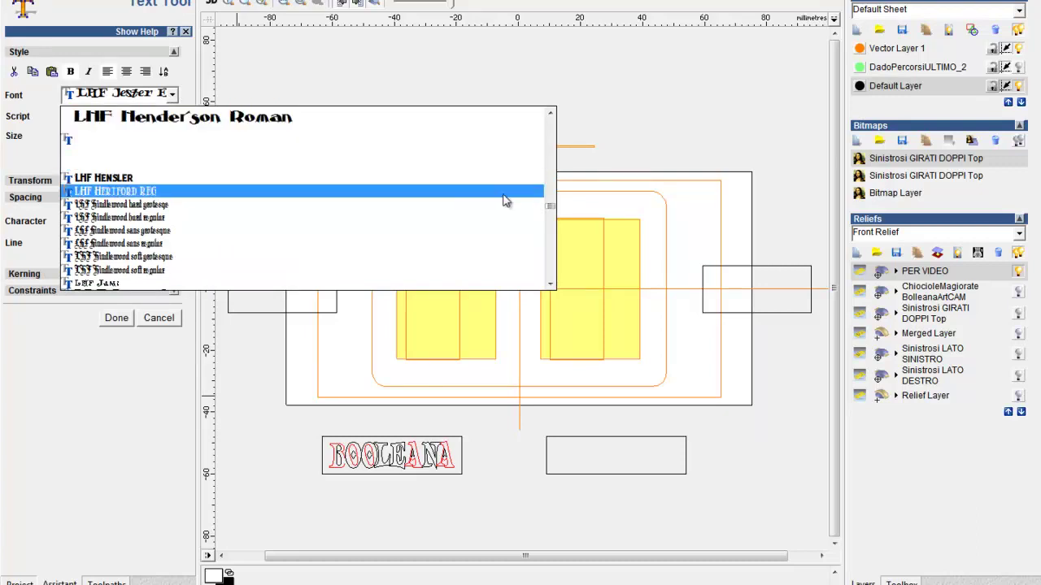
left_click(551, 286)
left_click(551, 285)
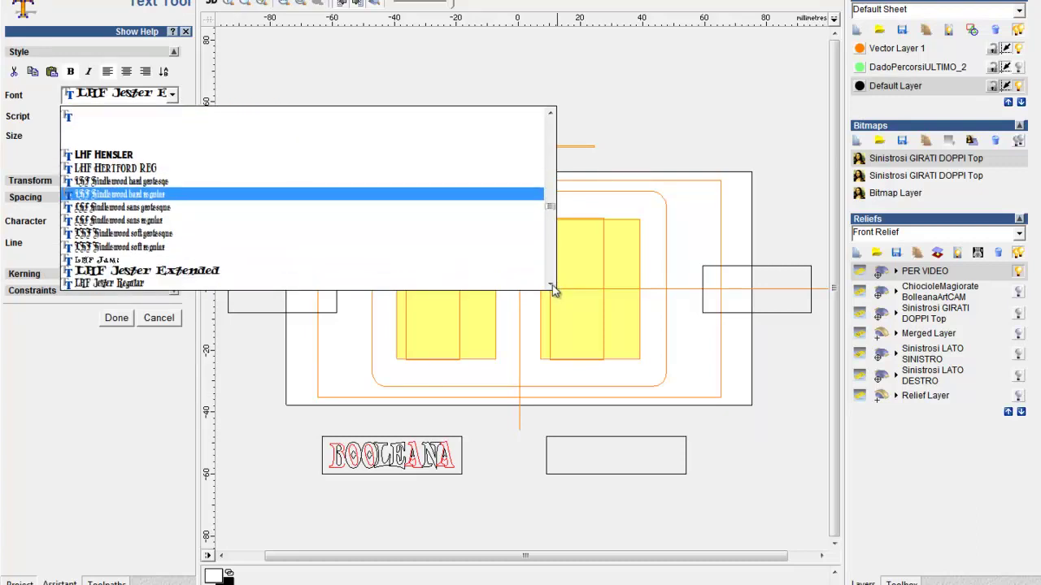
left_click(550, 285)
left_click(551, 285)
left_click(551, 285)
left_click(550, 286)
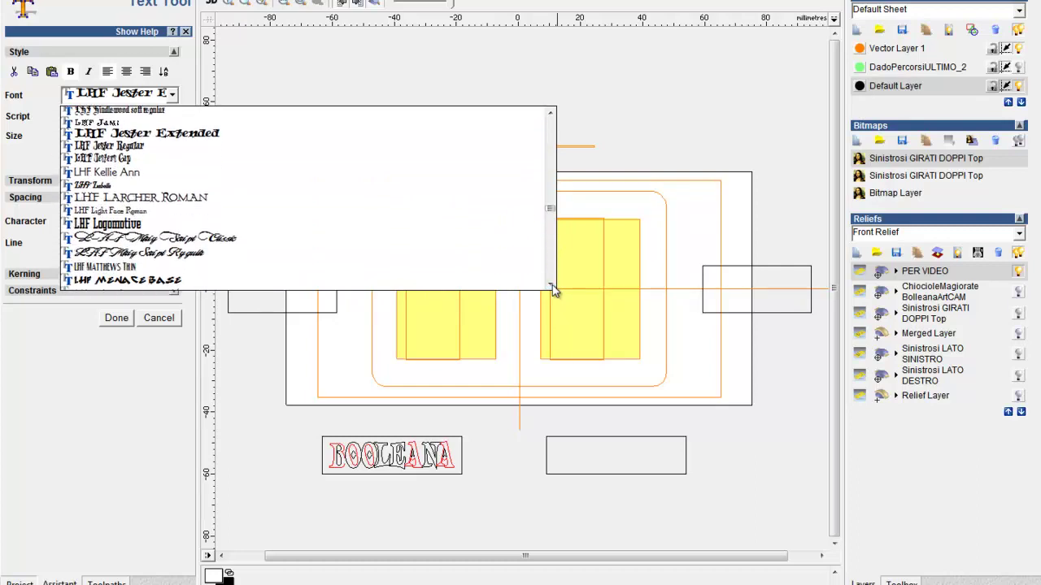
left_click(550, 285)
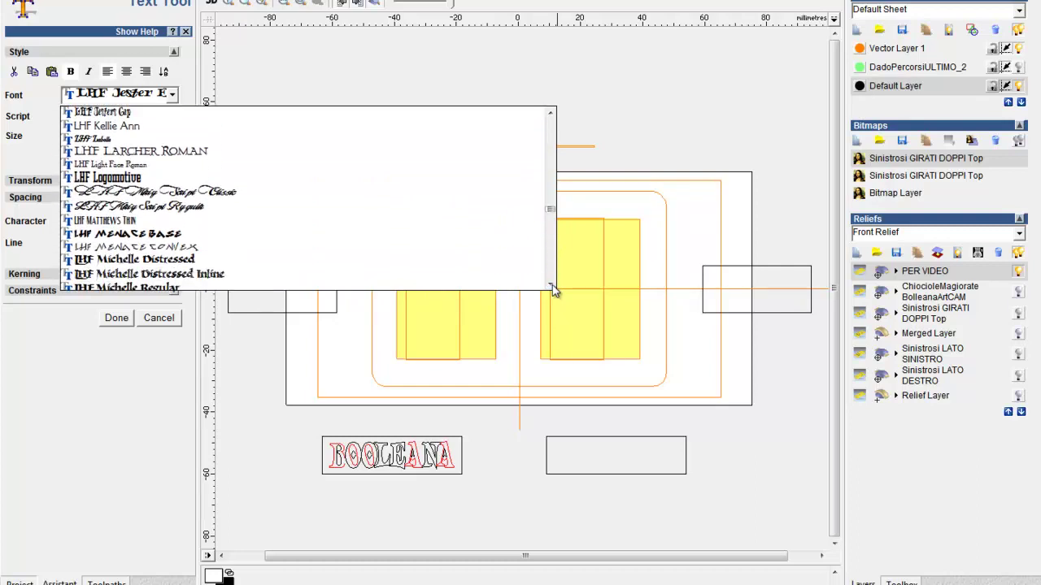
left_click(550, 285)
left_click(551, 285)
left_click(550, 285)
left_click(550, 286)
left_click(551, 286)
left_click(550, 285)
left_click(550, 285)
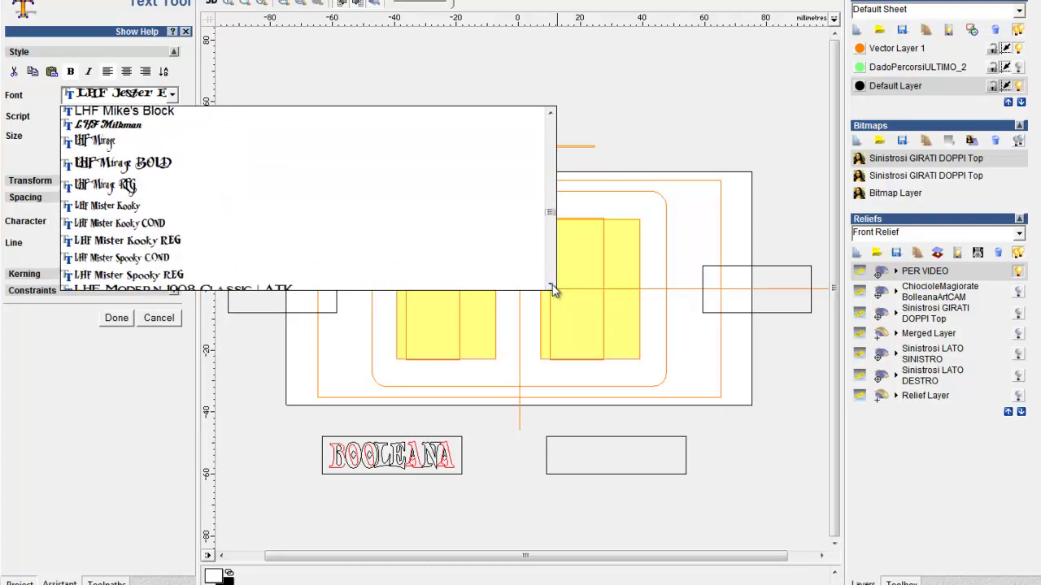
left_click(170, 168)
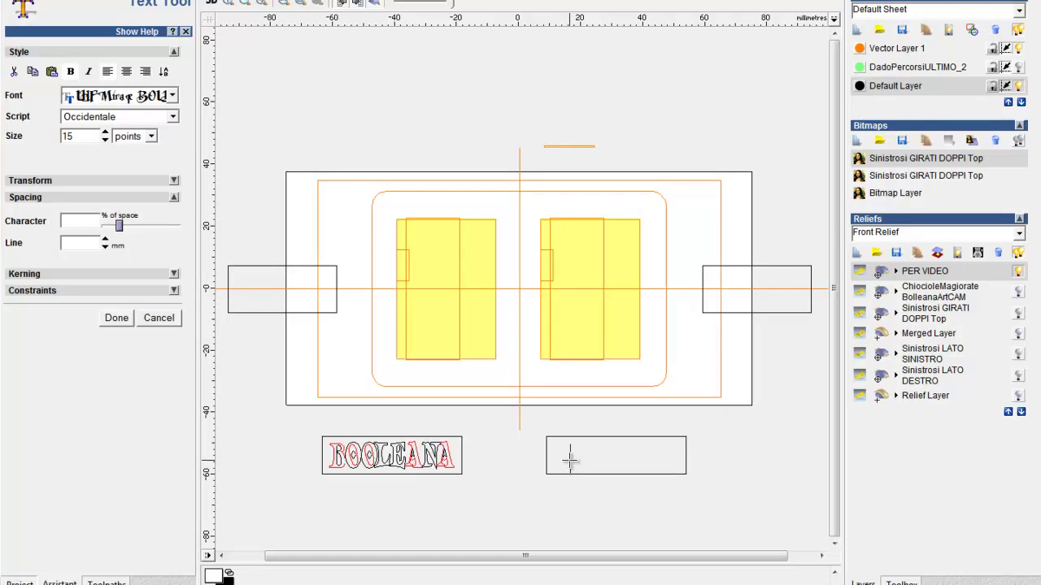
type("A")
type("RTCAM")
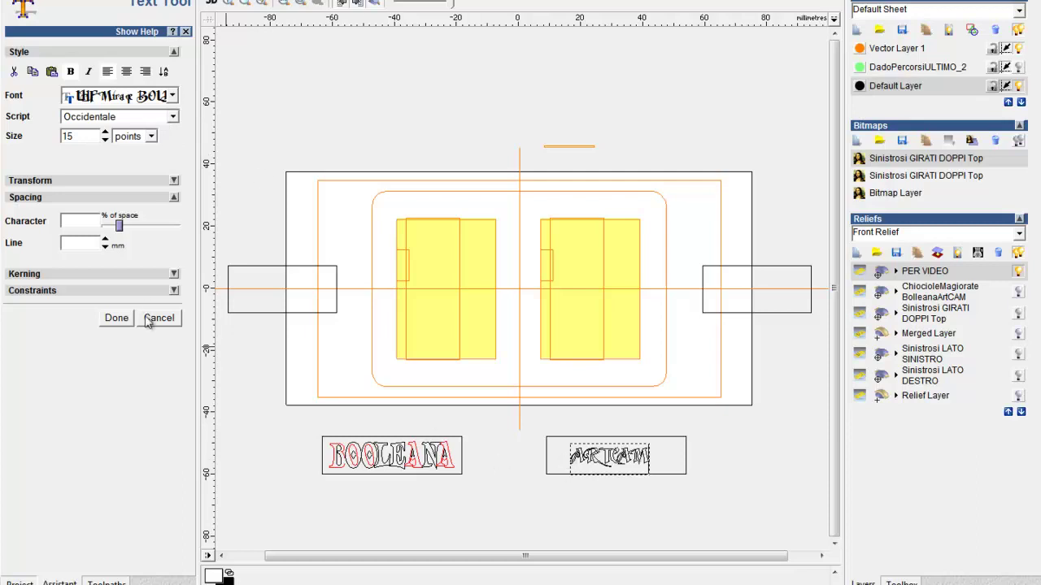
left_click(116, 318)
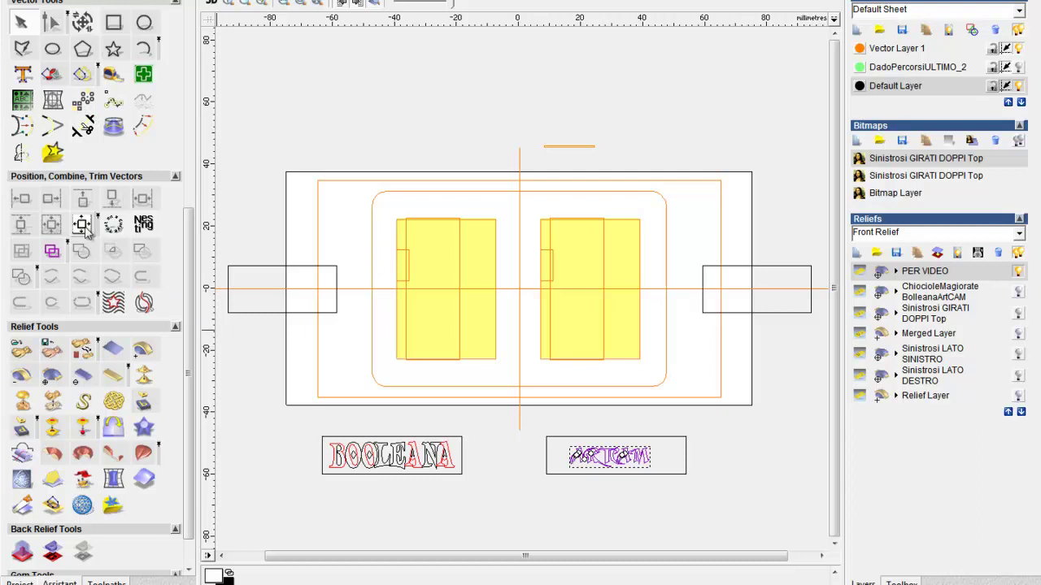
Shift ARTCAM slightly left, then centre it inside its rectangle.
left_click(88, 25)
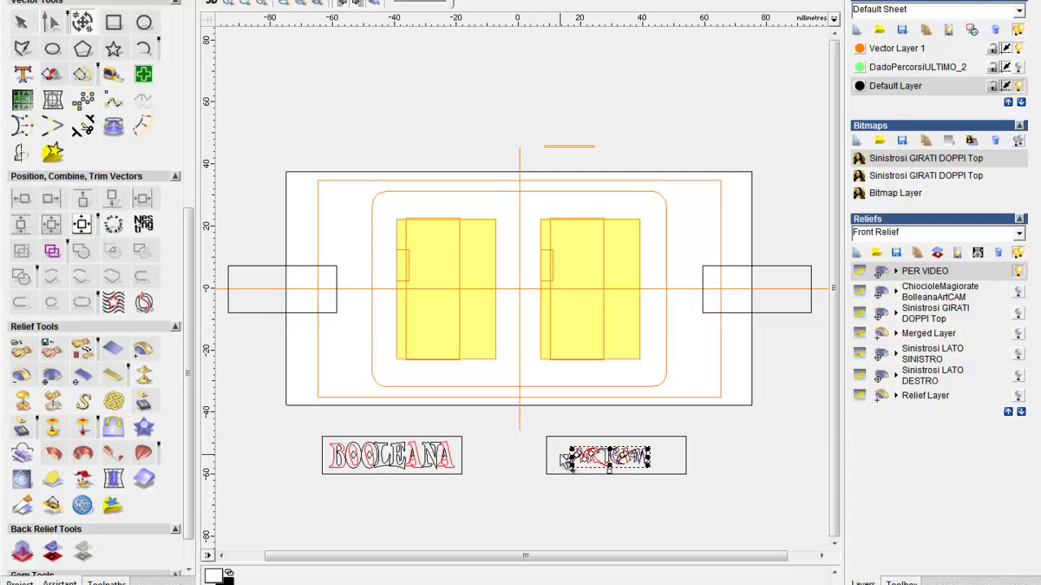
left_click_drag(563, 456, 538, 456)
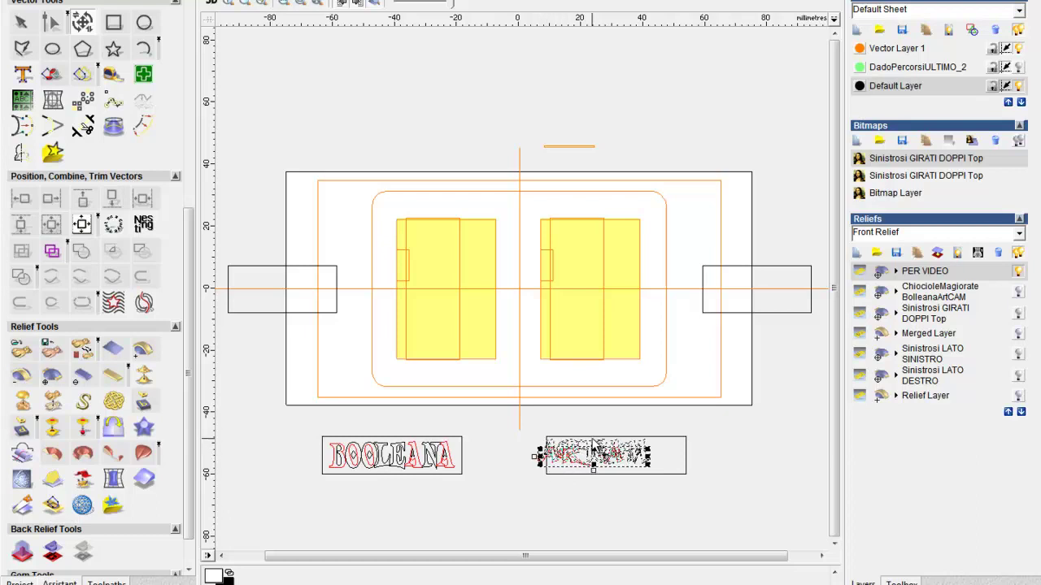
left_click(298, 522)
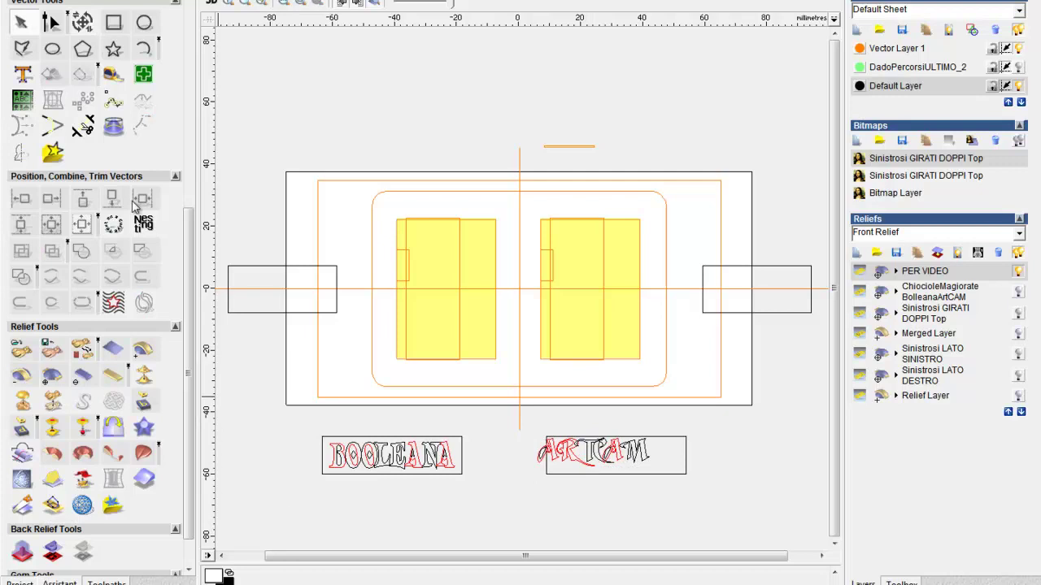
left_click(540, 459)
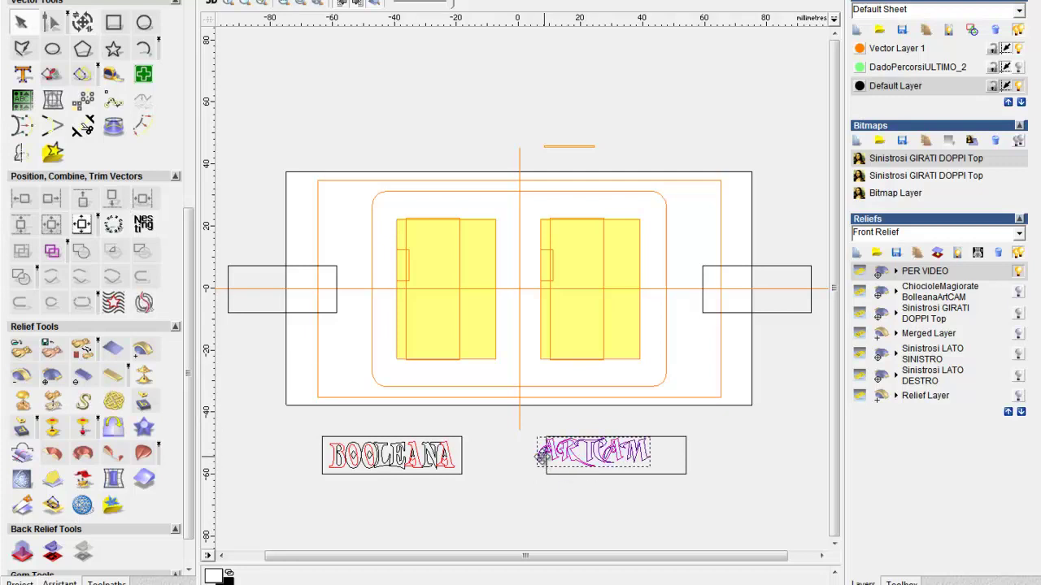
left_click(590, 474, "shift")
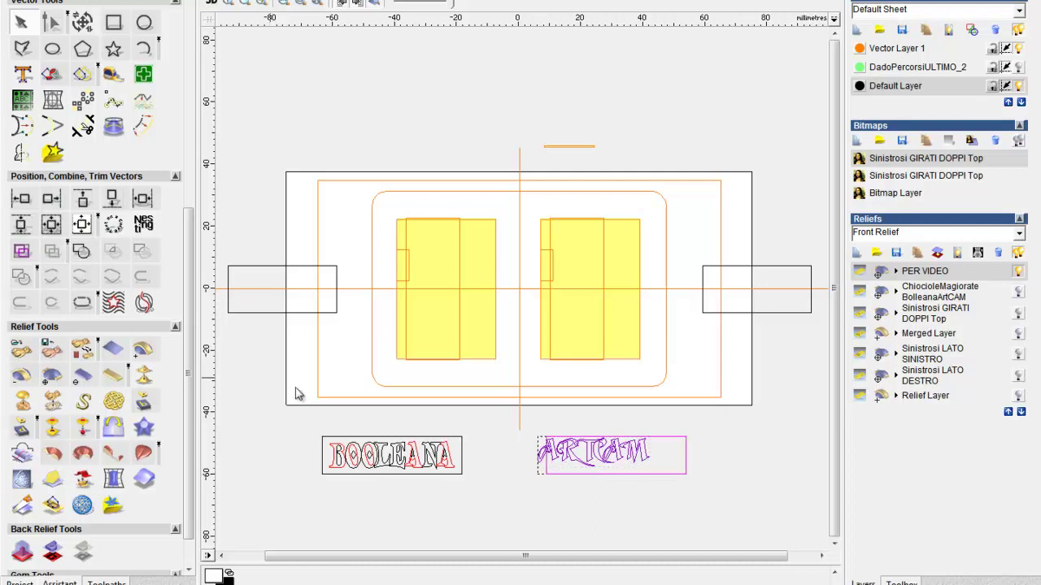
left_click(51, 226)
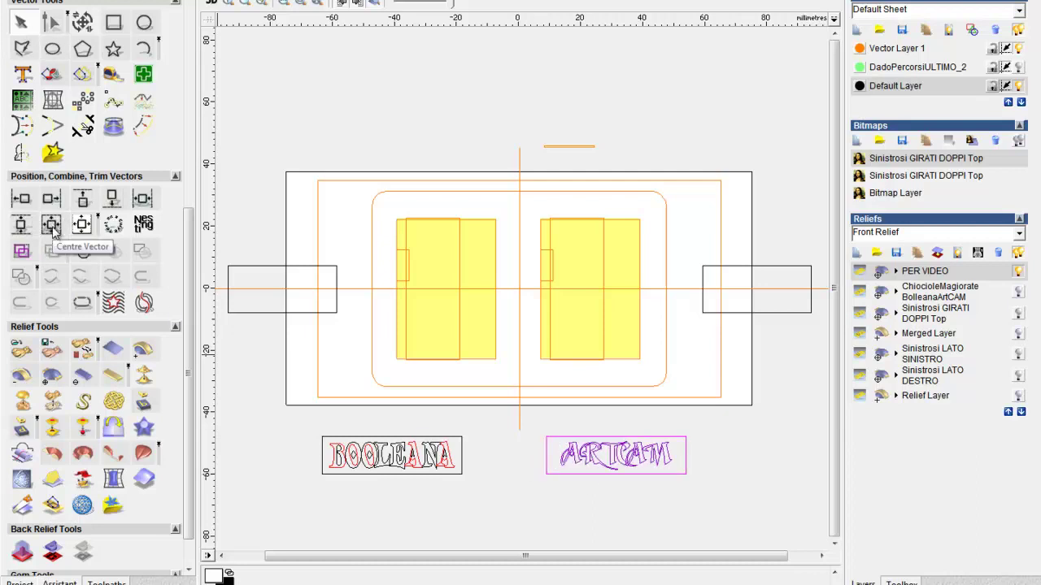
left_click(774, 476)
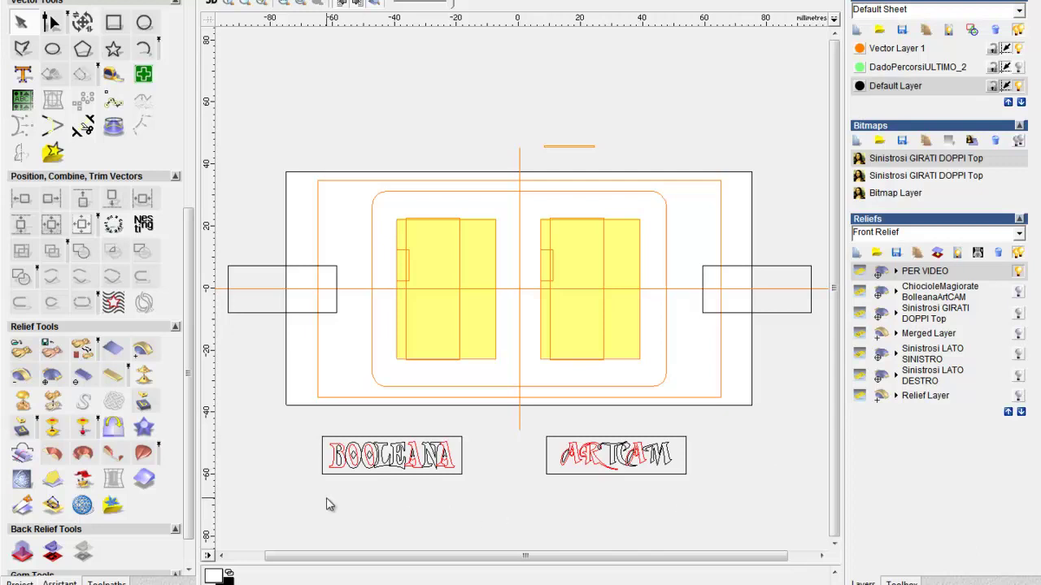
Box-select the BOOLEANA lettering and open the Transform Vector(s) settings.
left_click_drag(309, 421, 479, 502)
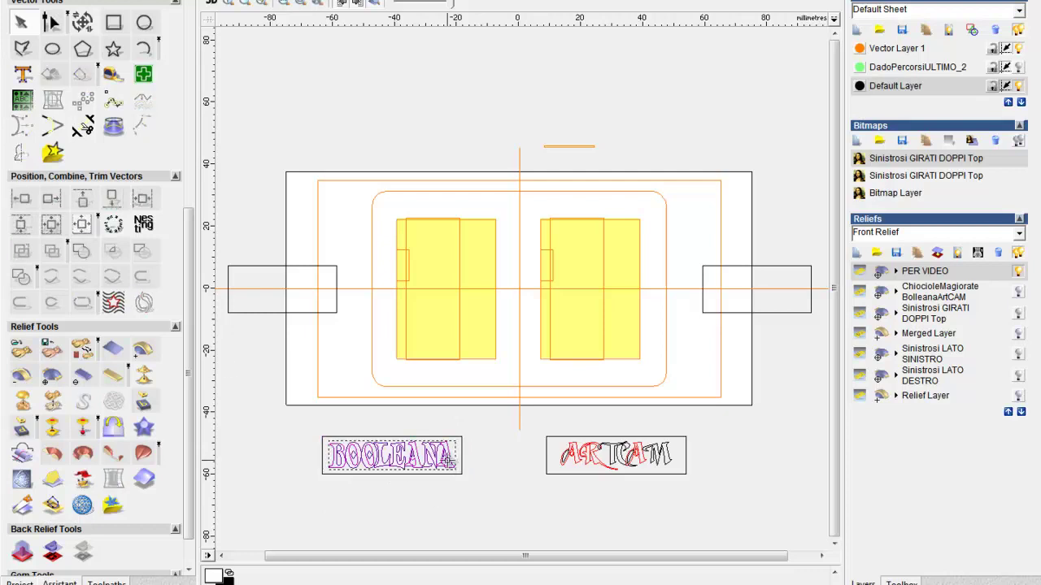
left_click(82, 22)
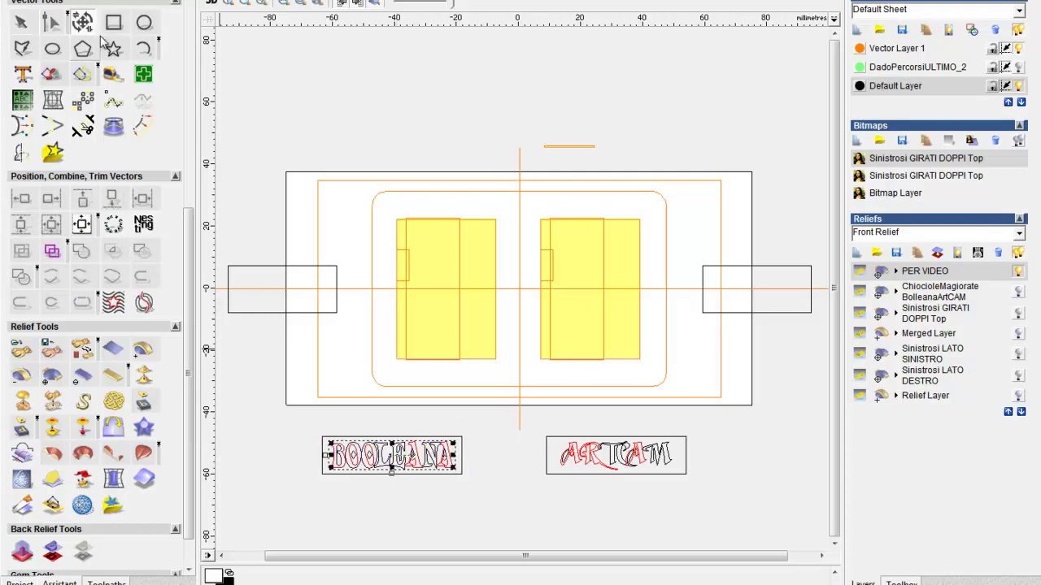
left_click(82, 22)
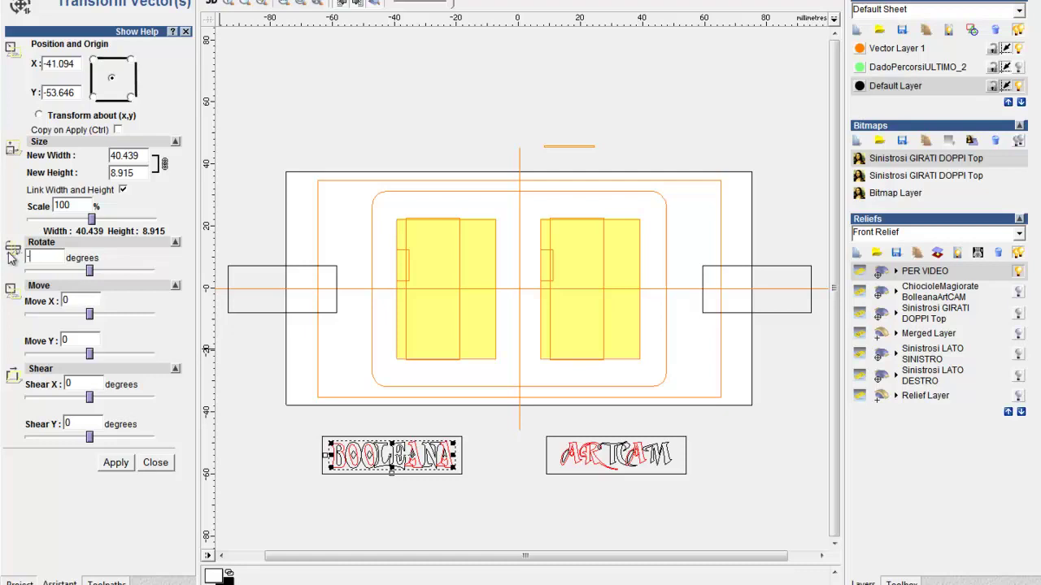
Rotate both BOOLEANA and ARTCAM by -90 degrees to stand vertically.
left_click(117, 467)
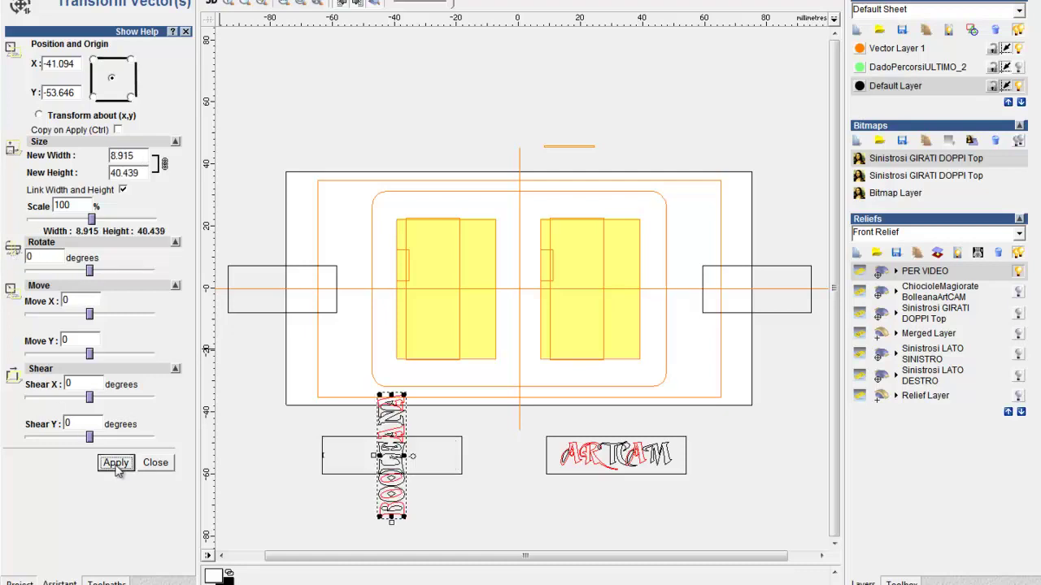
left_click(567, 457)
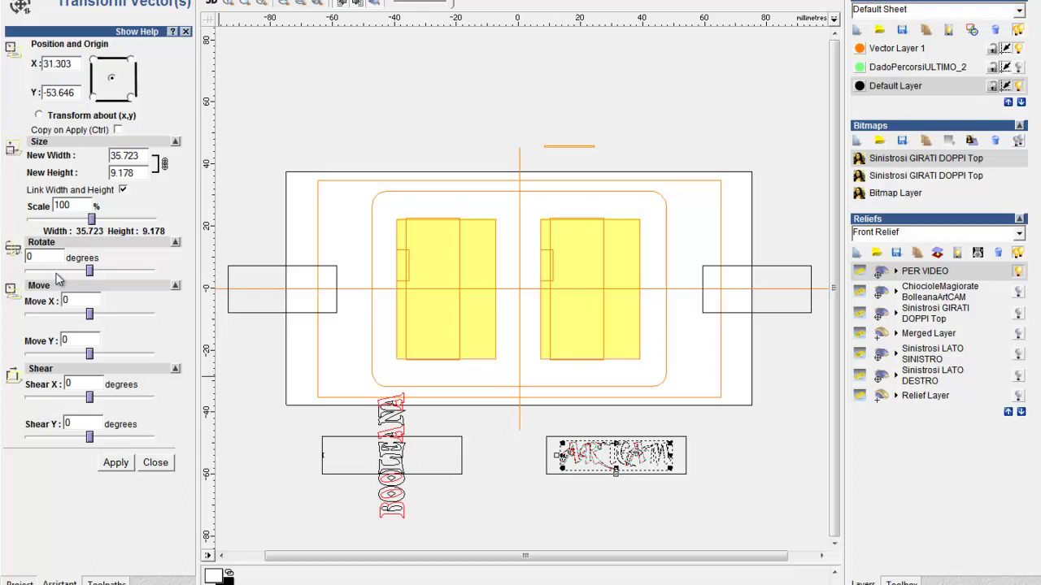
type("-9")
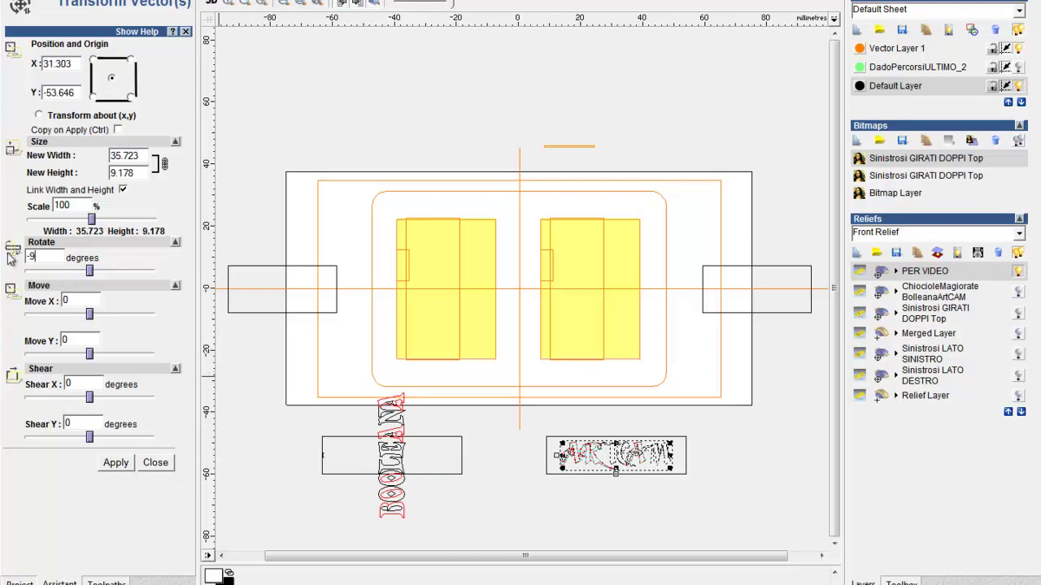
type("0")
left_click(116, 463)
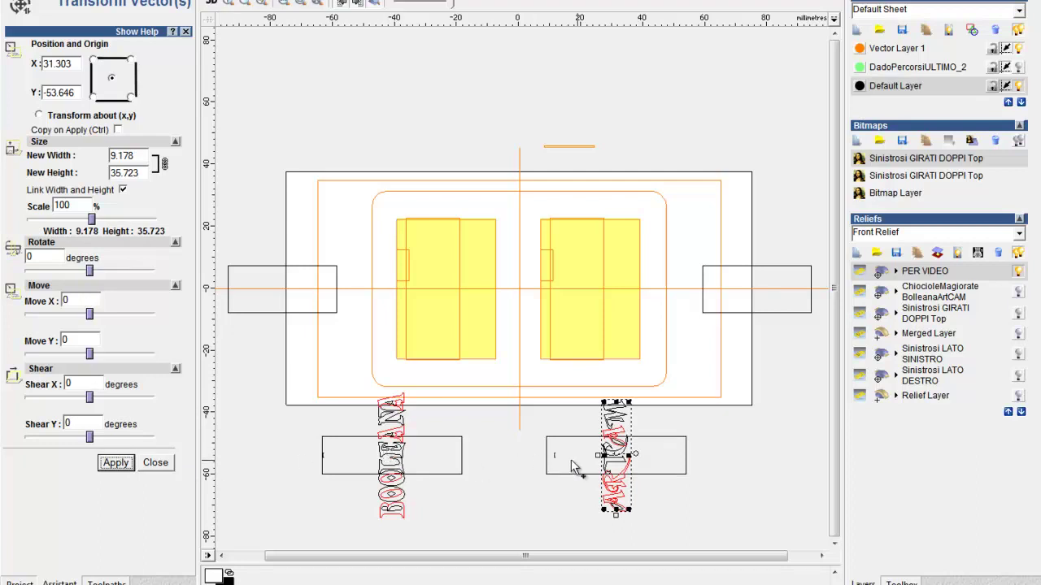
Move ARTCAM onto the right yellow block and BOOLEANA onto the left block.
left_click_drag(616, 453, 622, 290)
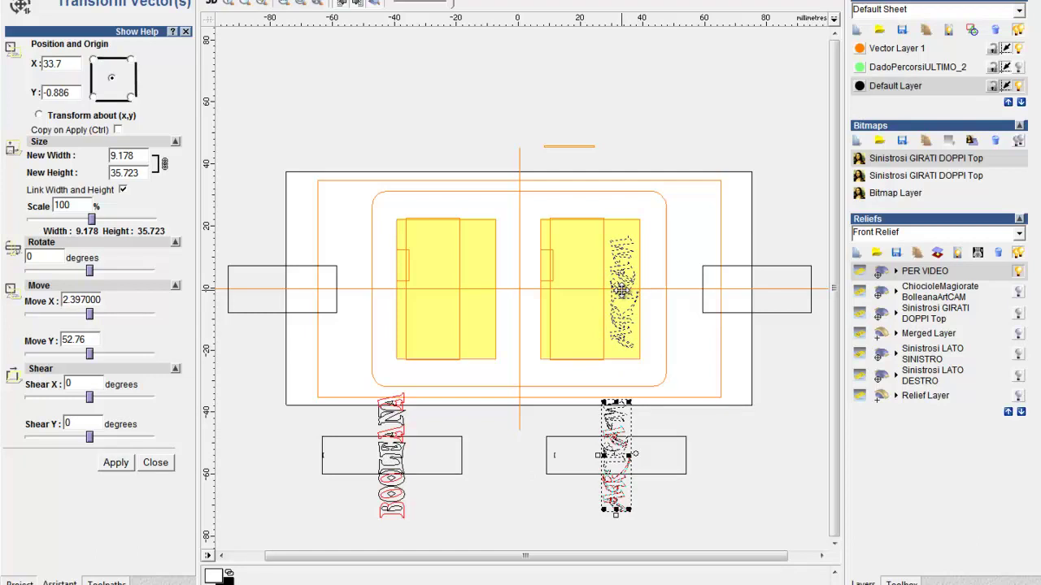
left_click_drag(622, 290, 622, 291)
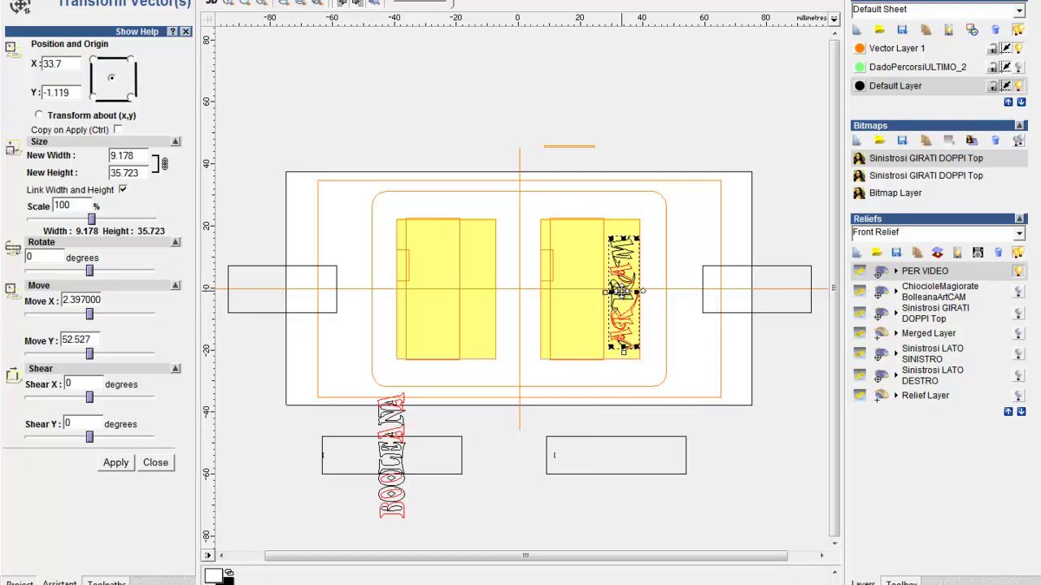
left_click(393, 461)
left_click_drag(394, 460, 477, 293)
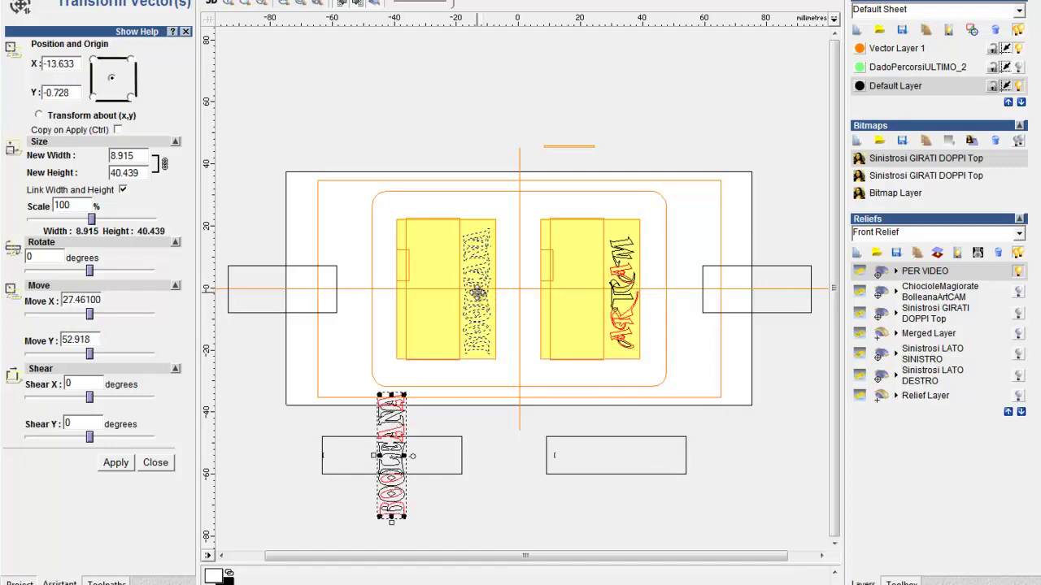
left_click_drag(477, 292, 478, 293)
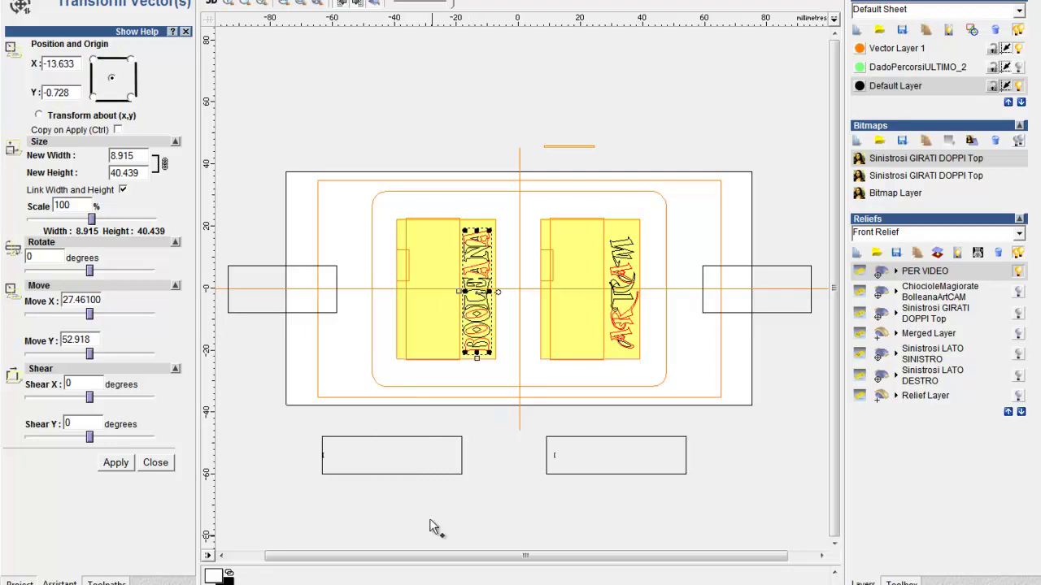
left_click(534, 522)
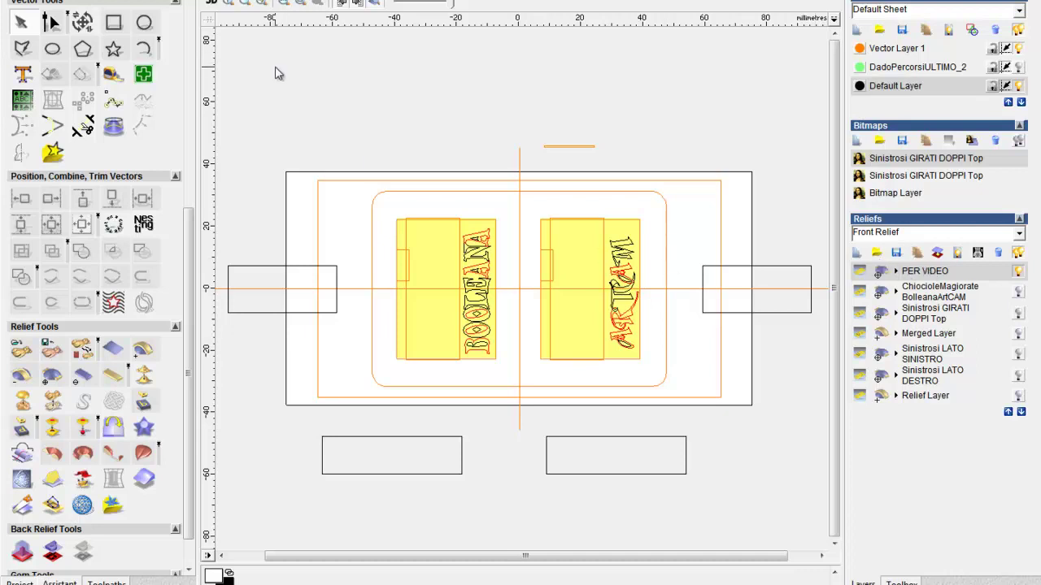
In the 3D view, add a new empty relief layer, Relief Layer 1.
left_click(210, 5)
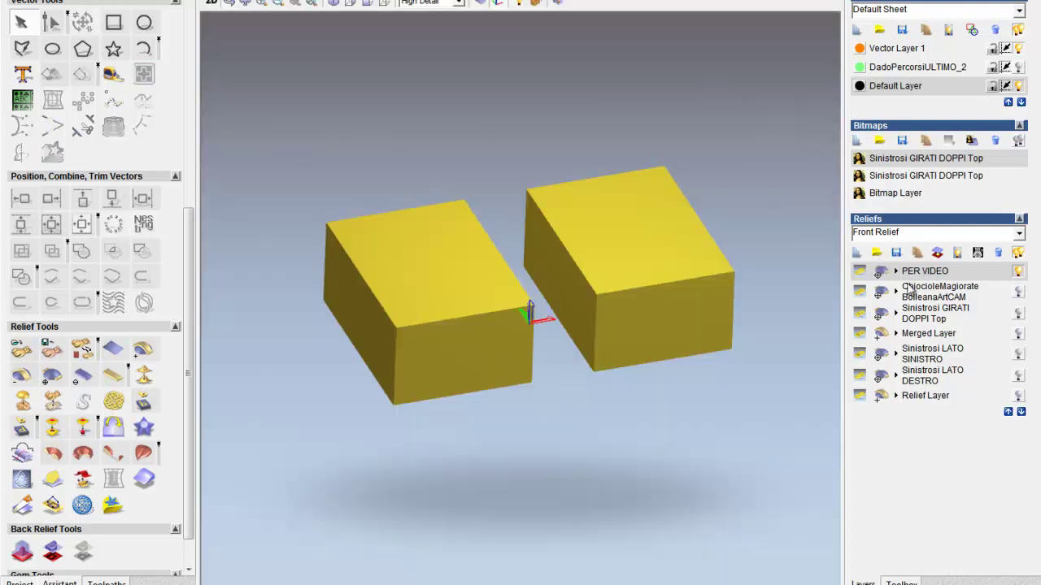
left_click(856, 253)
left_click(1018, 290)
left_click(1018, 290)
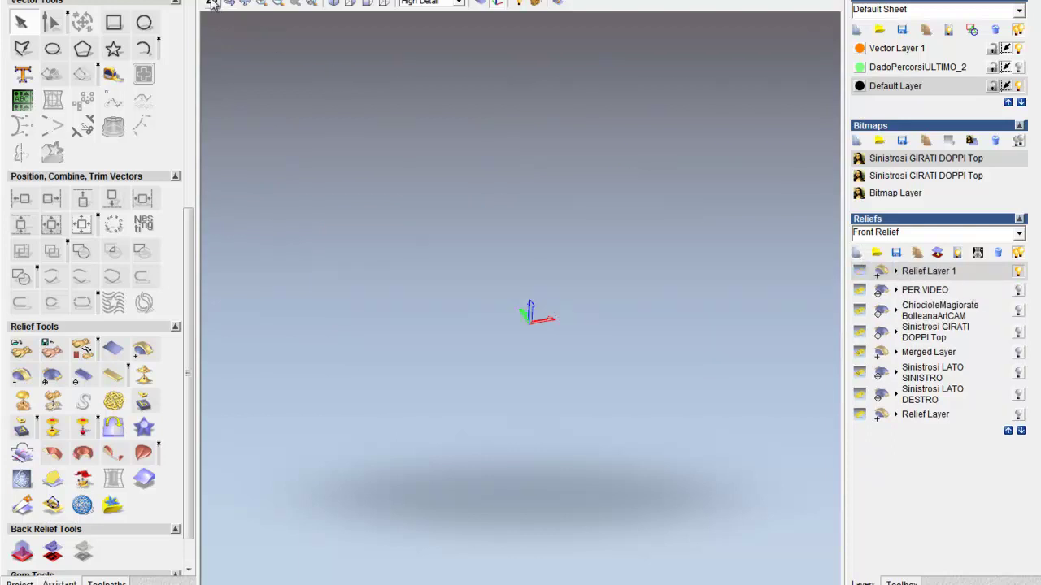
Back in 2D, select both the BOOLEANA and ARTCAM text outlines.
left_click(210, 4)
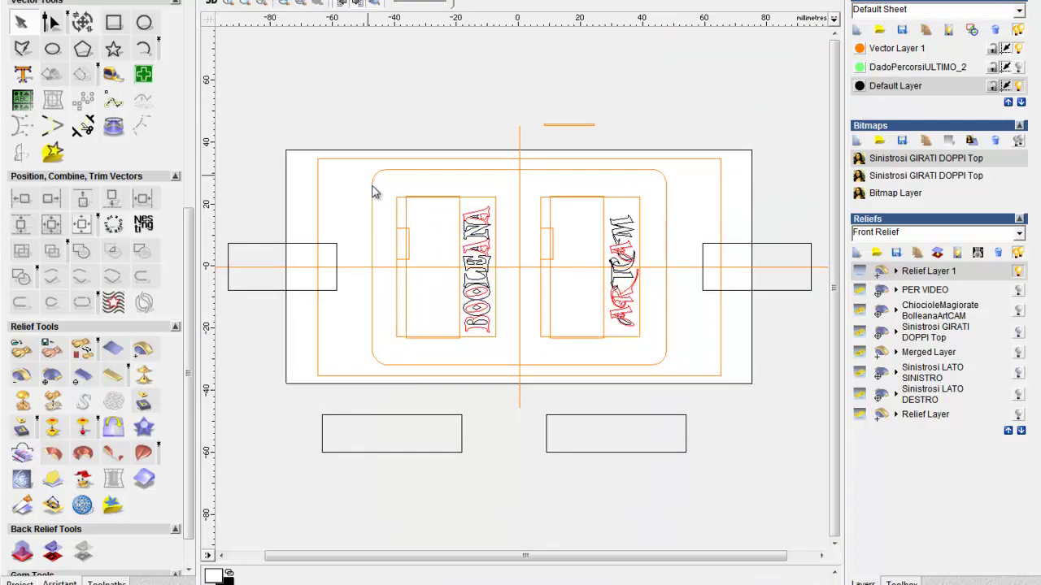
left_click(486, 333)
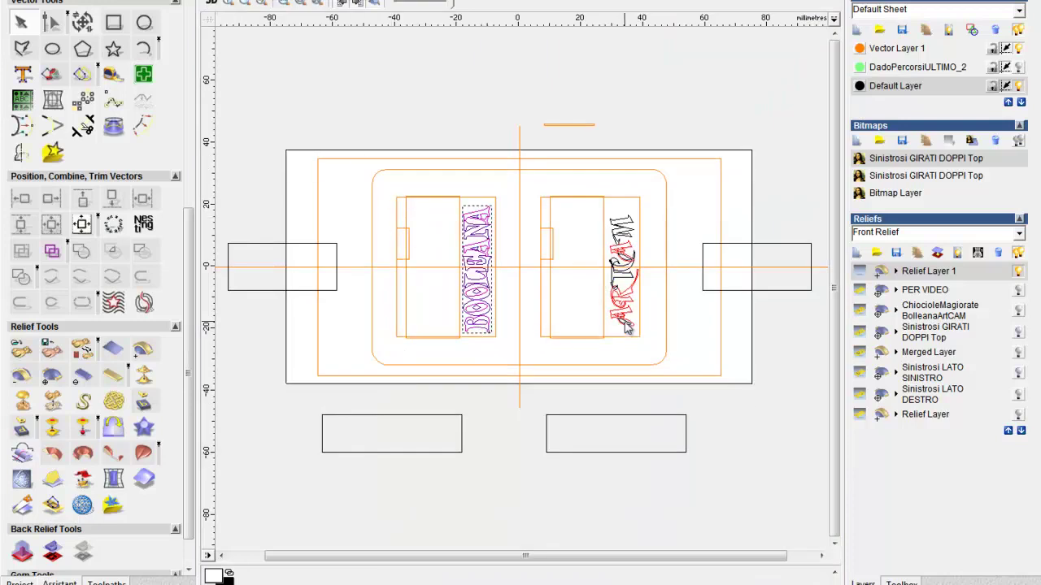
left_click(626, 327, "shift")
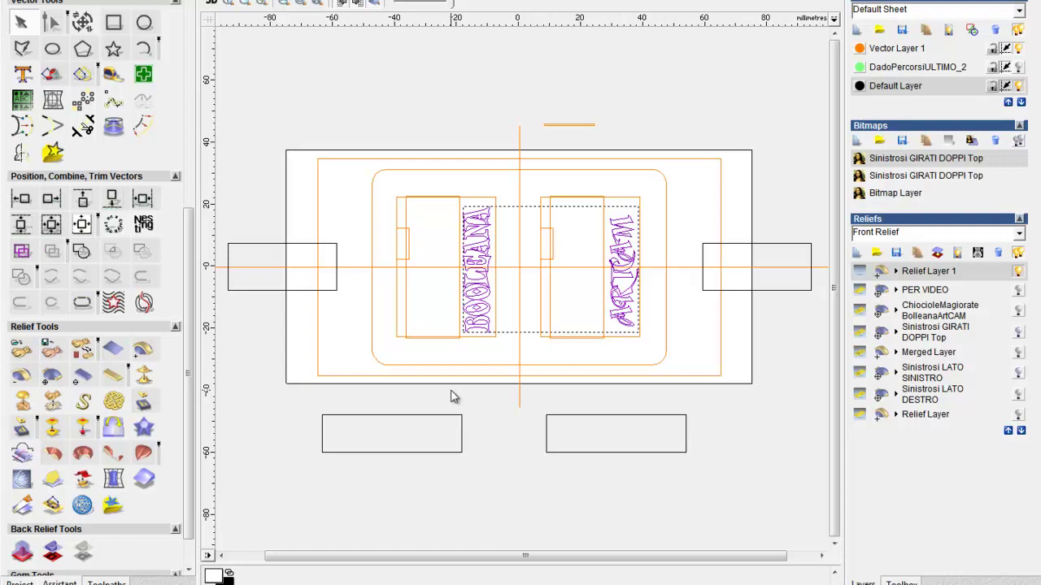
left_click(91, 0)
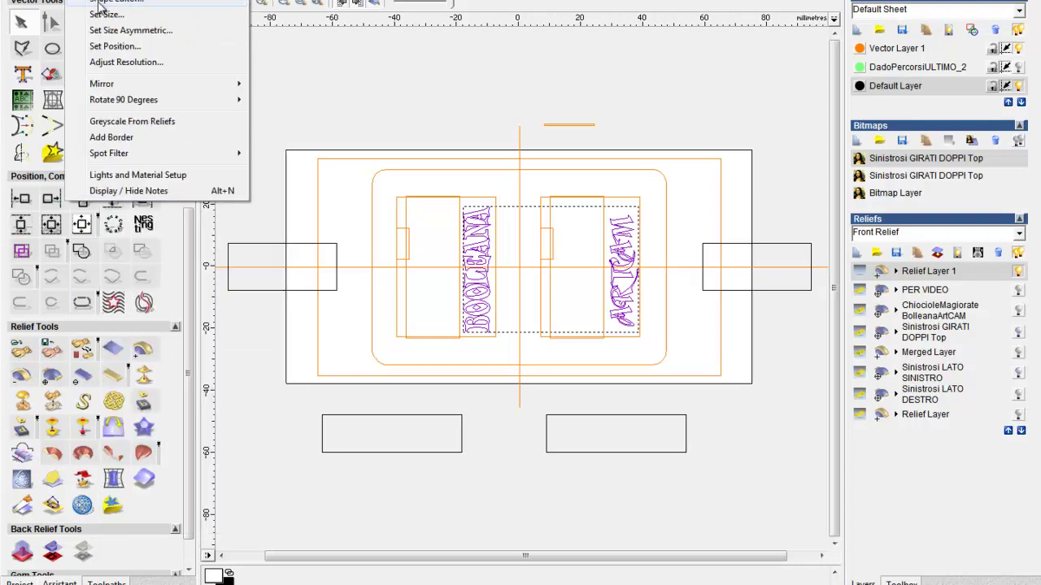
Add a round 45° profile at start height 20.0 to the lettering, dismissing the self-intersection warning.
left_click(99, 1)
left_click(263, 245)
type("20")
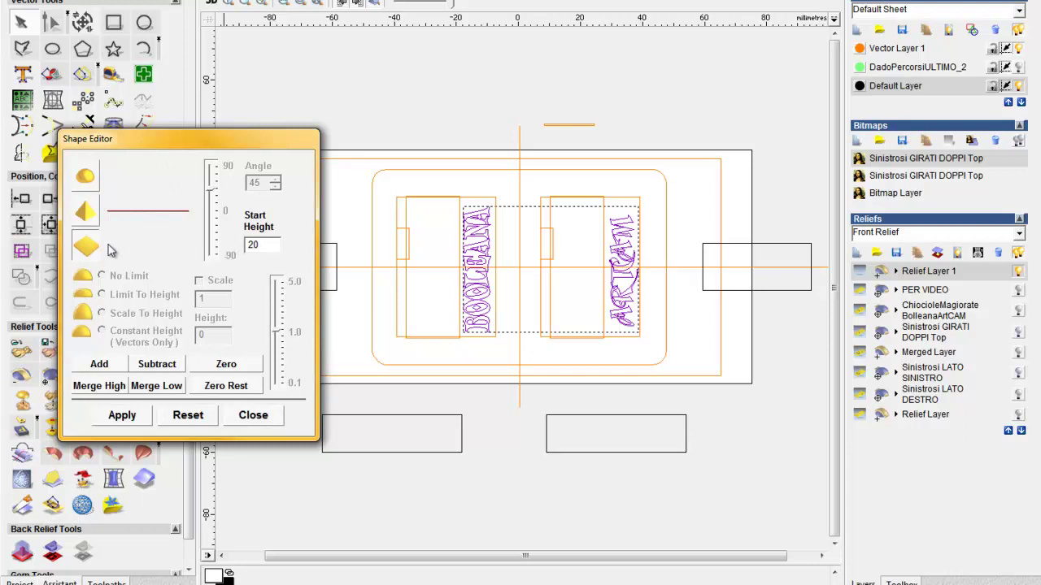
left_click(86, 176)
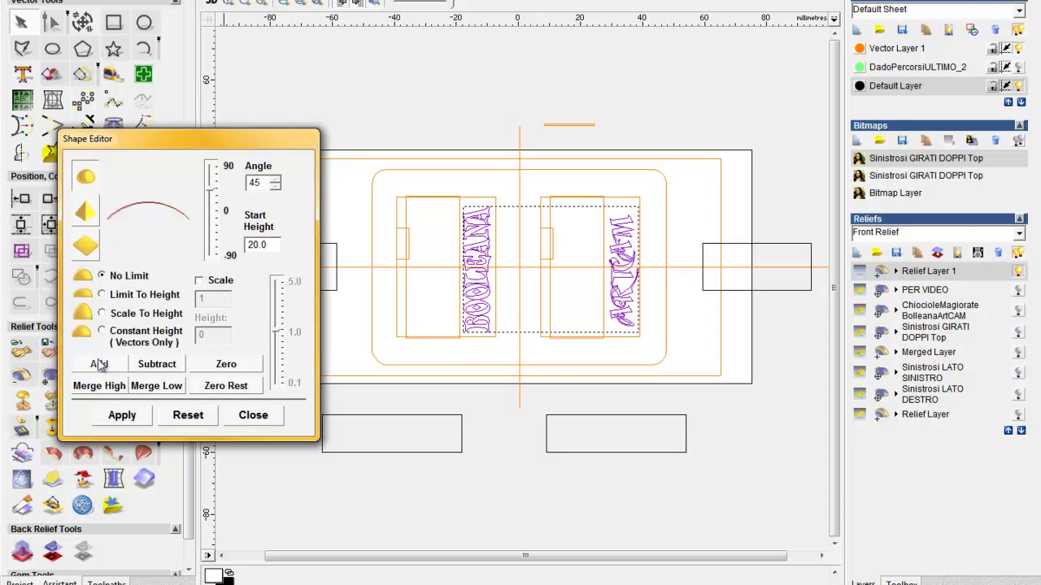
left_click(98, 364)
left_click(279, 325)
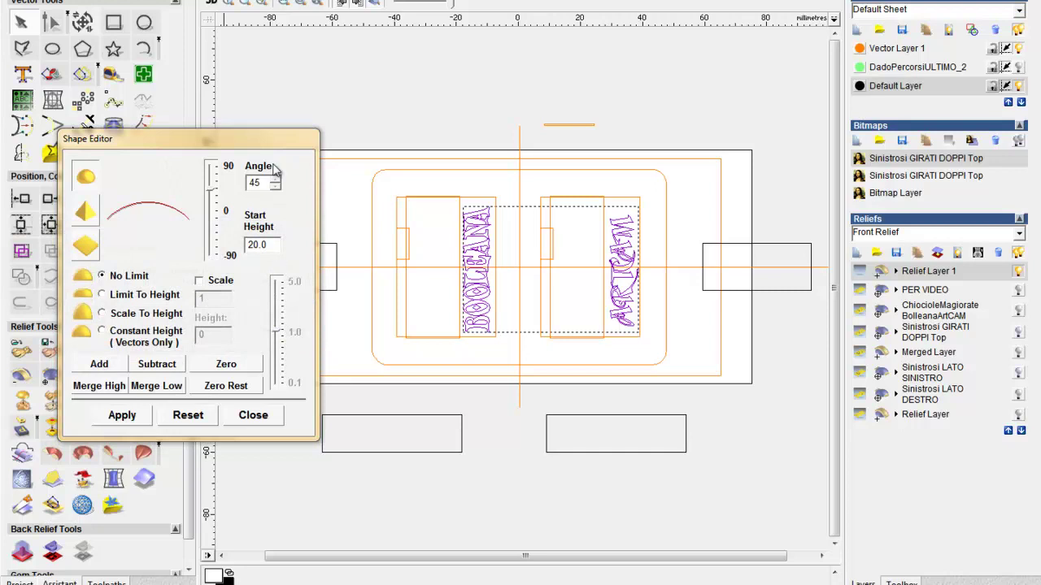
Check the result in 3D, then show the relief as greyscale and select the Bitmap Layer.
left_click(212, 2)
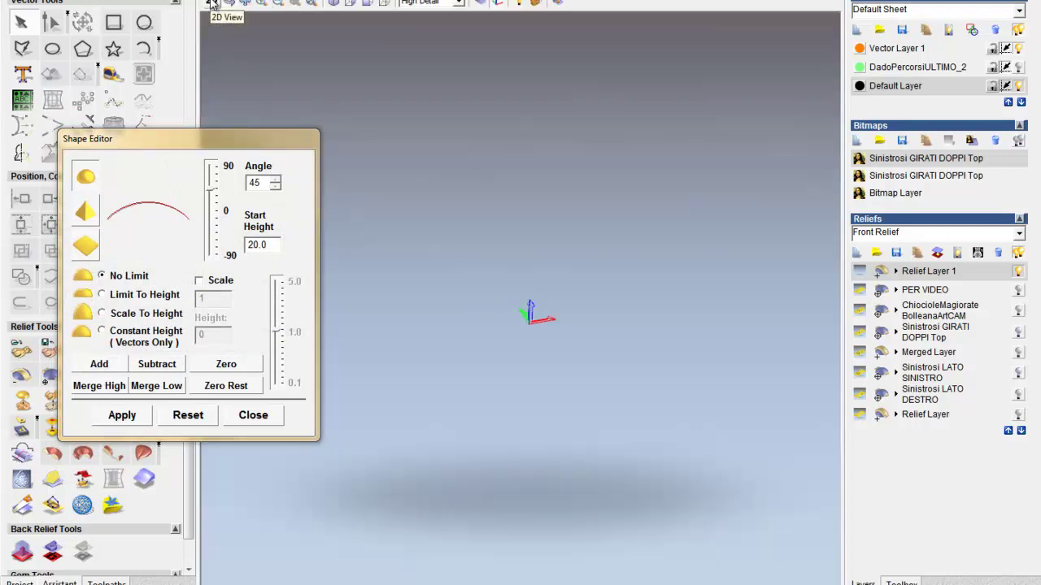
left_click(211, 3)
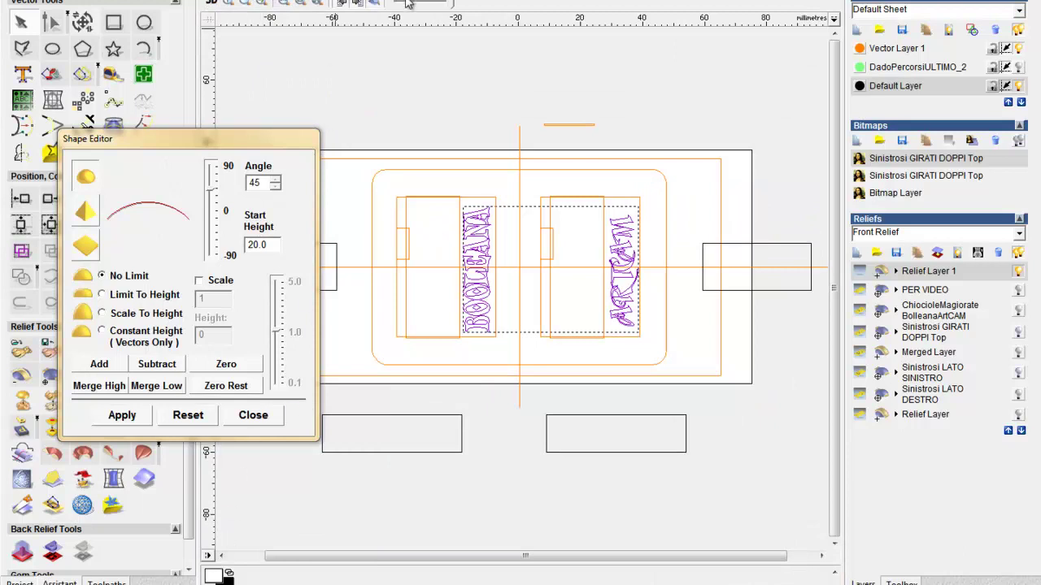
left_click(379, 4)
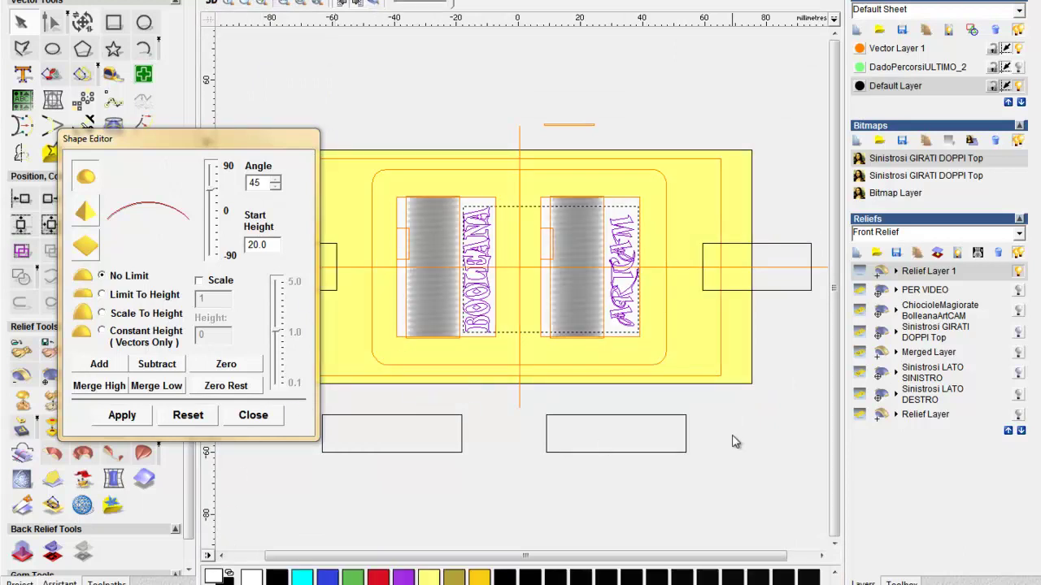
left_click(891, 199)
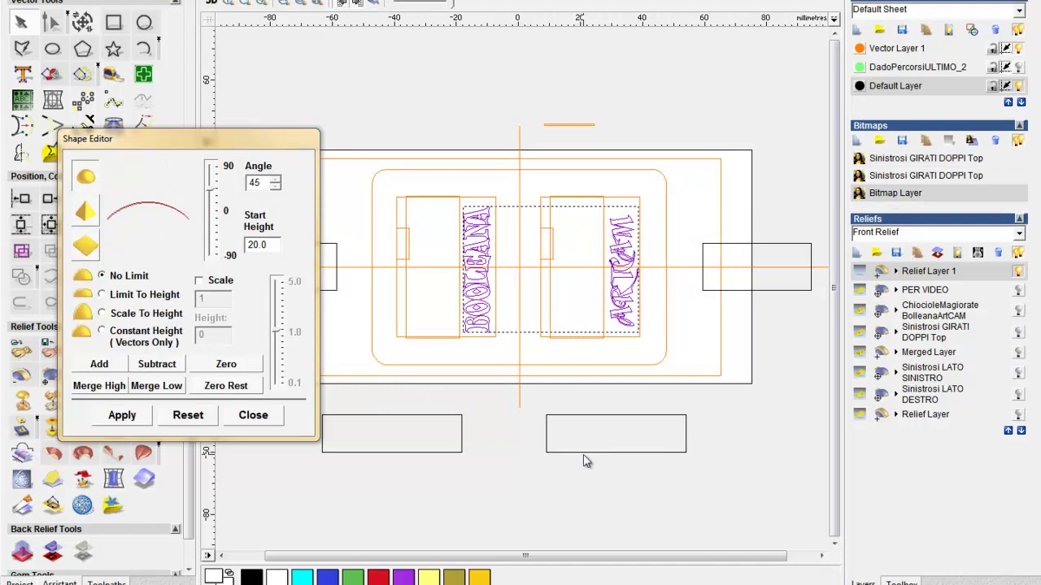
Give the red lettering a round 65° profile at start height 20 and add it to the relief.
left_click(378, 577)
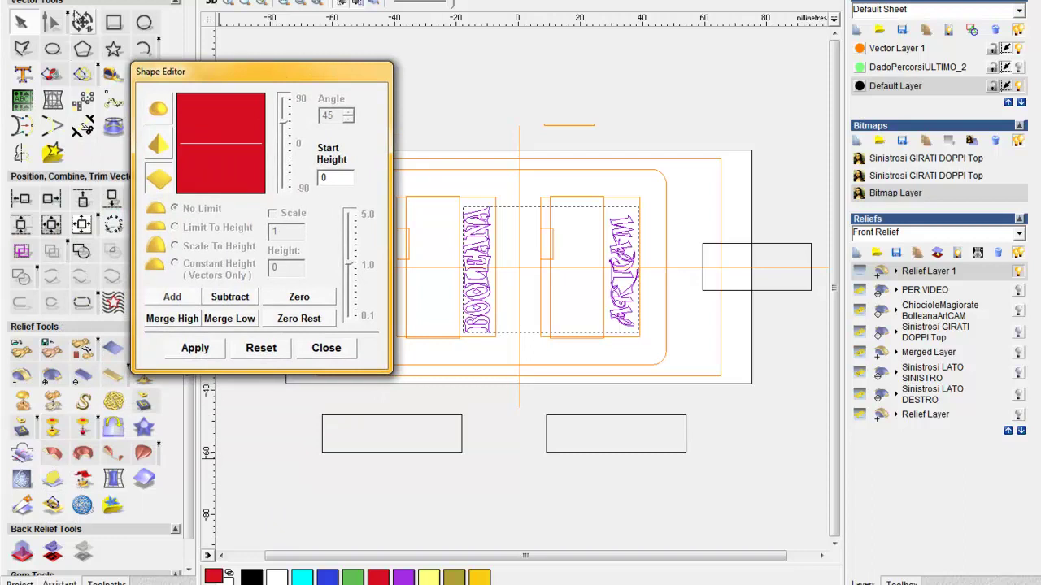
left_click(52, 74)
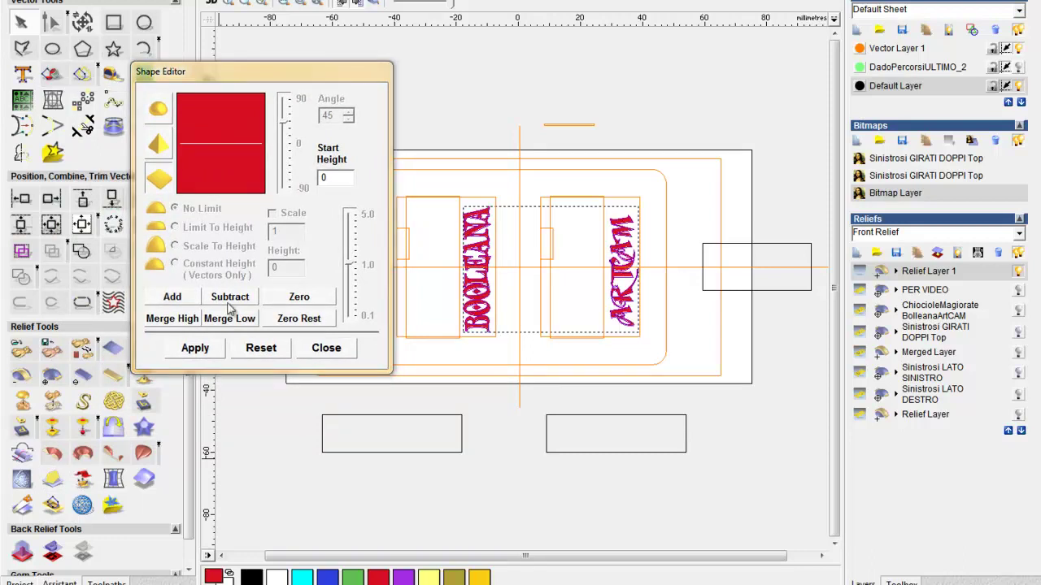
left_click(334, 177)
type("20")
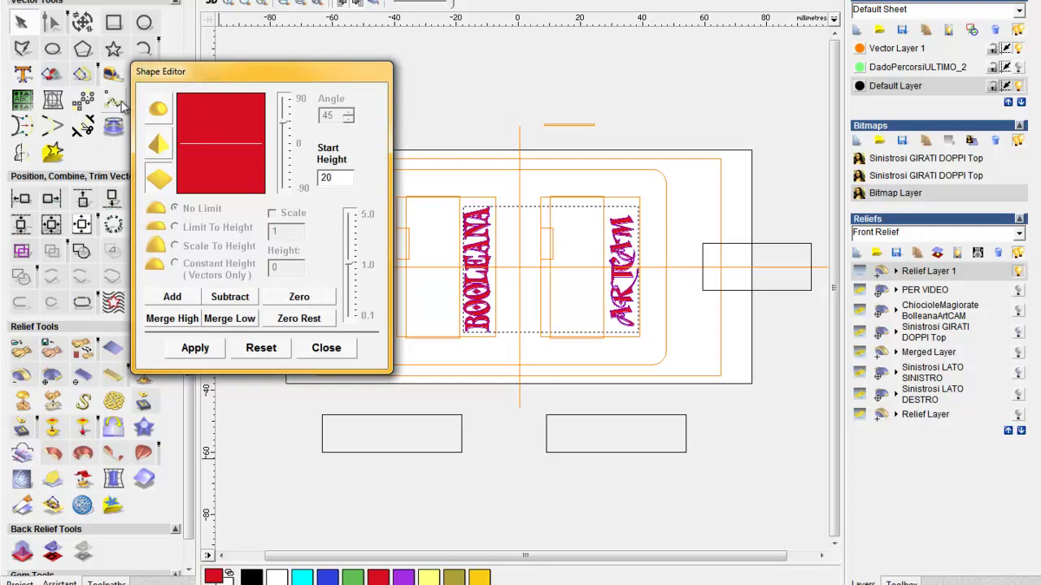
left_click(163, 110)
left_click_drag(284, 123, 285, 112)
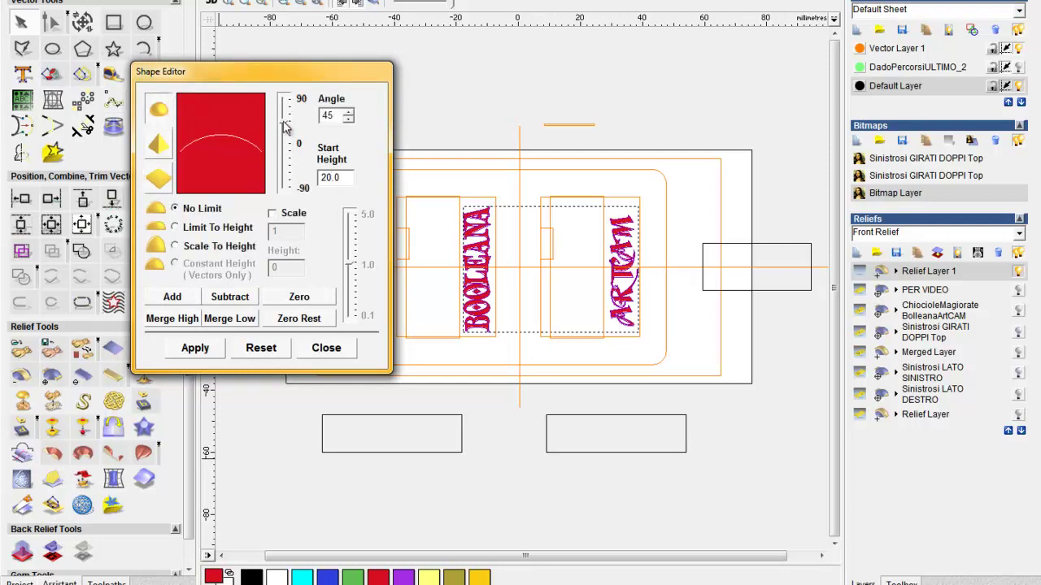
left_click(173, 298)
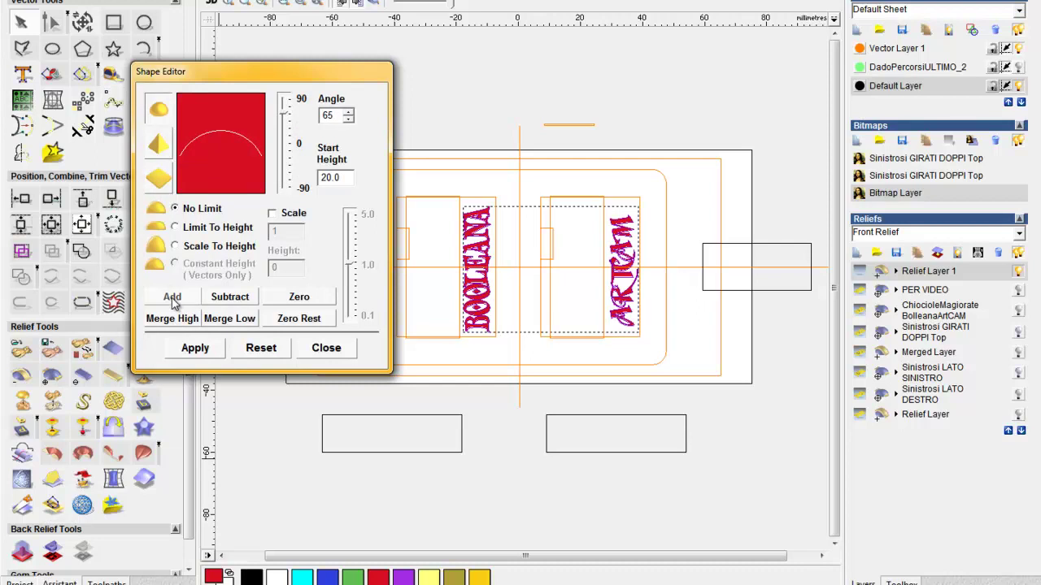
Orbit the 3D view to inspect the raised BOOLEANA and ARTCAM lettering on the blocks.
left_click(213, 5)
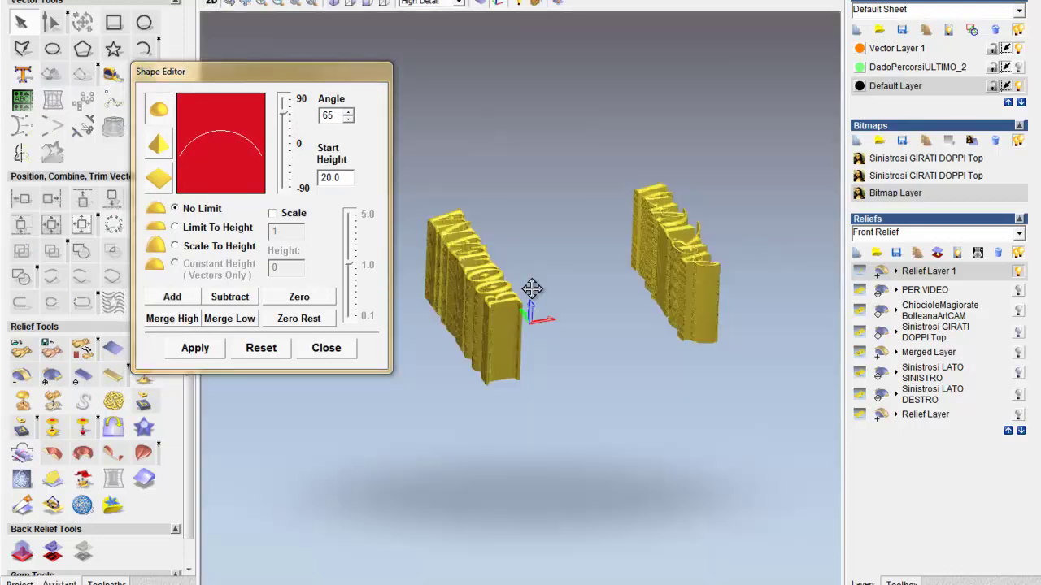
mouse_move(586, 316)
left_mouse_down()
mouse_move(525, 394)
mouse_move(502, 376)
mouse_move(529, 399)
left_mouse_up()
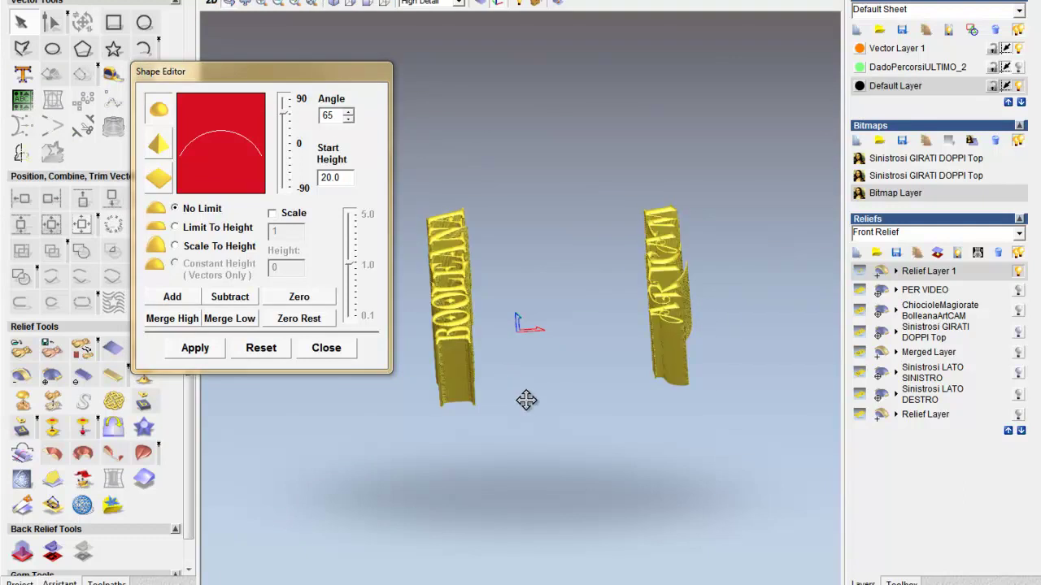
left_click_drag(563, 448, 436, 409)
left_click_drag(768, 271, 691, 399)
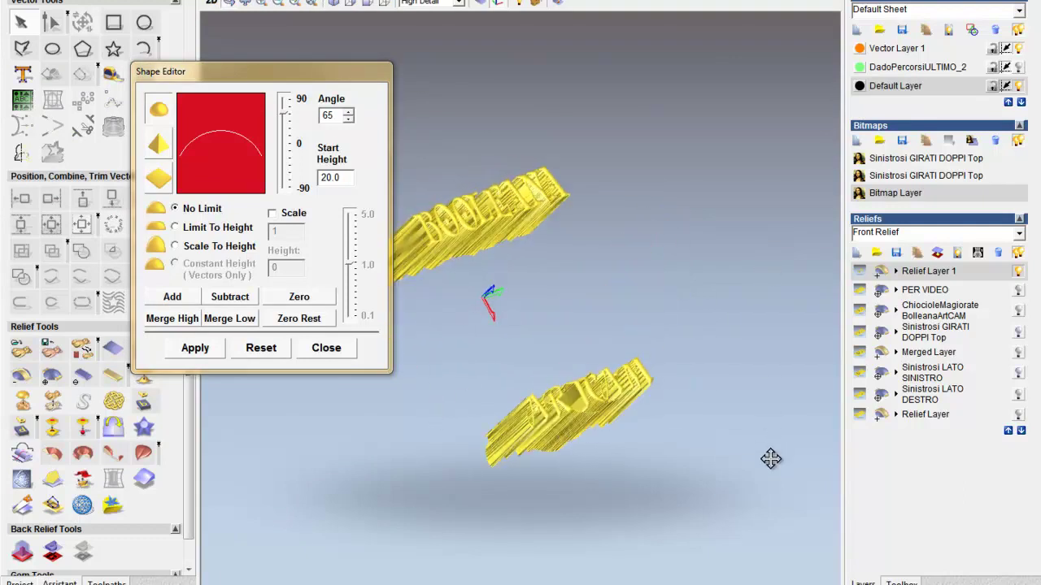
left_click_drag(566, 292, 503, 321)
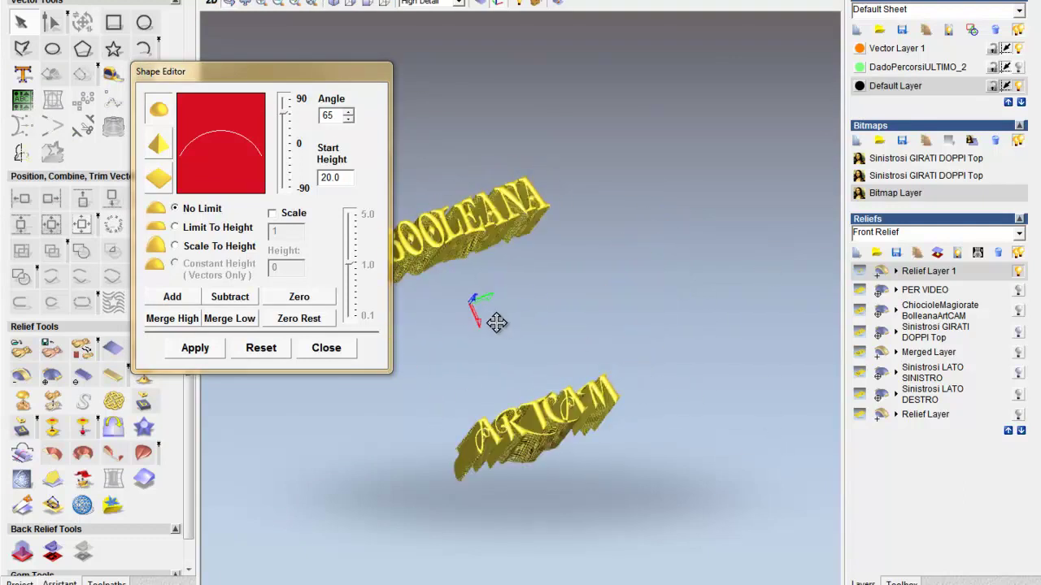
middle_click_drag(529, 318, 611, 289)
middle_click_drag(491, 312, 485, 316)
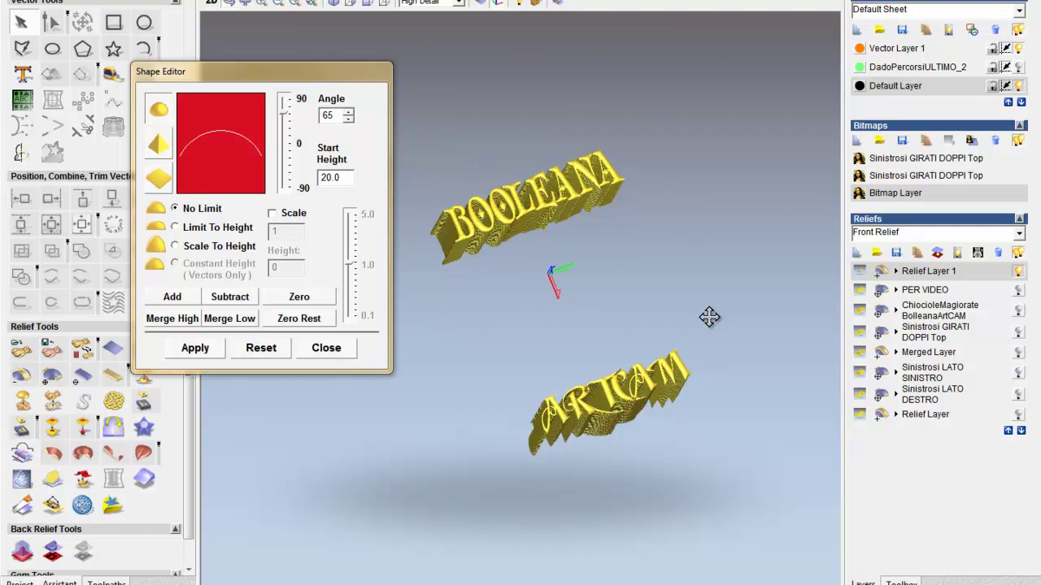
left_click_drag(747, 386, 808, 220)
left_click_drag(567, 145, 599, 334)
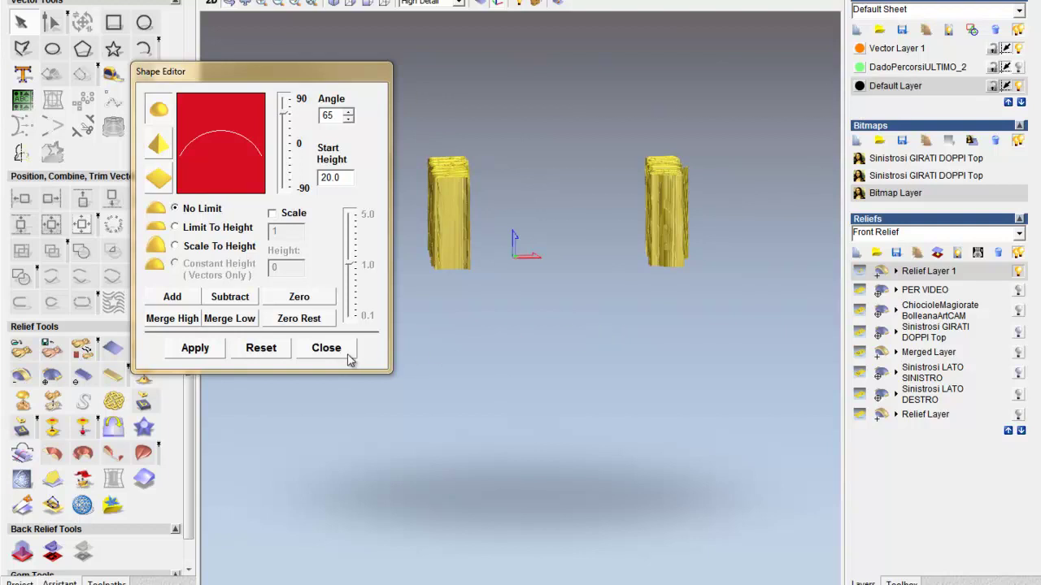
Add a new bitmap layer, make it active, and return to the 3D view.
left_click(210, 3)
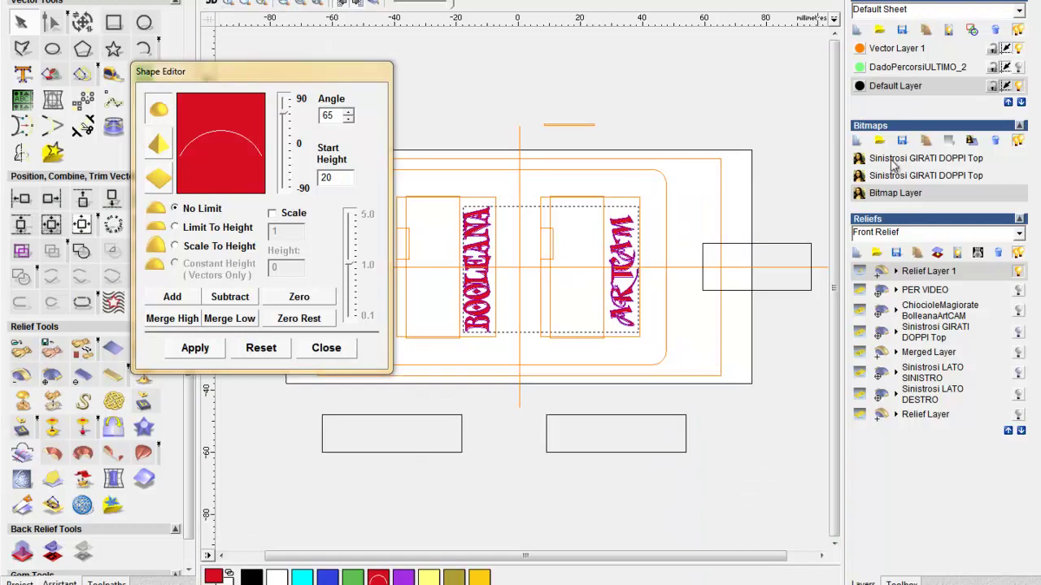
left_click(857, 140)
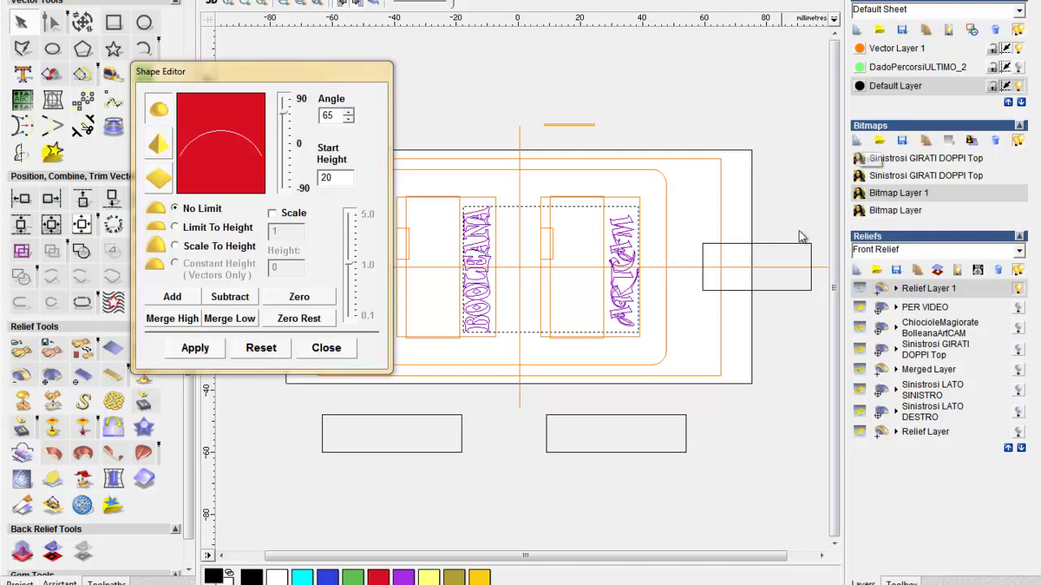
left_click(699, 228)
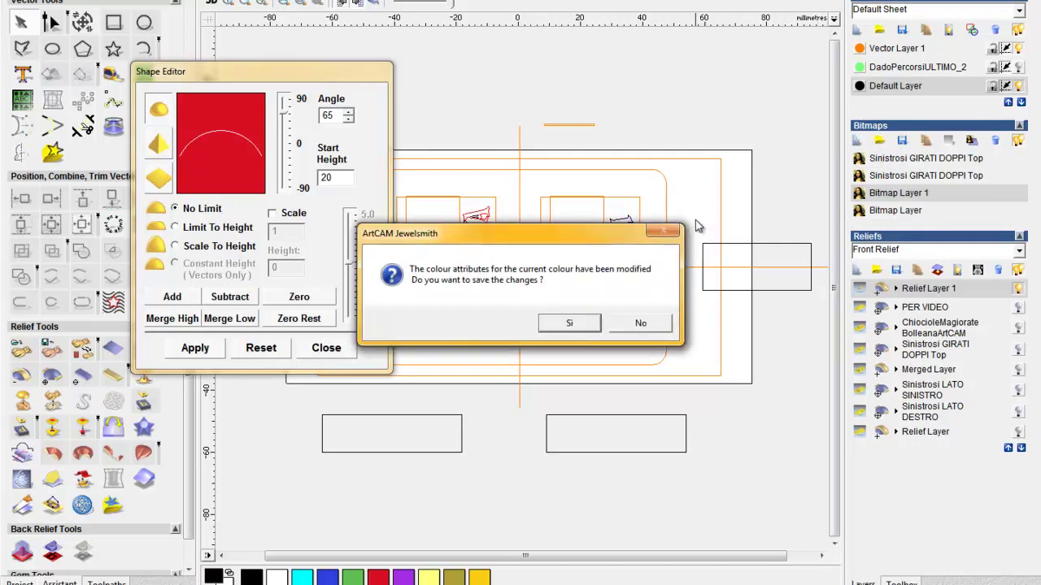
left_click(553, 323)
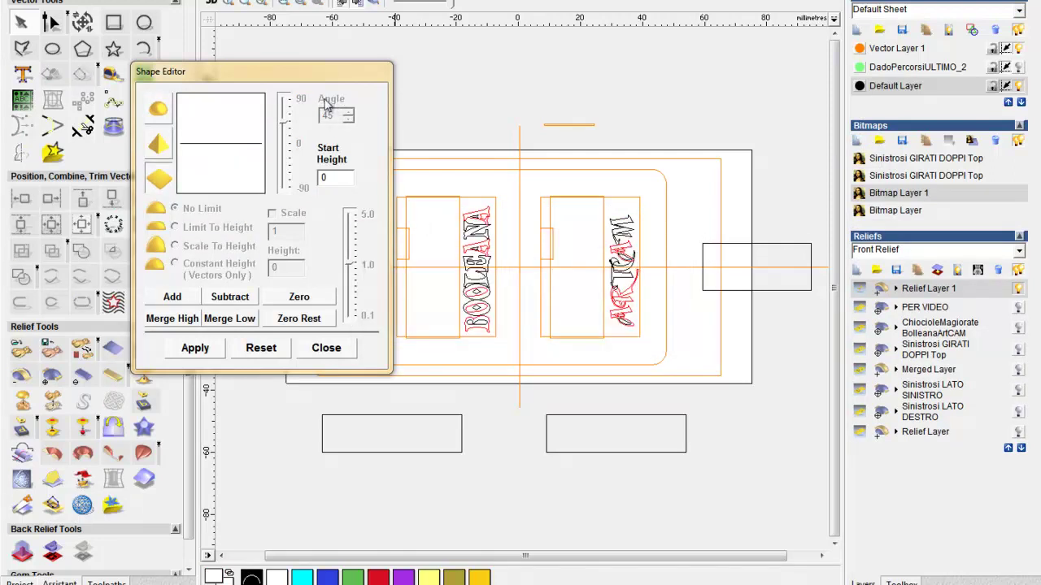
left_click(212, 4)
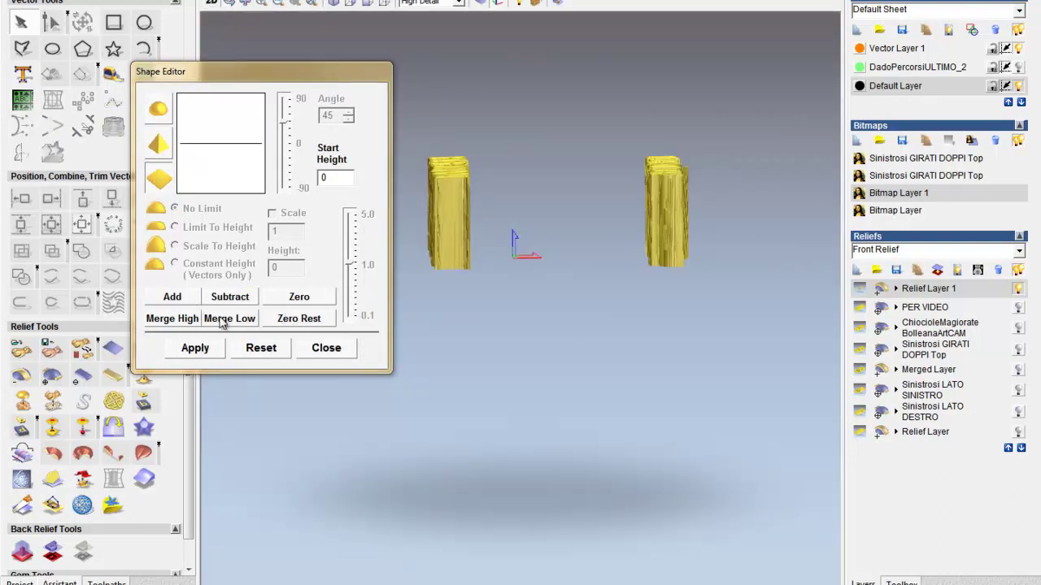
Merge a flat 20.0-high band into the relief with Merge Low and inspect its thickness.
left_click(334, 179)
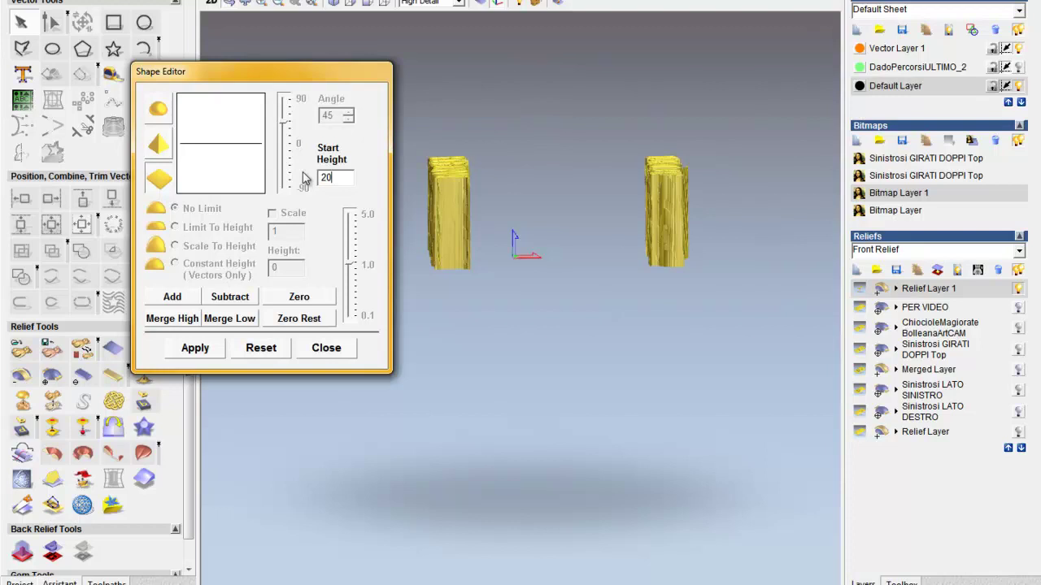
type("20")
left_click(178, 322)
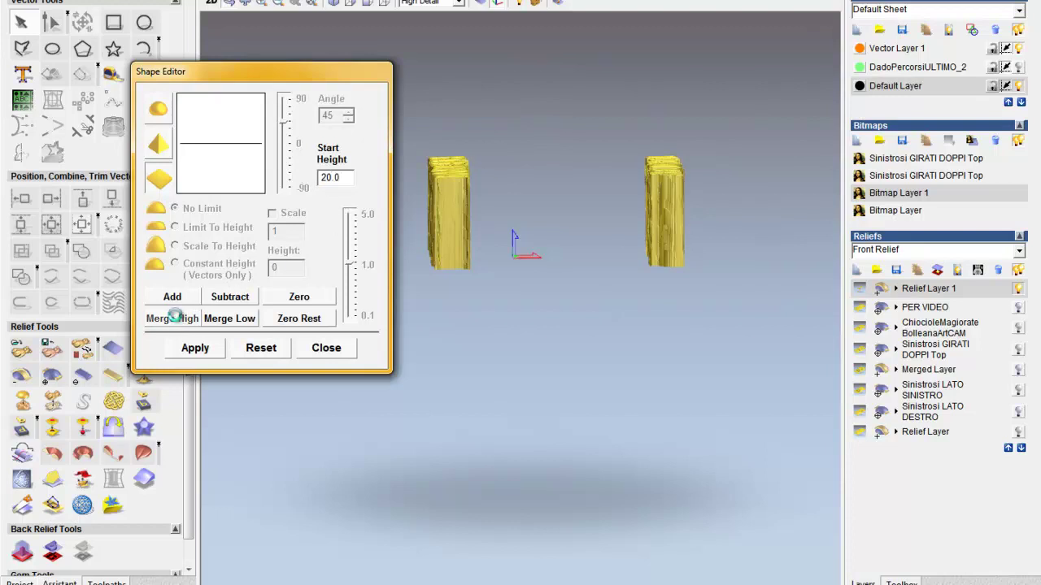
left_click(227, 318)
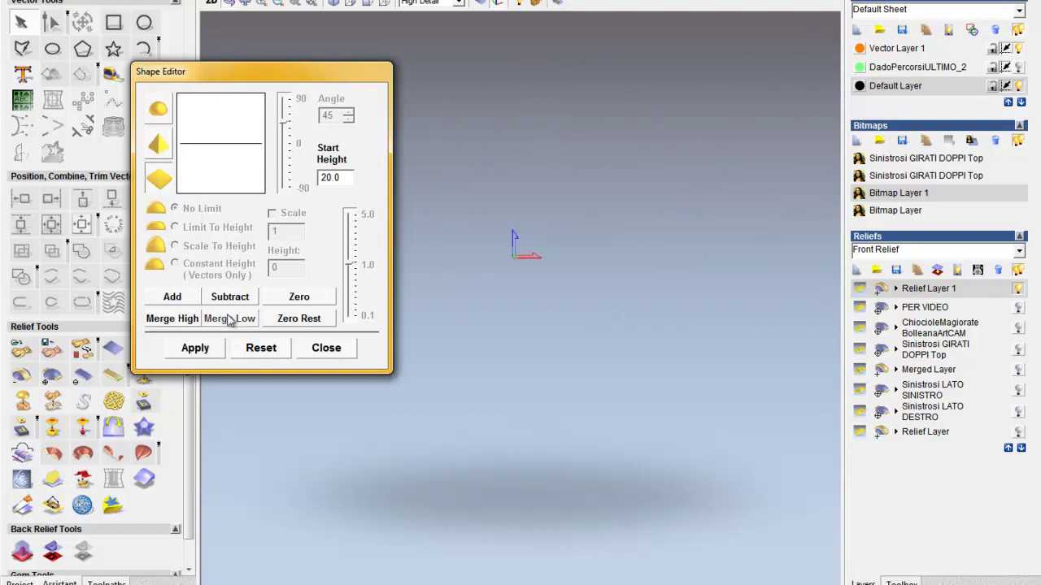
left_click(230, 318)
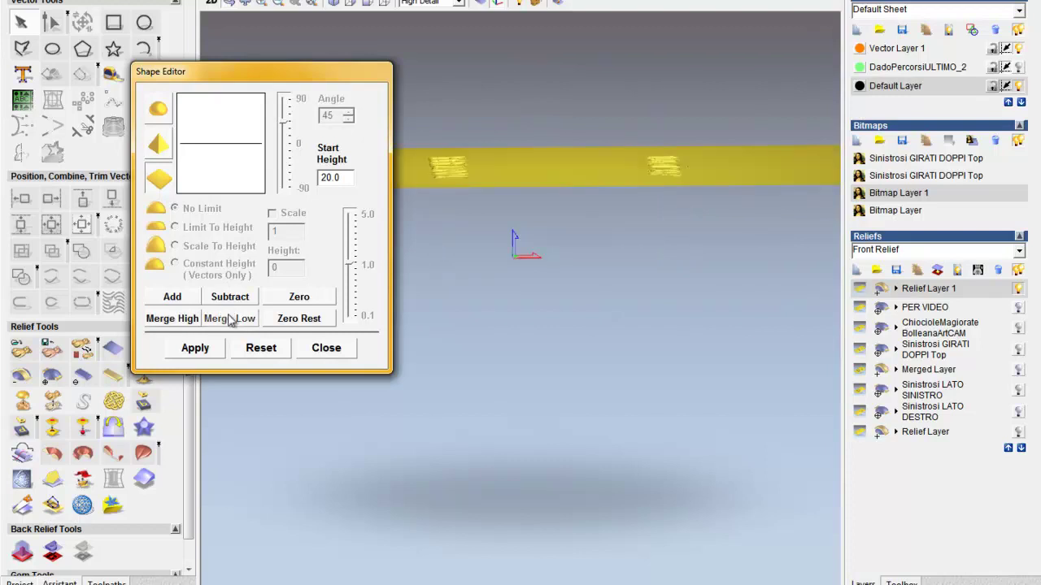
mouse_move(558, 220)
left_mouse_down()
mouse_move(586, 211)
mouse_move(590, 267)
left_mouse_up()
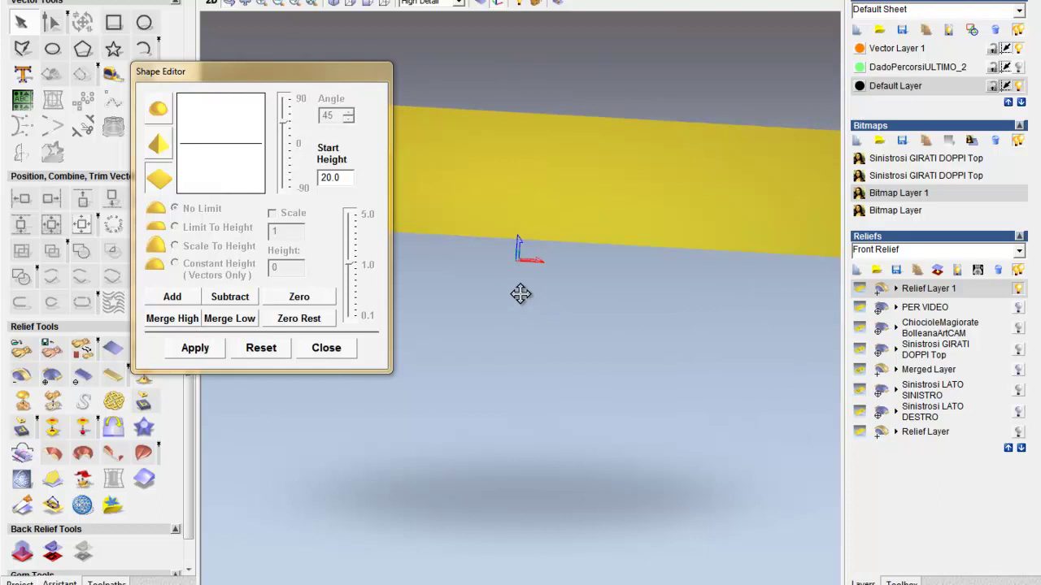
mouse_move(564, 261)
left_mouse_down()
mouse_move(578, 158)
mouse_move(577, 269)
mouse_move(580, 181)
mouse_move(579, 231)
left_mouse_up()
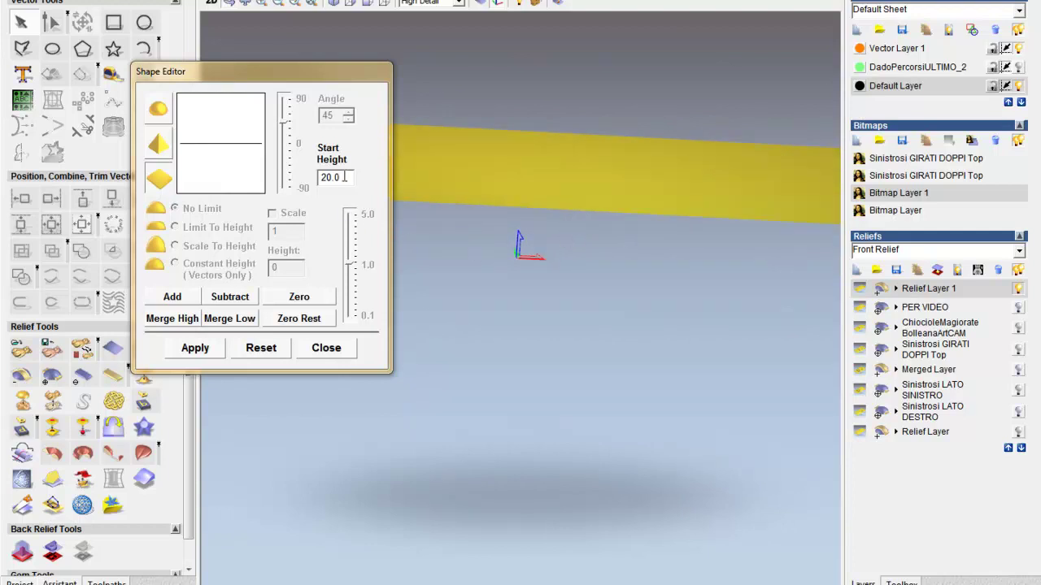
left_click(34, 1)
Undo the last relief operation, close the Shape Editor, and rotate the view to face the lettered slab.
left_click(81, 1)
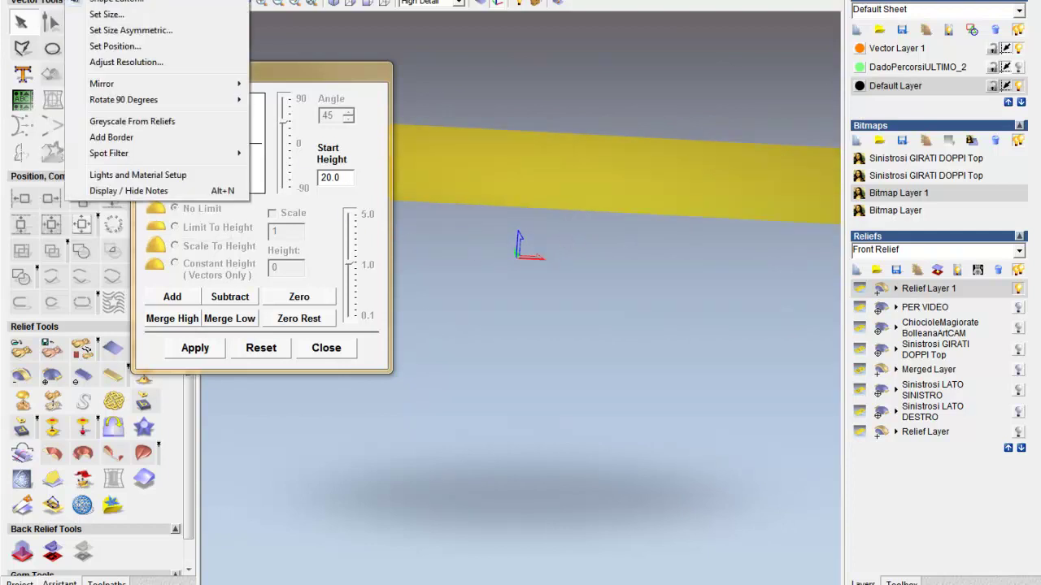
left_click(72, 4)
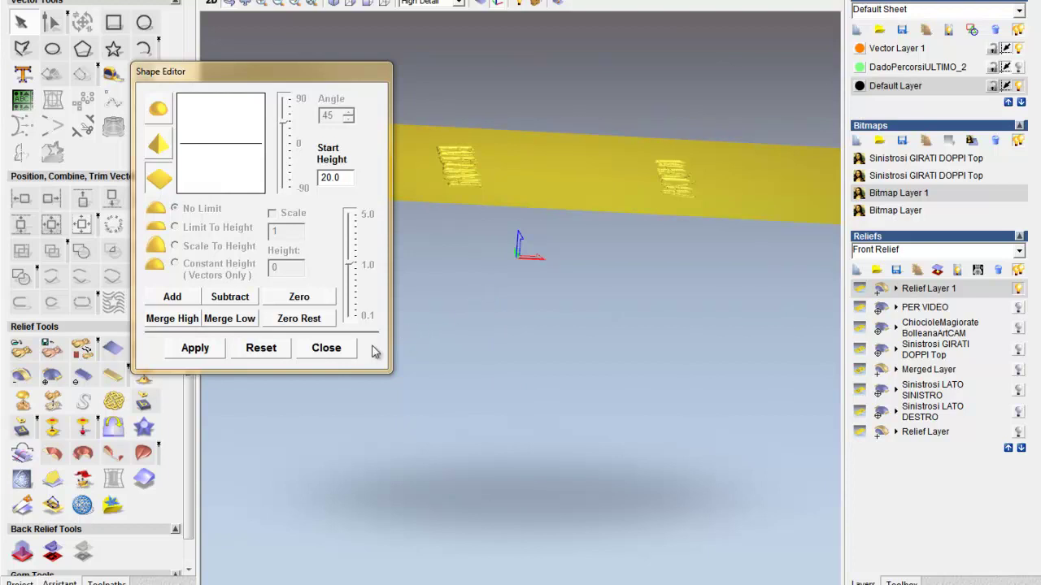
left_click(329, 349)
mouse_move(571, 183)
left_mouse_down()
mouse_move(440, 249)
mouse_move(477, 202)
mouse_move(581, 390)
mouse_move(583, 420)
left_mouse_up()
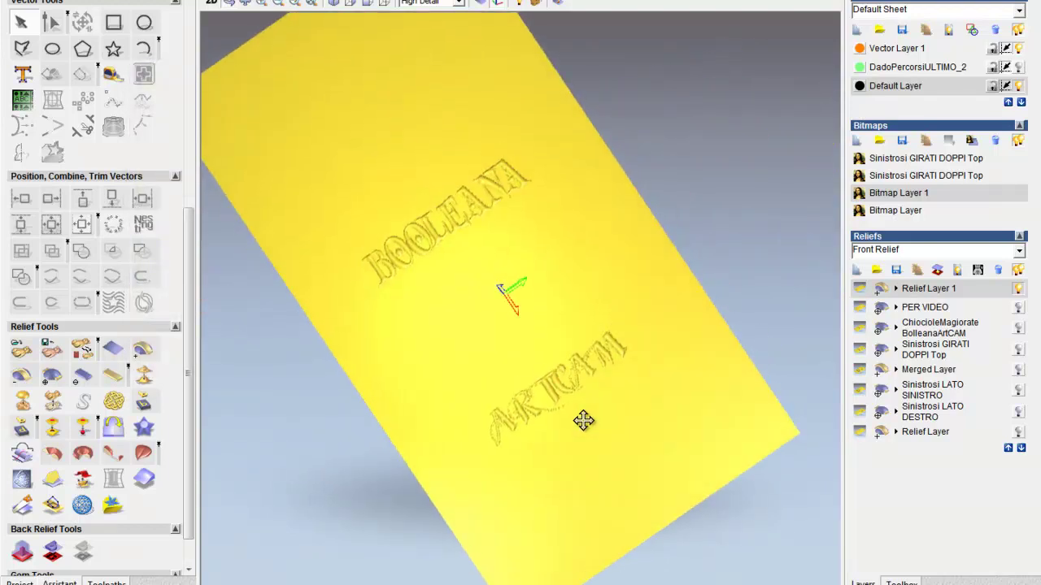
mouse_move(515, 513)
left_mouse_down()
mouse_move(690, 366)
mouse_move(704, 342)
mouse_move(748, 318)
left_mouse_up()
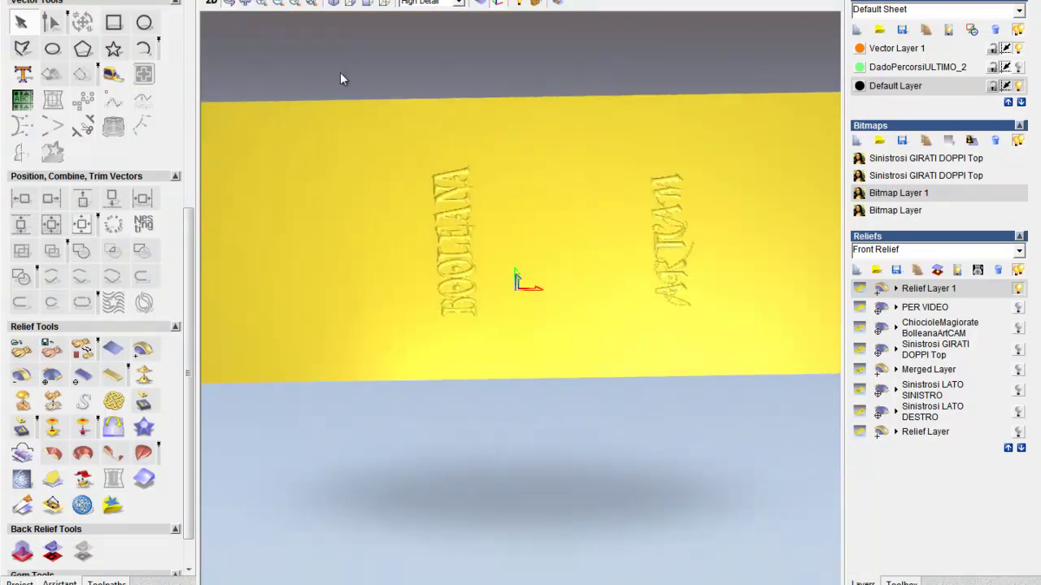
Reset Relief Layer 1 to empty and return to the 2D lettering outlines.
left_click(215, 4)
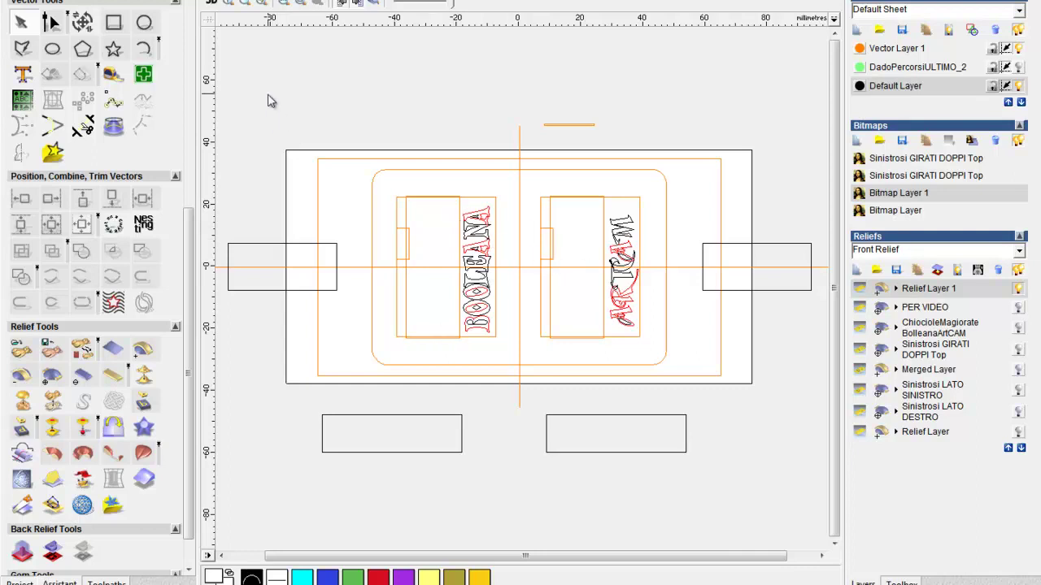
left_click(214, 4)
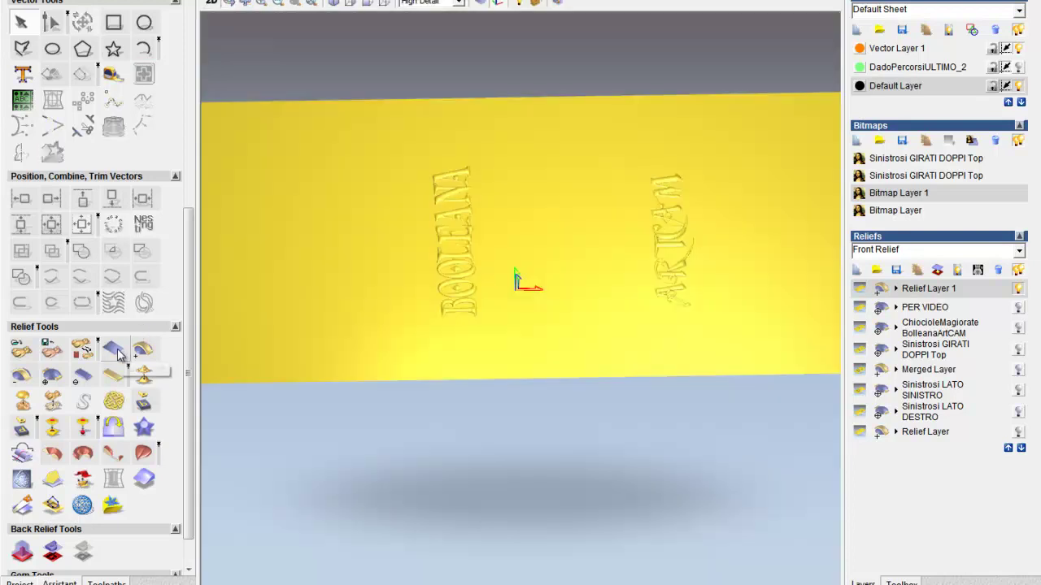
left_click(118, 353)
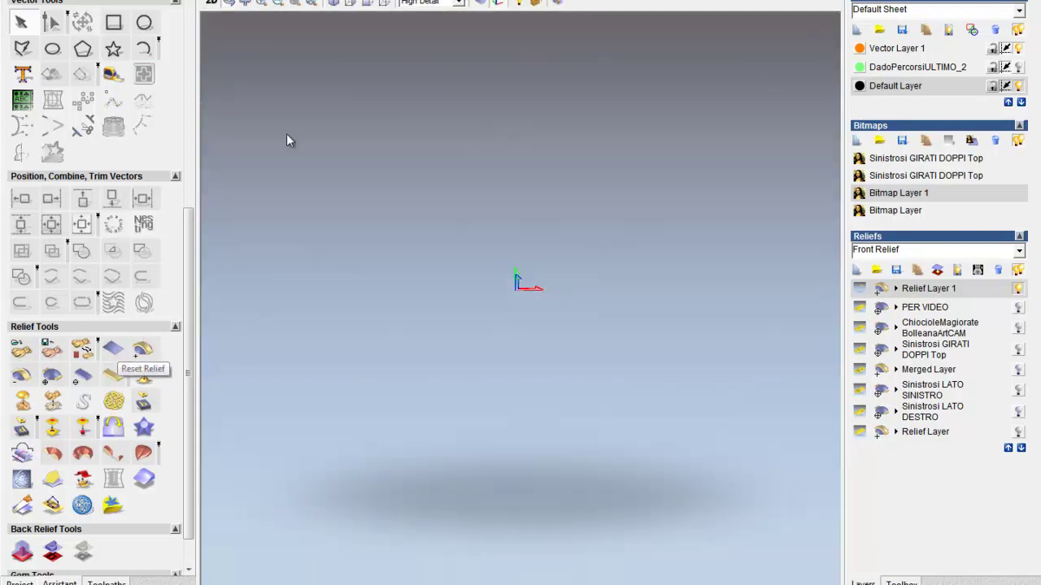
left_click(212, 3)
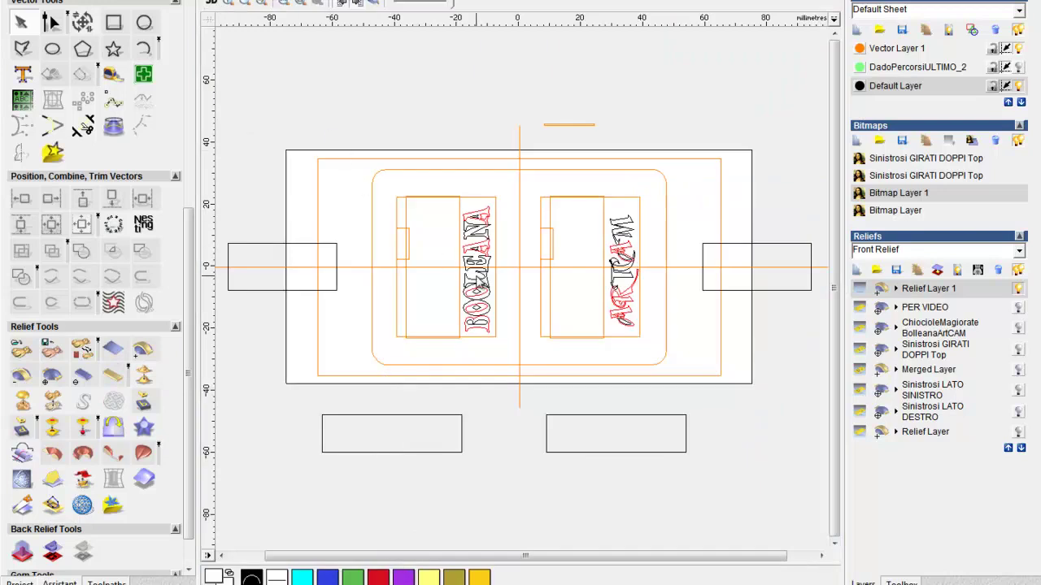
Make the red lettering bitmap layer visible, leaving the BOOLEANA outline deselected.
left_click(478, 217)
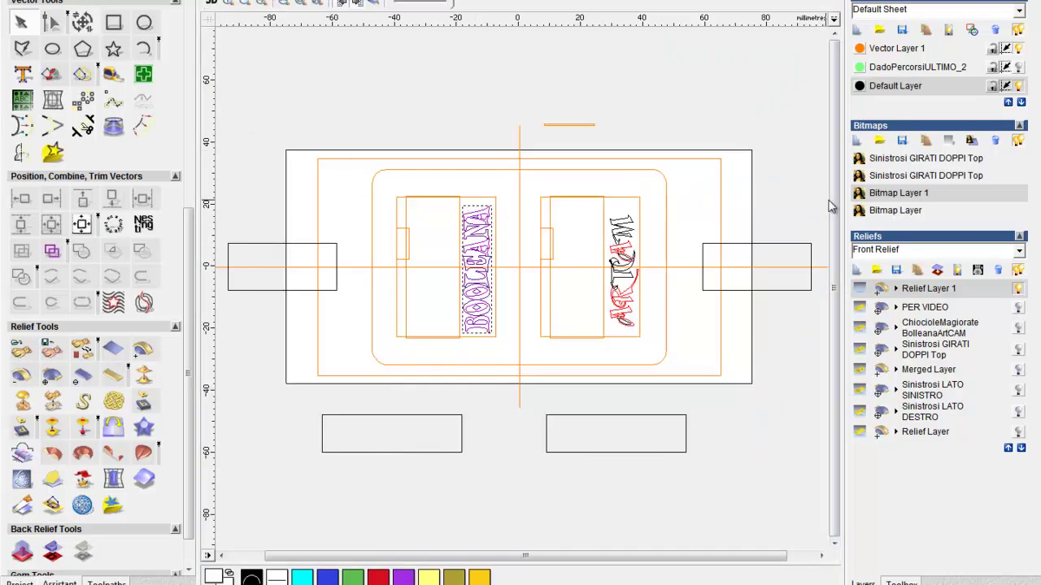
left_click(870, 210)
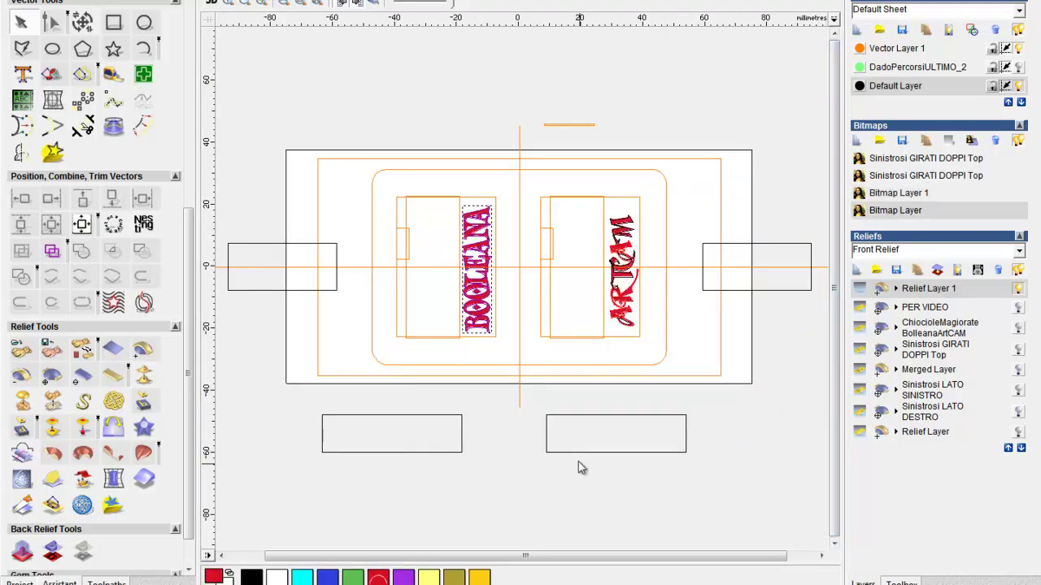
left_click(598, 521)
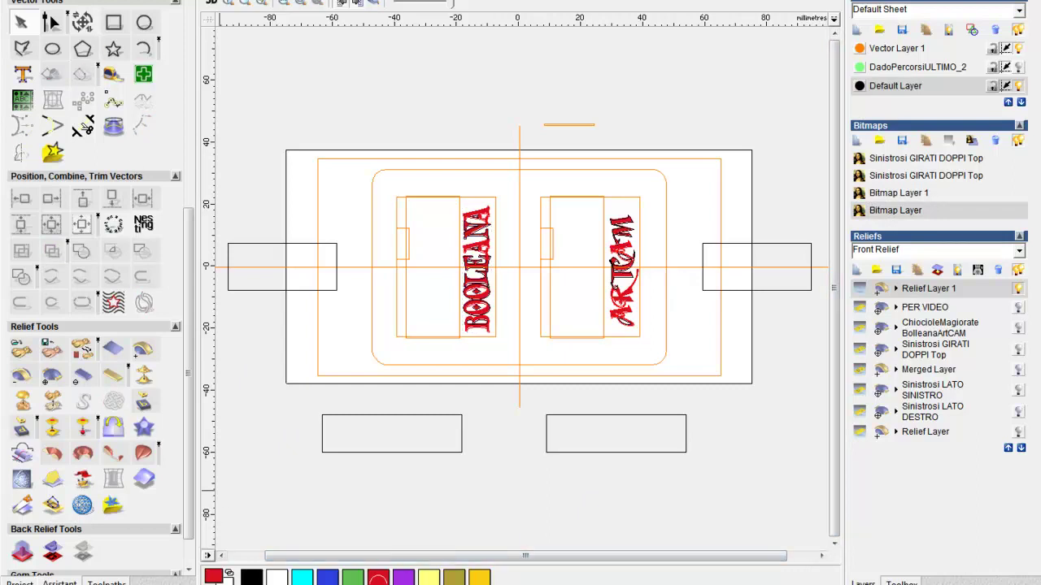
Raise the red lettering as a flat 1.0-high relief, check it in 3D, and return to 2D.
left_click(82, 0)
left_click(114, 2)
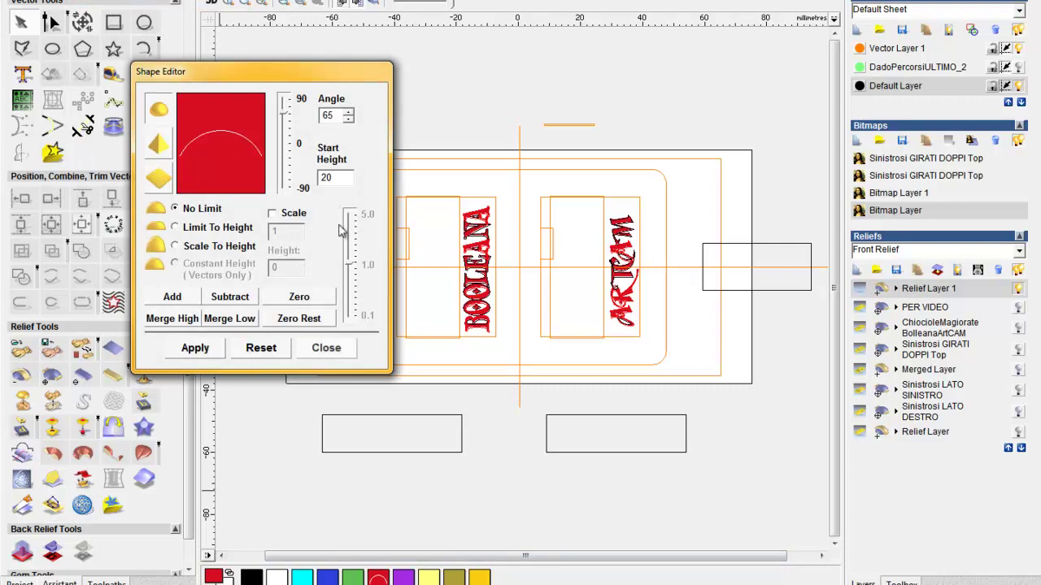
left_click(159, 177)
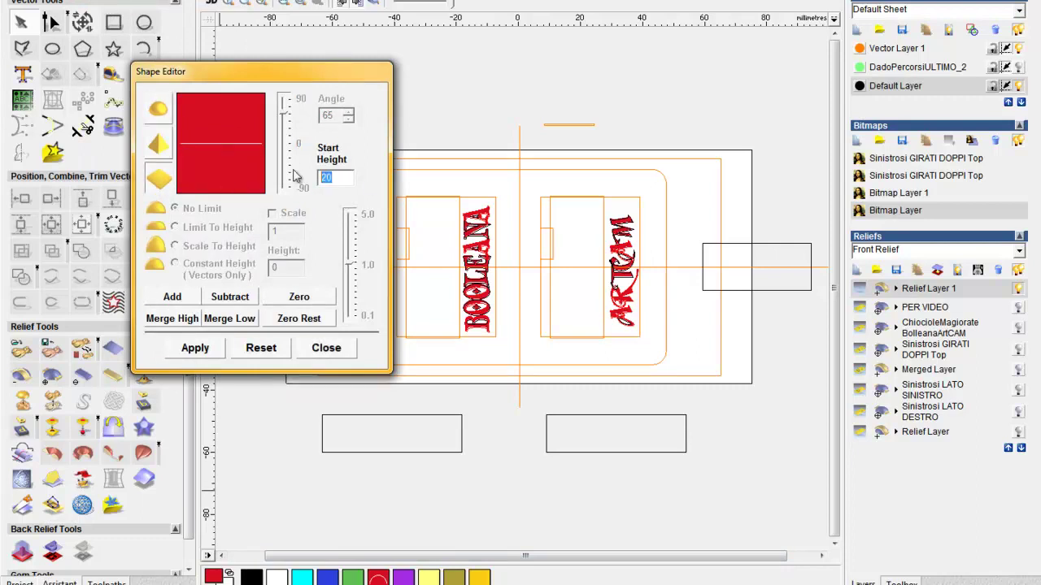
type("1.0")
left_click(199, 348)
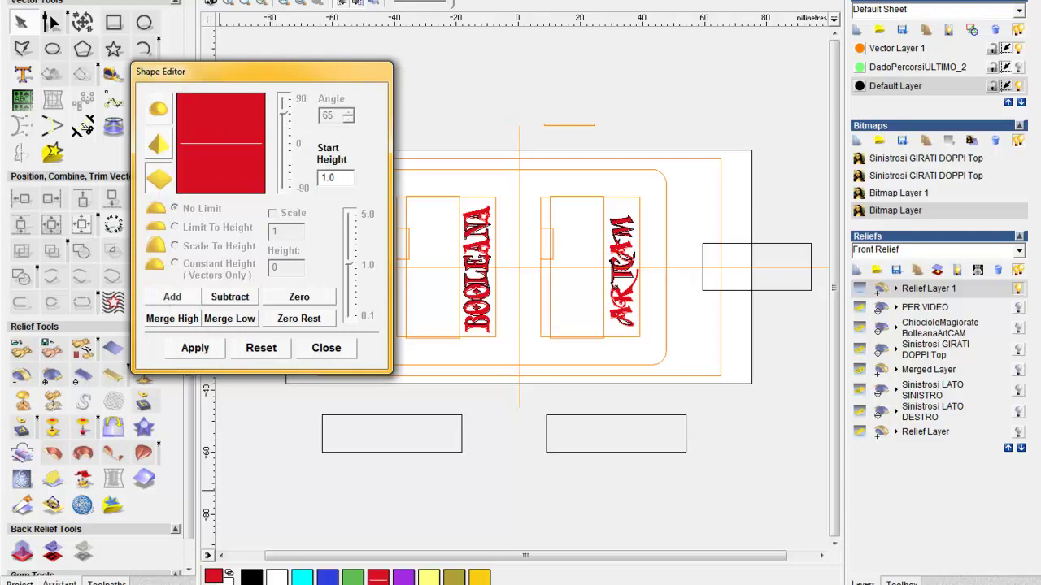
left_click(212, 3)
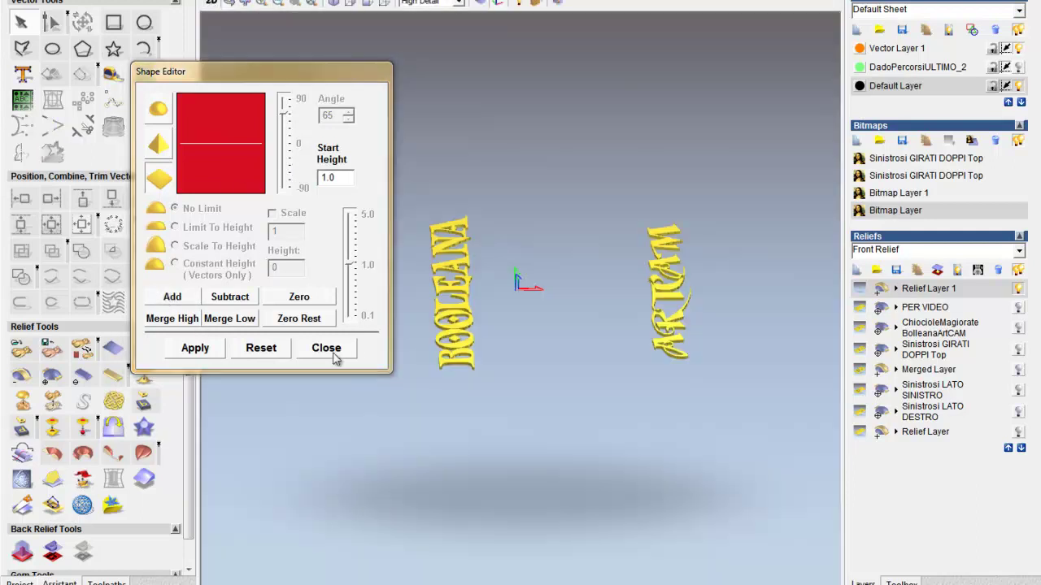
left_click(334, 352)
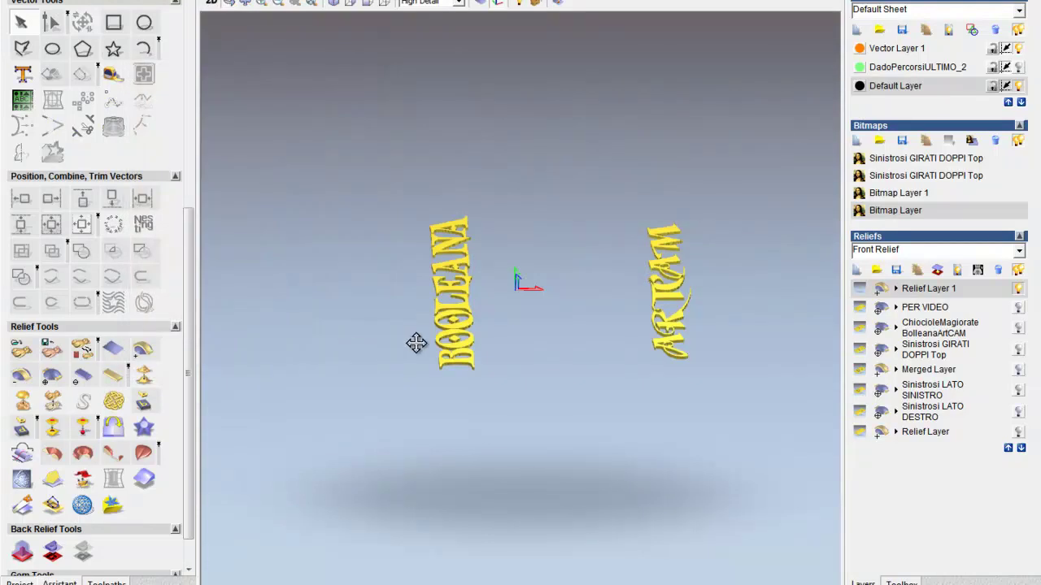
left_click(212, 4)
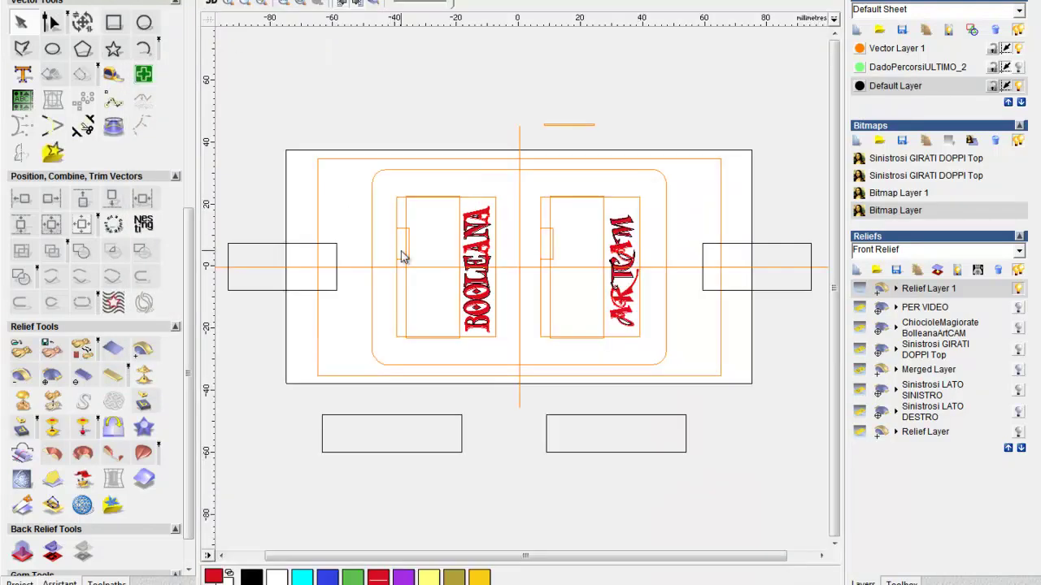
Add a rounded 44° profile onto the flat red lettering and view the result in 3D.
left_click(102, 0)
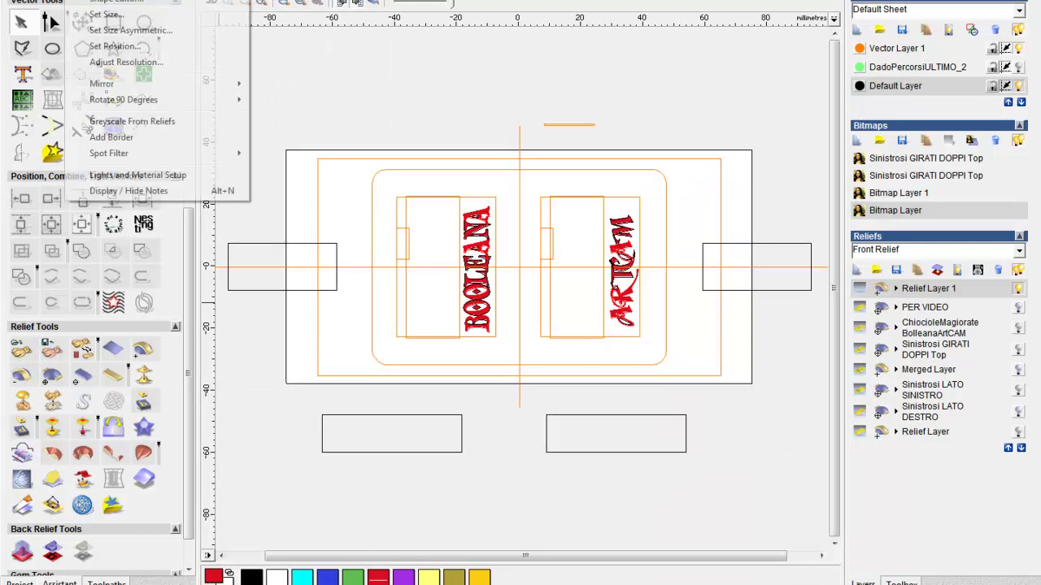
left_click(104, 4)
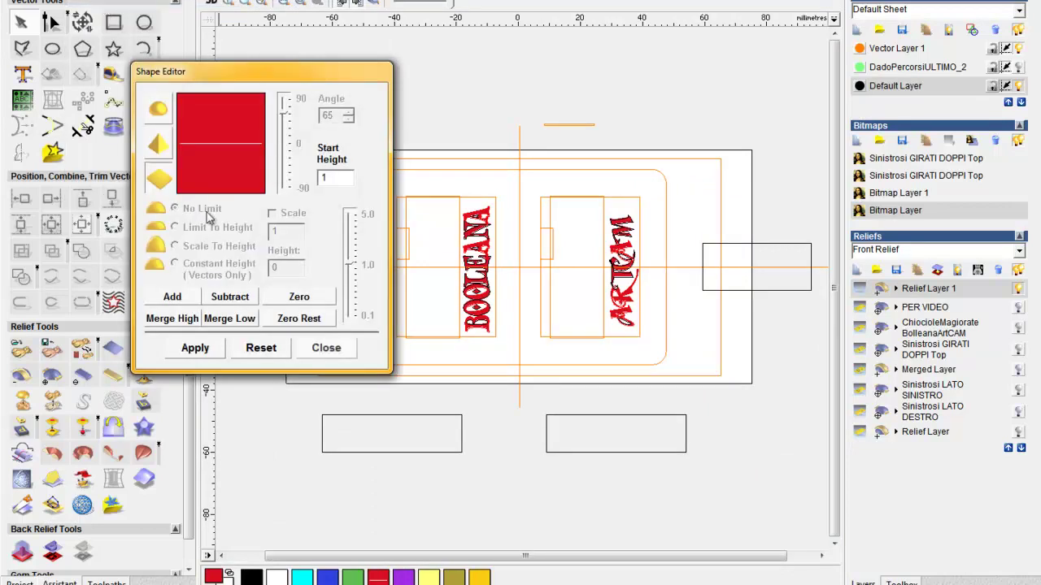
left_click(159, 108)
left_click(321, 177)
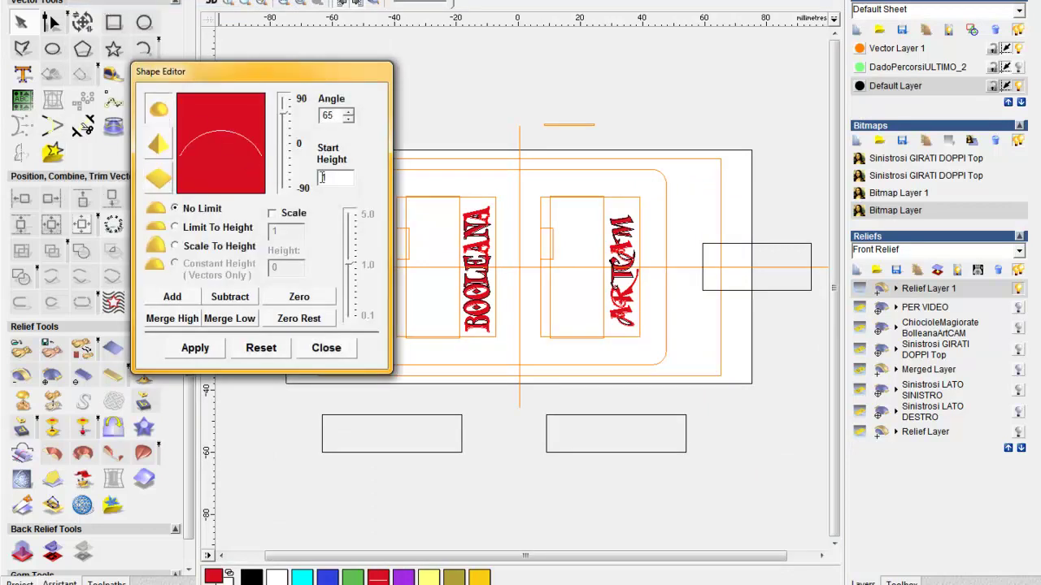
left_click_drag(284, 119, 285, 130)
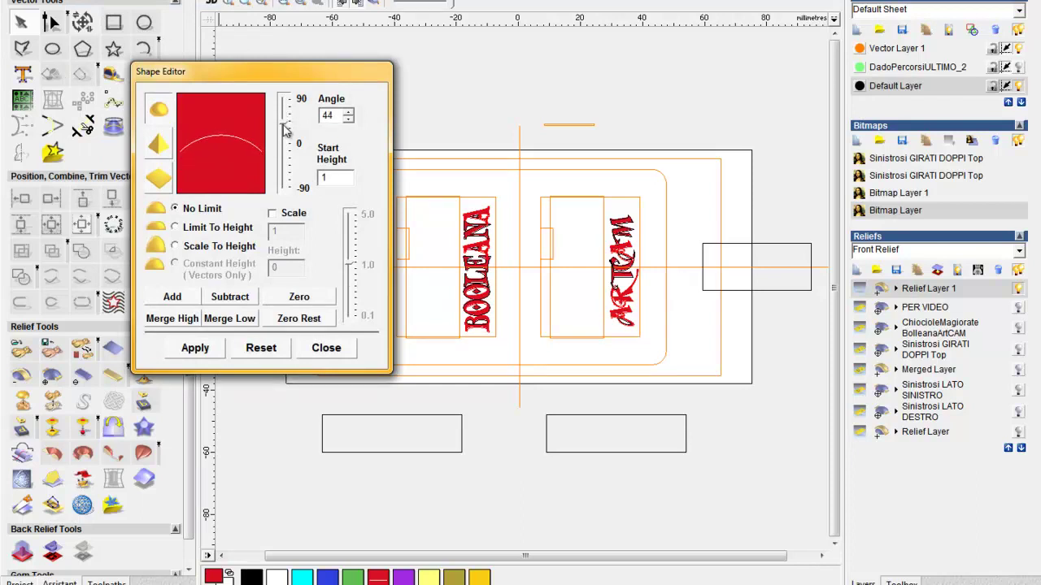
left_click(190, 301)
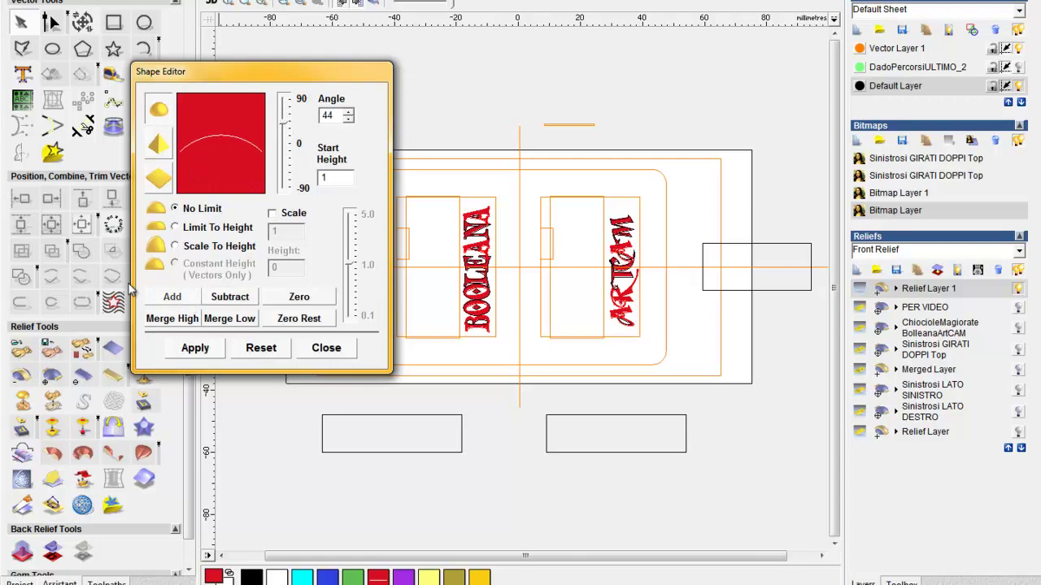
left_click(217, 3)
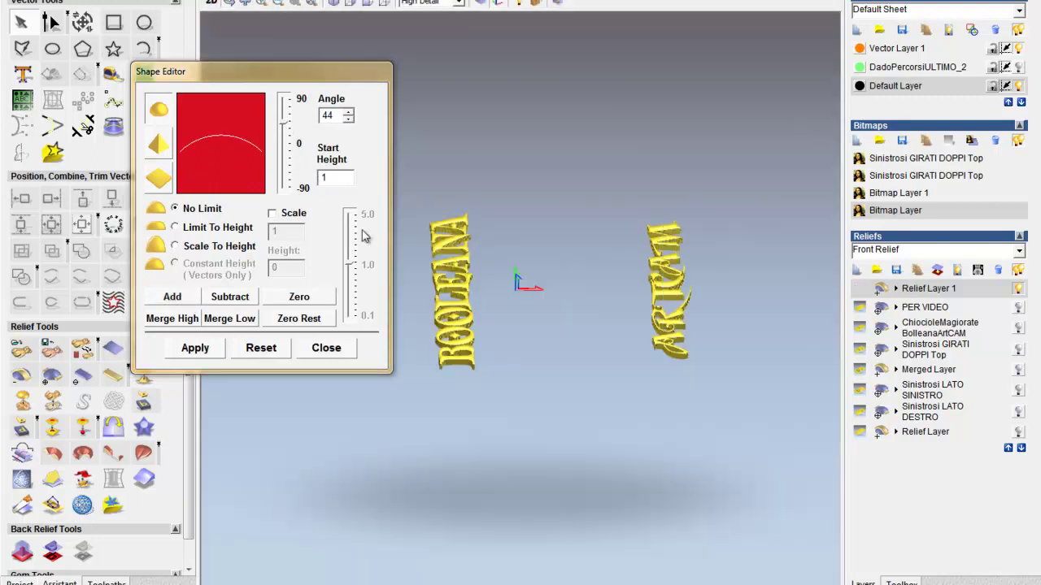
Close the Shape Editor, rename the mesh assembly, and attempt triangulation, dismissing the memory error.
left_click(328, 348)
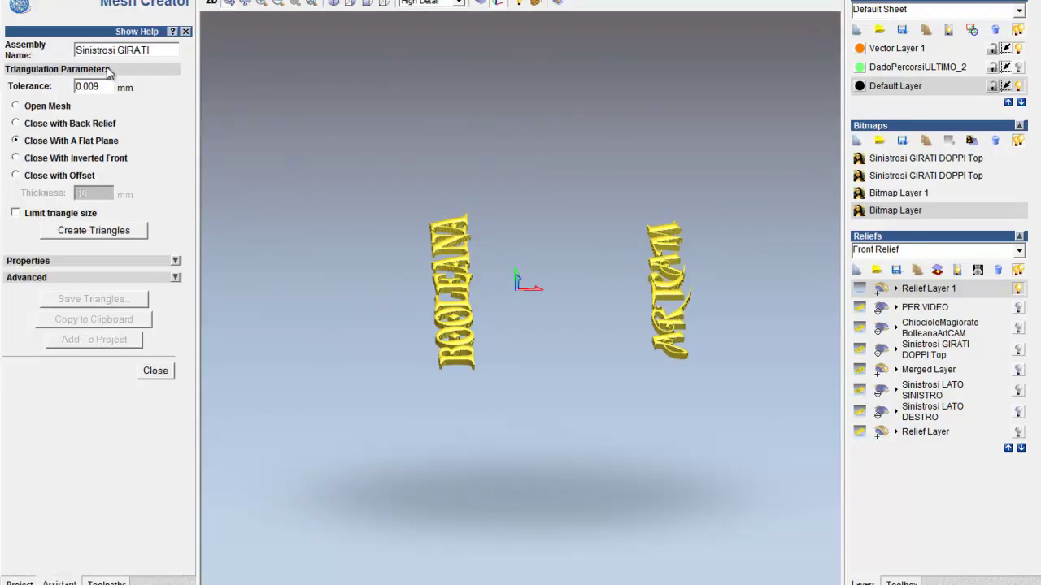
left_click_drag(146, 50, 38, 53)
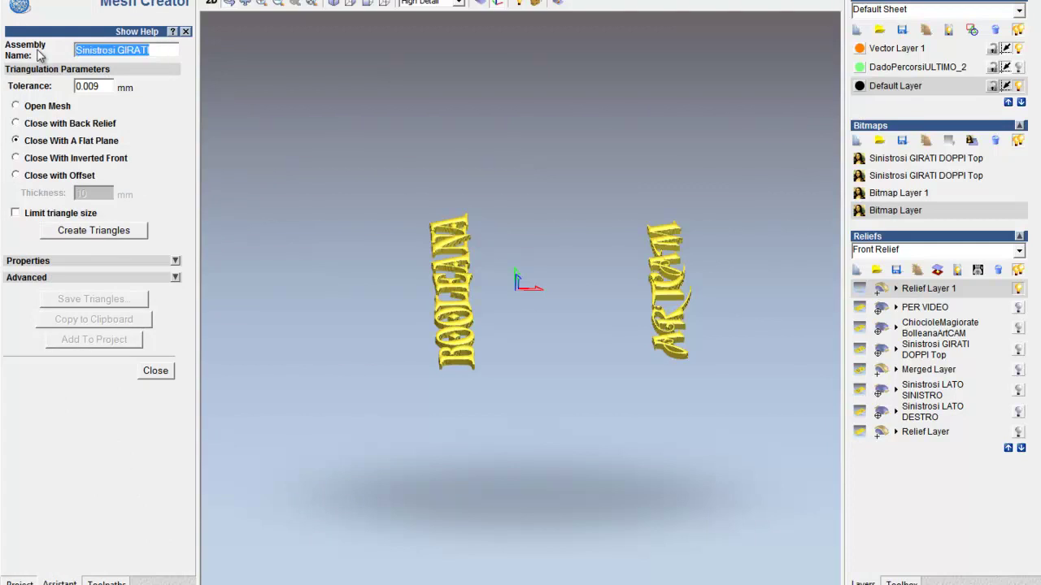
type("scritta")
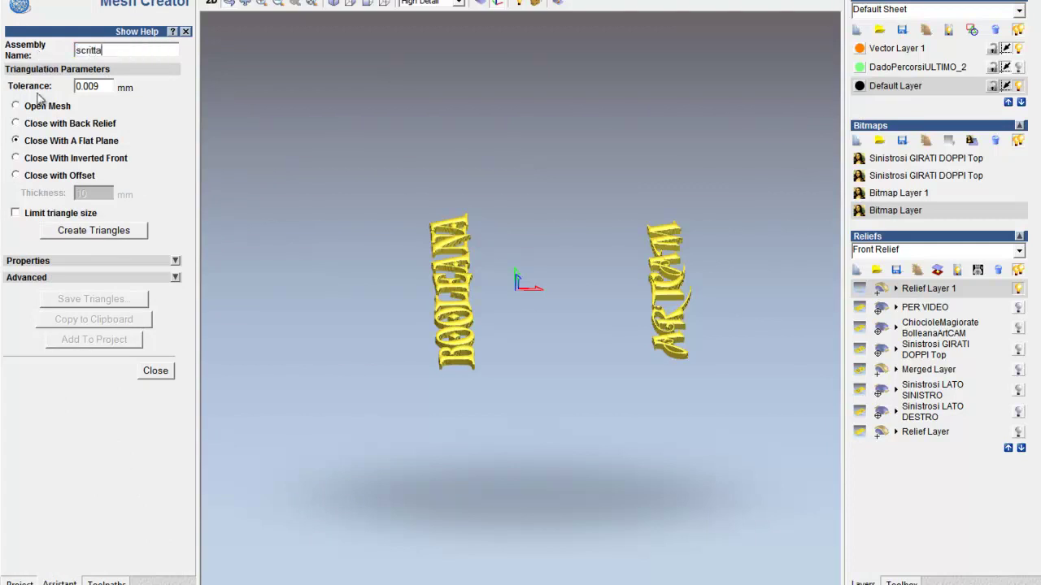
left_click(104, 232)
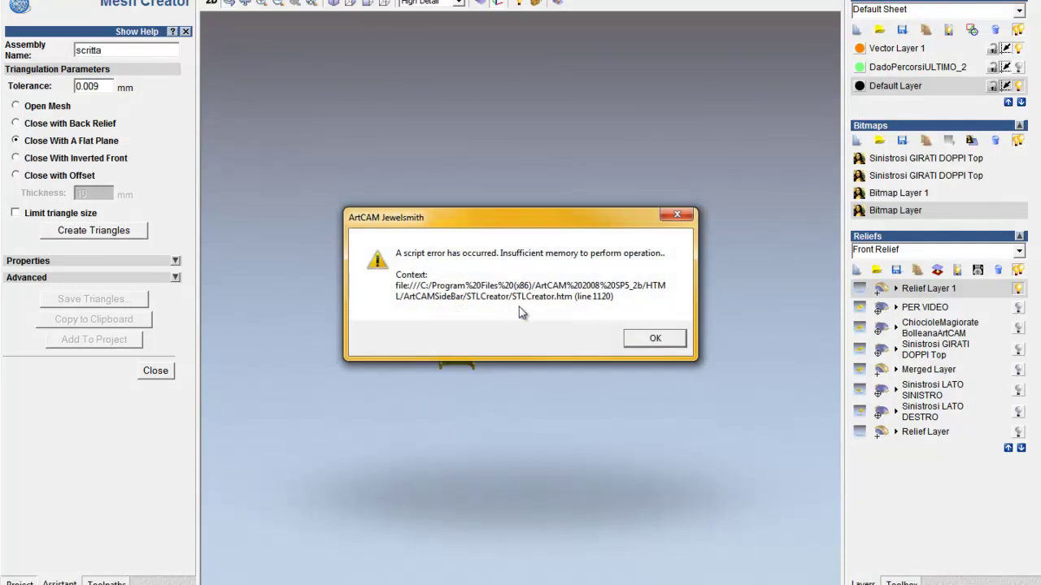
left_click(655, 339)
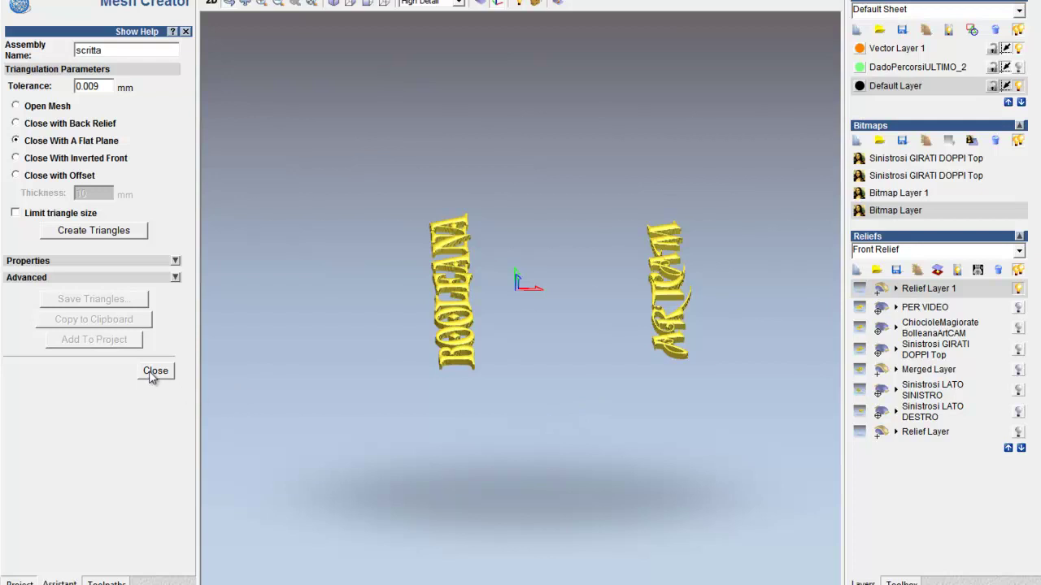
Retry mesh generation with flat-plane closure, dismiss the out-of-memory error, and toggle the Mesh Creator help.
mouse_move(564, 377)
left_mouse_down()
mouse_move(557, 175)
mouse_move(568, 370)
left_mouse_up()
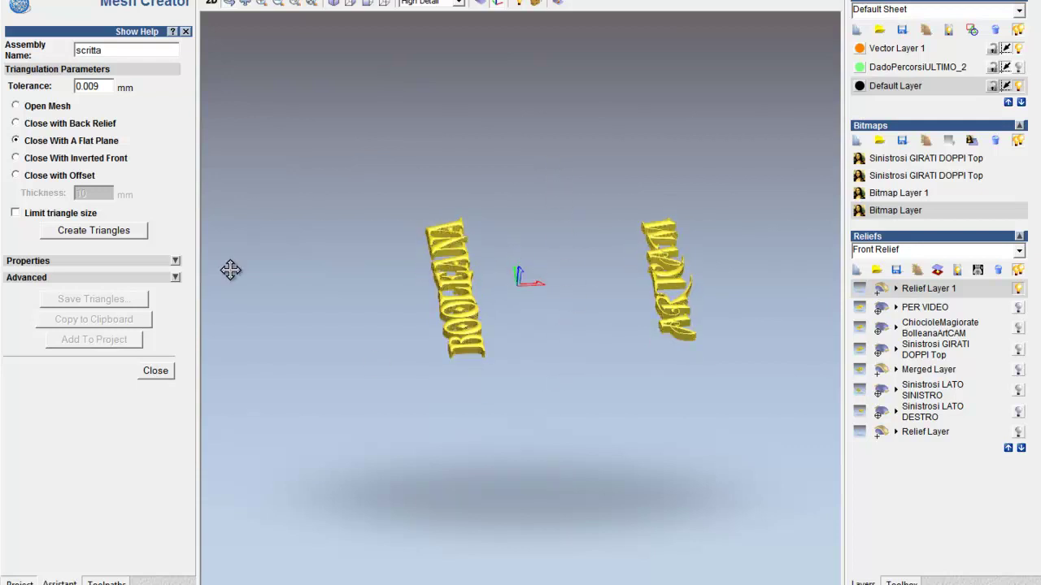
left_click(17, 141)
left_click(107, 231)
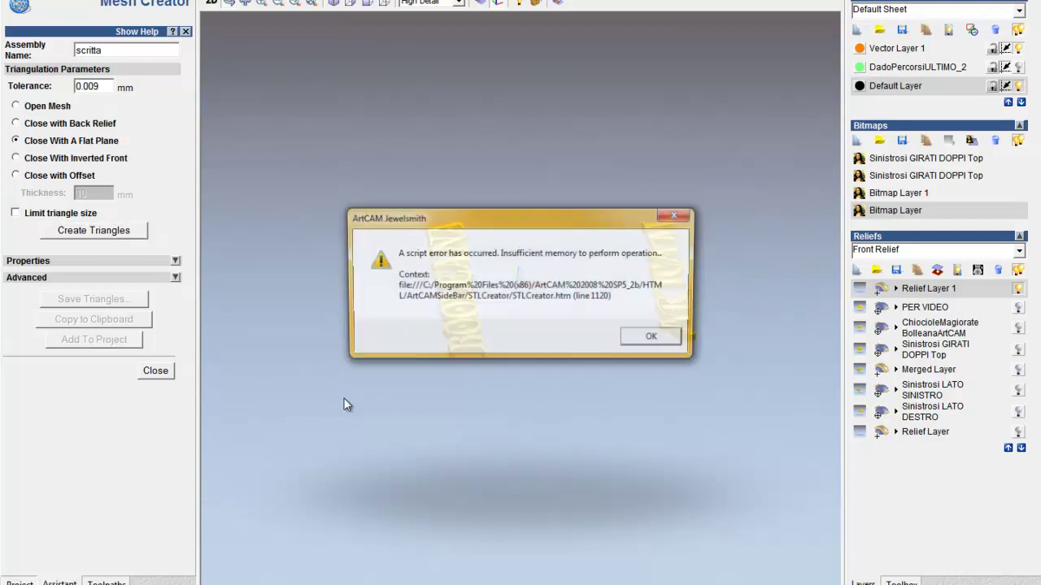
left_click(655, 339)
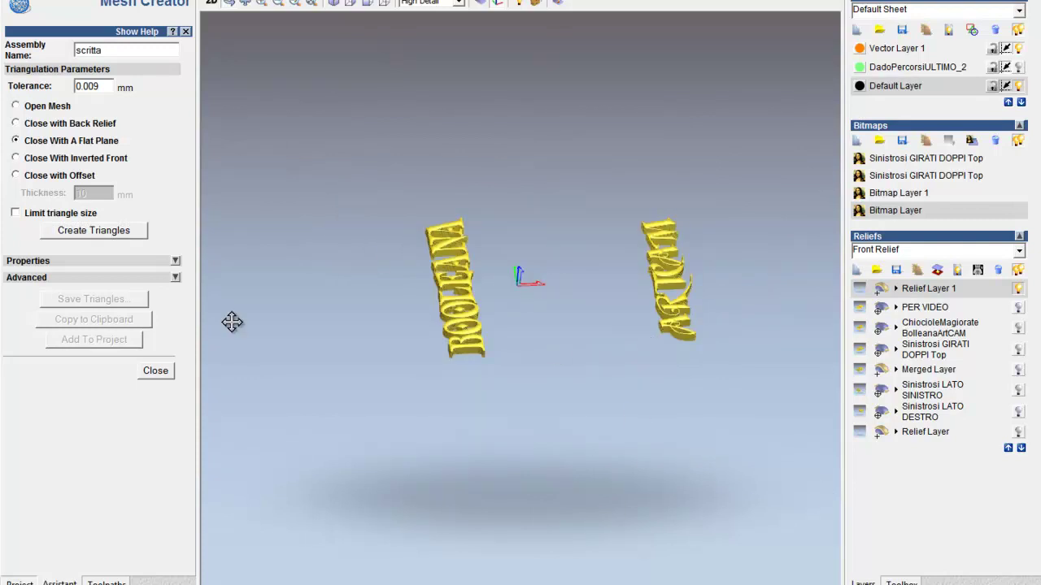
left_click(192, 34)
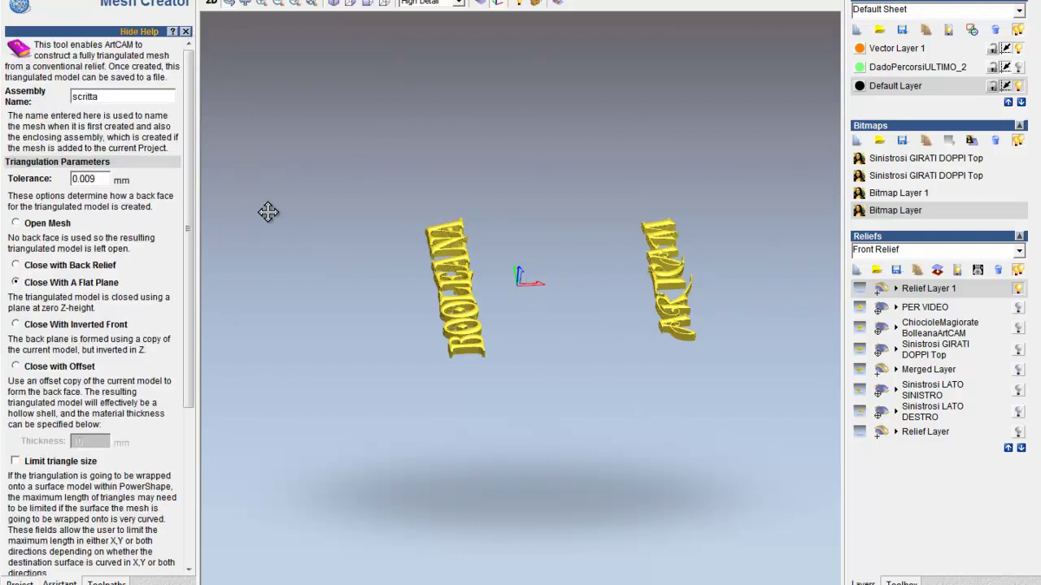
left_click(173, 33)
Close Mesh Creator, make PER VIDEO and Relief Layer 1 visible, then stop drawing the relief in 3D.
left_click(186, 32)
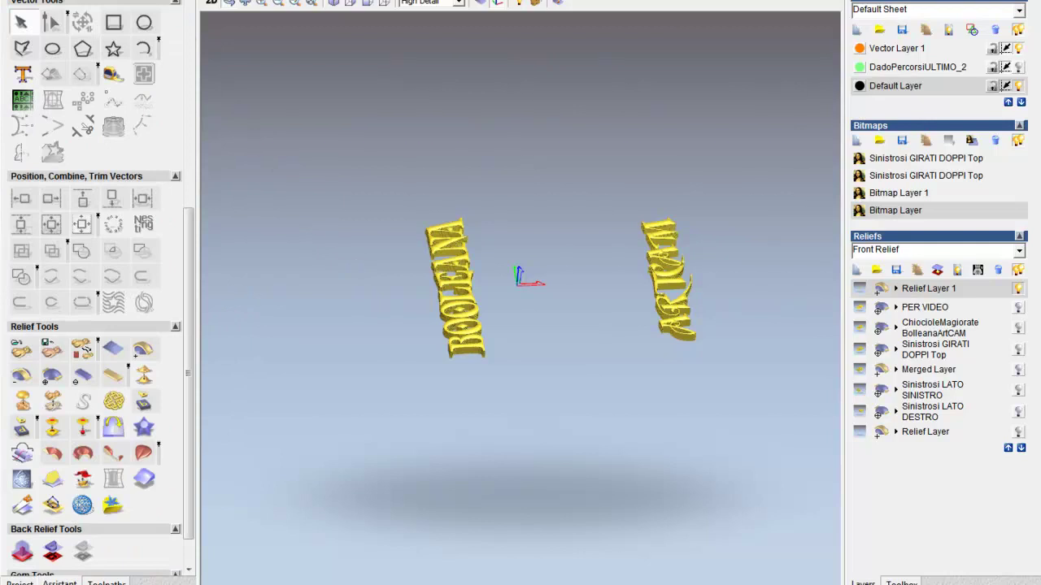
left_click(1017, 307)
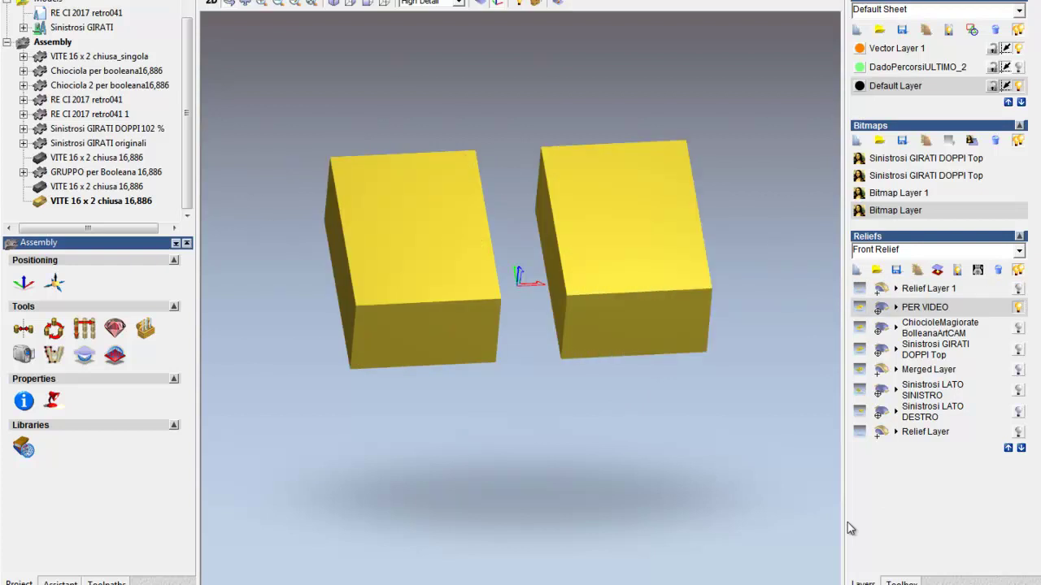
left_click(908, 291)
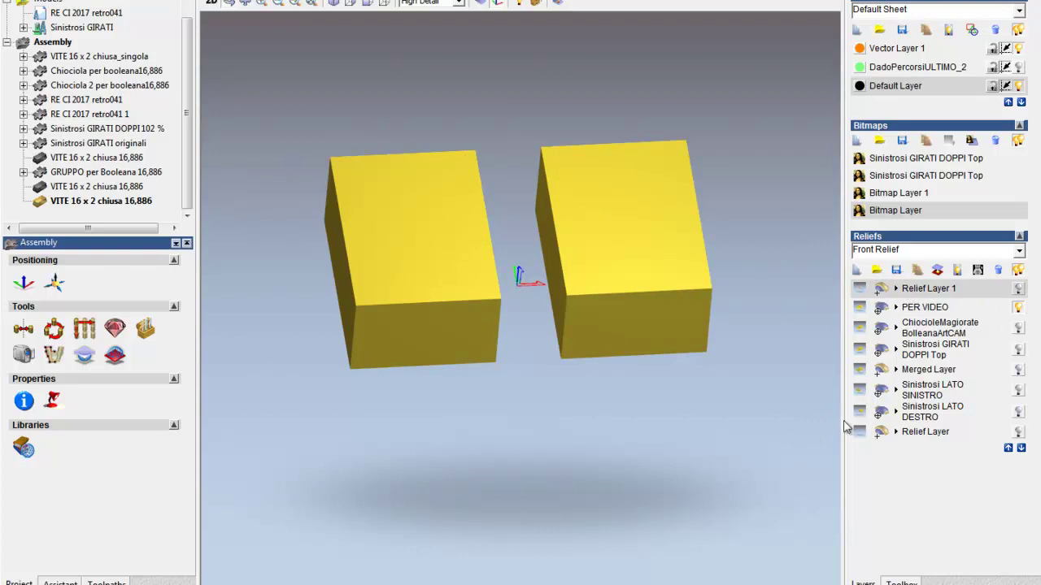
left_click(1018, 288)
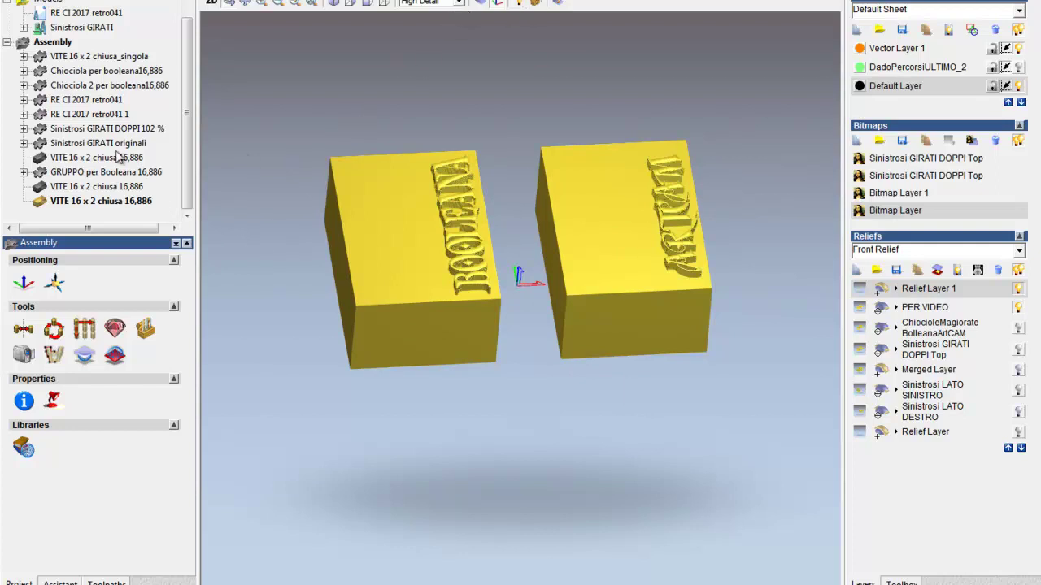
left_click(538, 9)
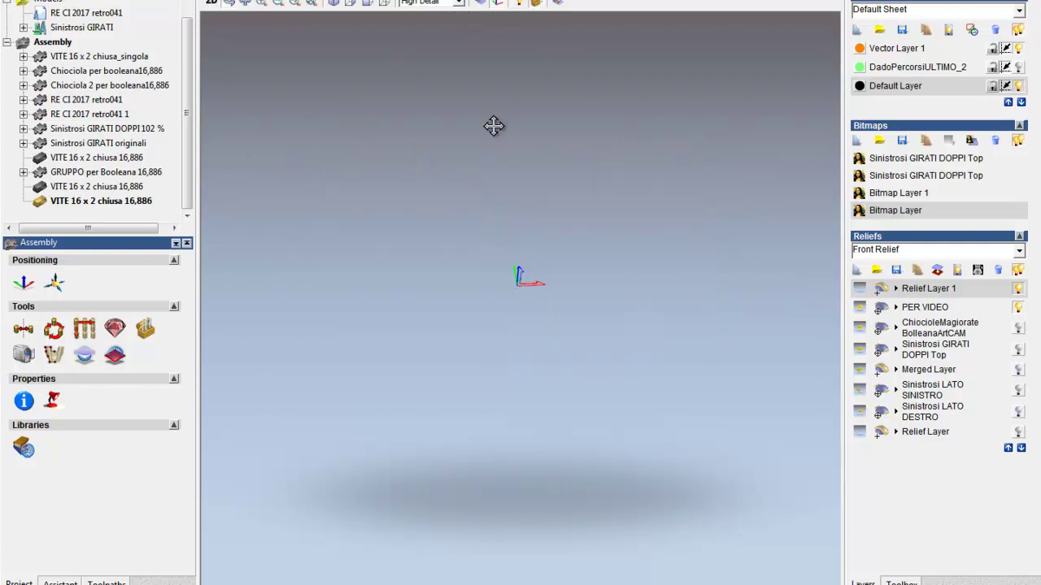
Select the Assembly and show the second VITE screw model, then open Objects To Draw.
right_click(48, 45)
left_click(81, 57)
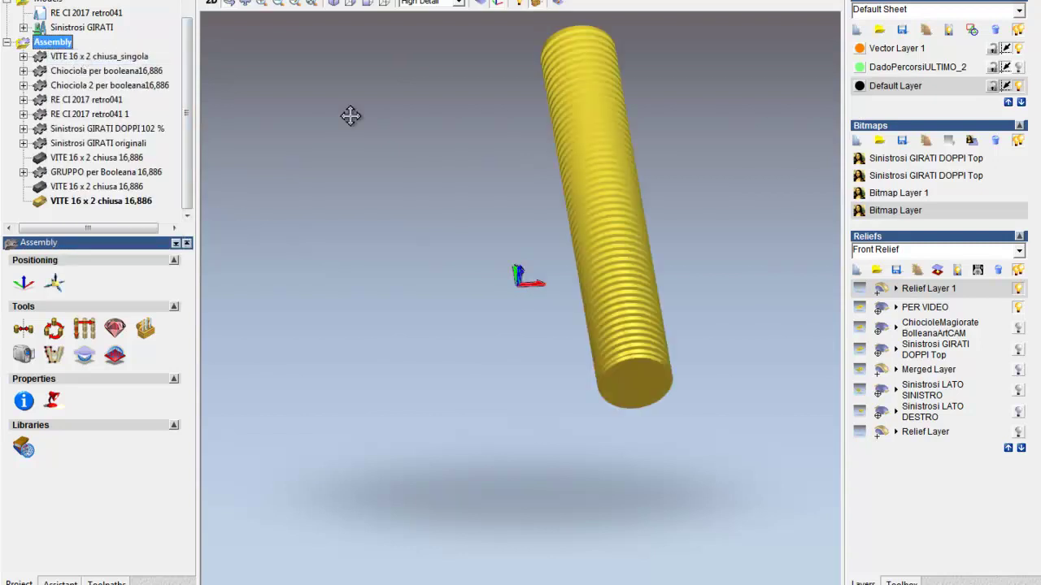
right_click(73, 190)
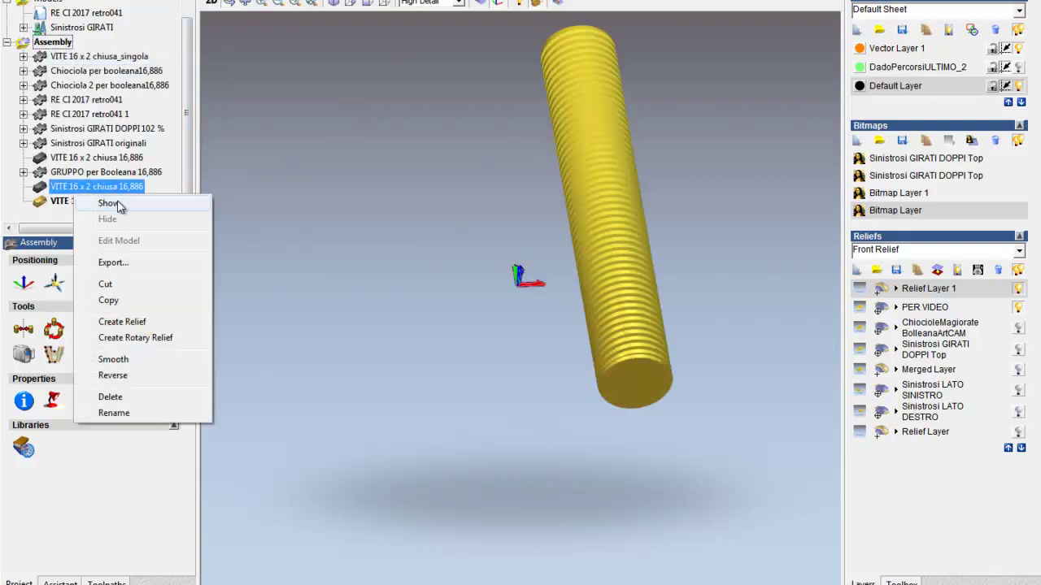
left_click(108, 203)
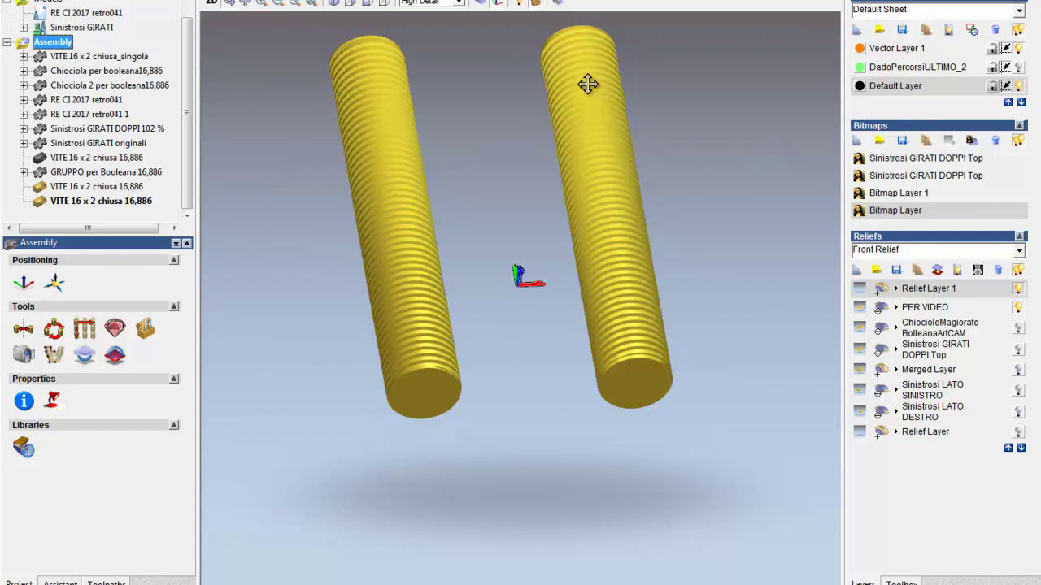
left_click(520, 4)
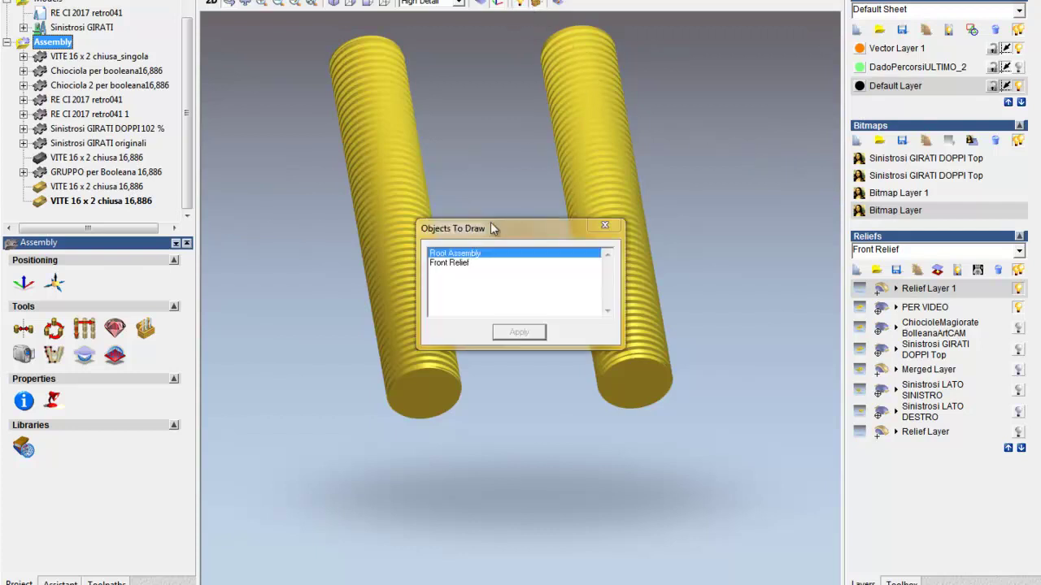
Draw the Front Relief together with the assembly, then orbit toward the screws' ends.
left_click(469, 264)
left_click(525, 332)
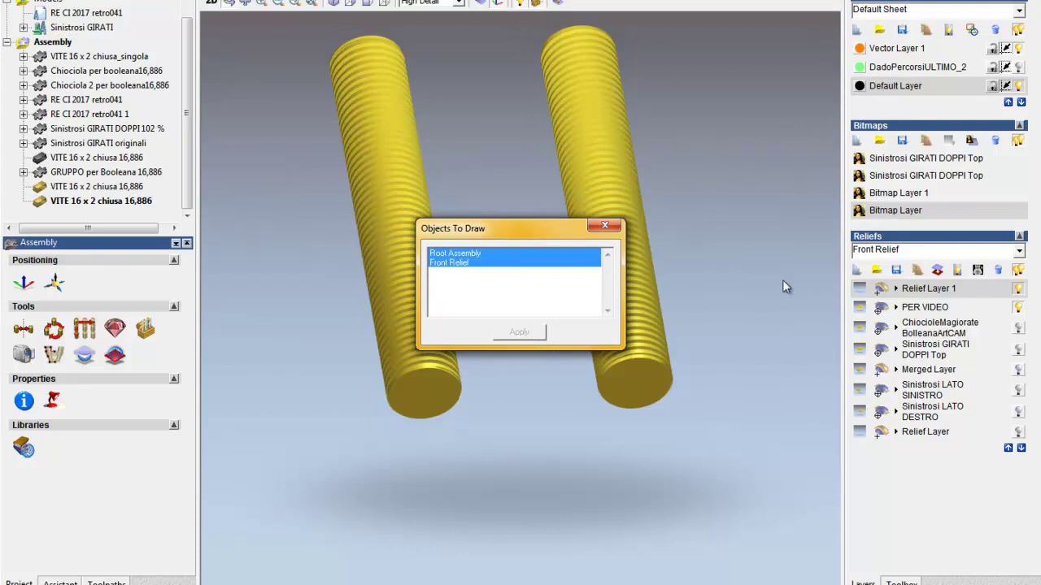
left_click(604, 226)
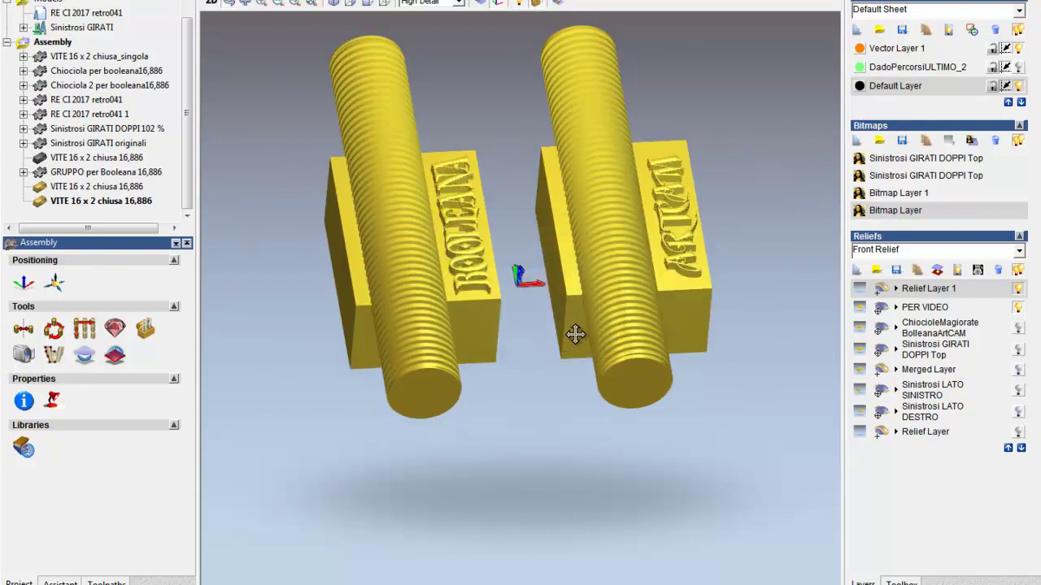
mouse_move(592, 469)
left_mouse_down()
mouse_move(611, 255)
mouse_move(625, 293)
mouse_move(620, 320)
mouse_move(600, 316)
mouse_move(588, 283)
mouse_move(585, 296)
mouse_move(618, 225)
mouse_move(613, 212)
left_mouse_up()
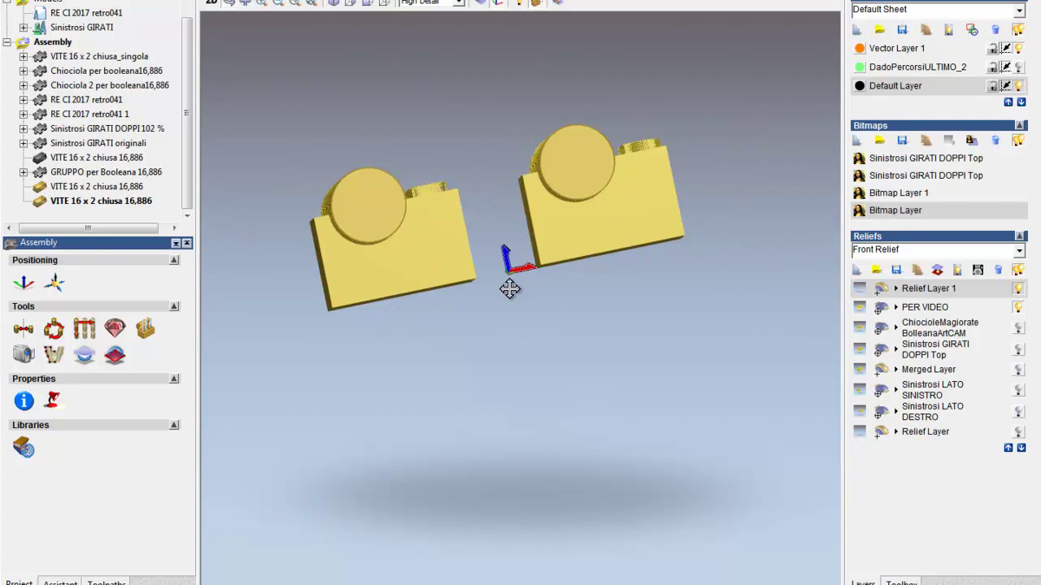
Orbit to look along the screws, box-zoom twice onto the origin, then zoom out to frame both blocks.
mouse_move(469, 318)
left_mouse_down()
mouse_move(679, 338)
mouse_move(662, 311)
left_mouse_up()
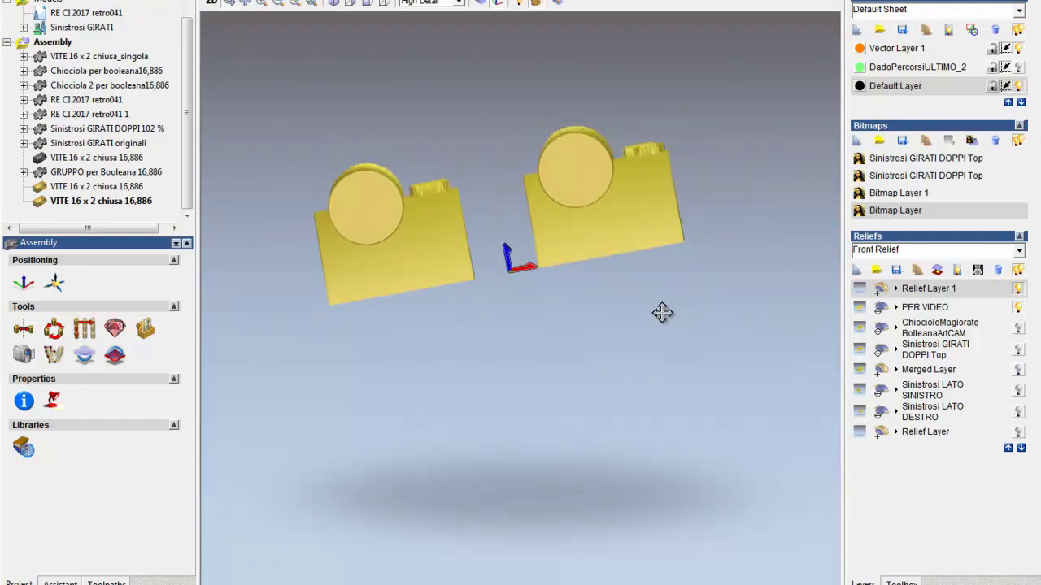
left_click(261, 4)
left_click_drag(532, 259, 577, 274)
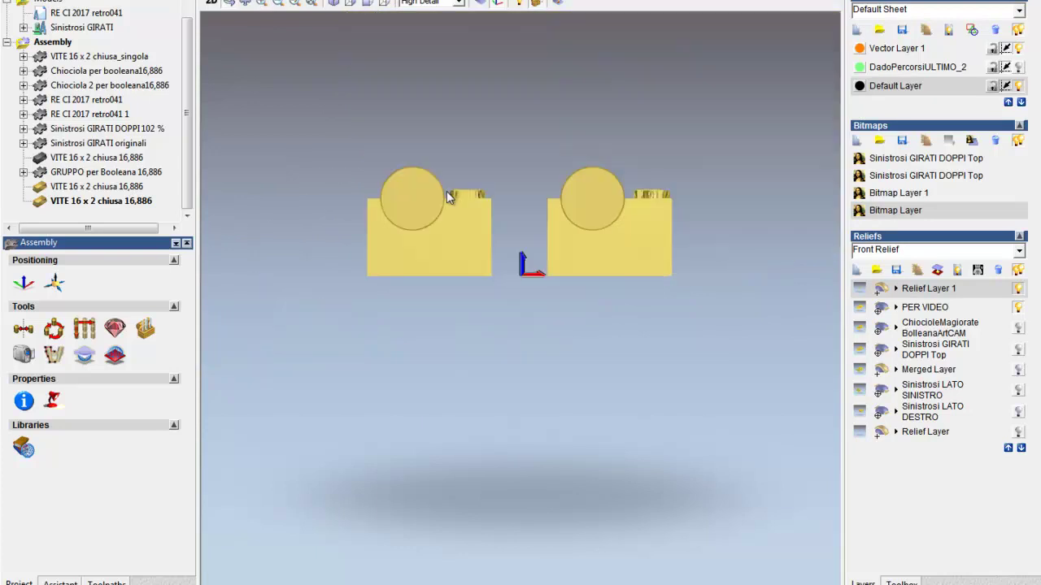
left_click(261, 3)
mouse_move(538, 269)
left_mouse_down()
mouse_move(560, 293)
mouse_move(562, 282)
left_mouse_up()
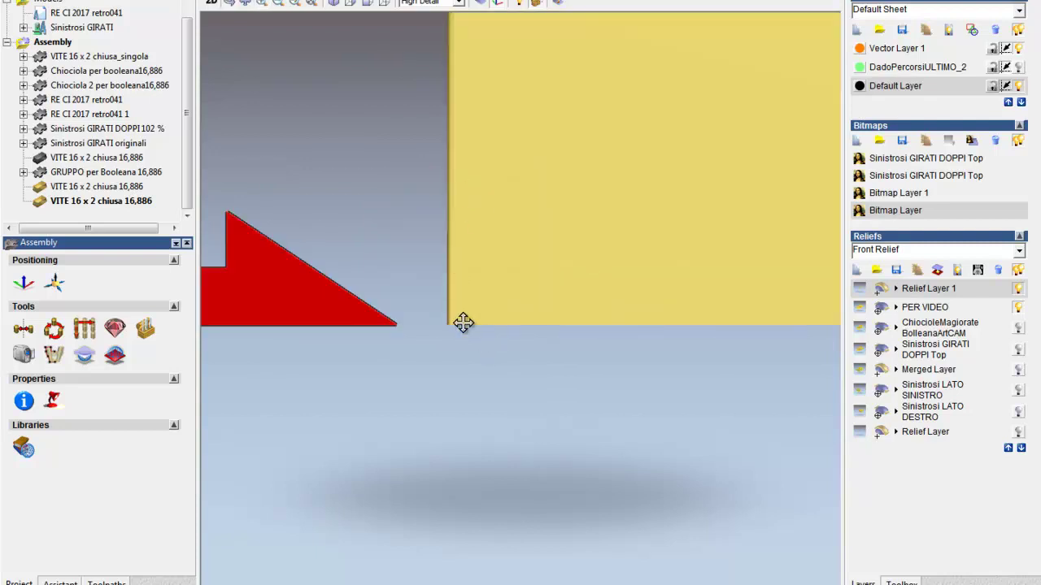
scroll(370, 82, "down", 2)
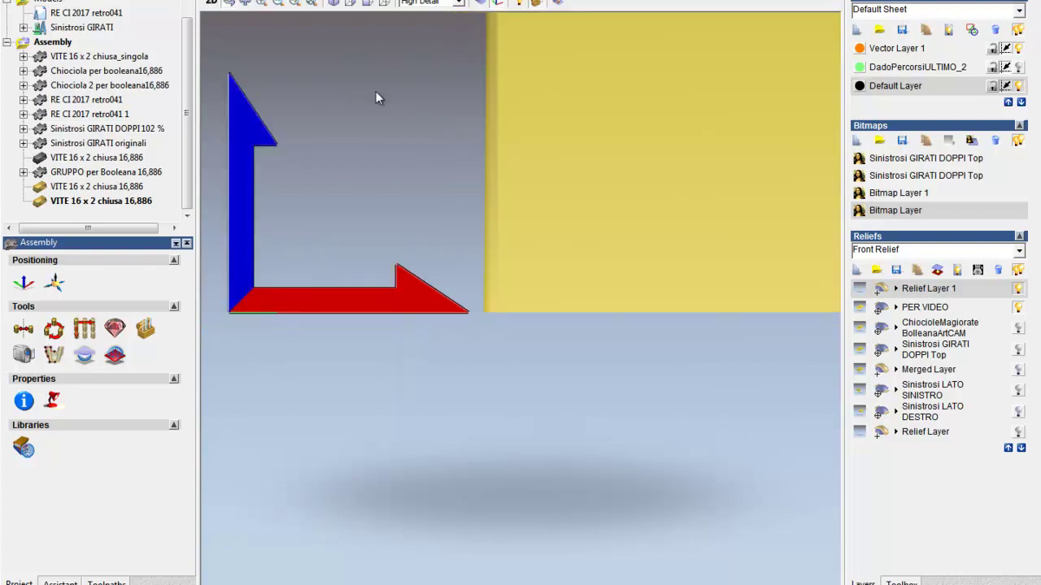
scroll(375, 97, "down", 3)
scroll(378, 93, "down", 2)
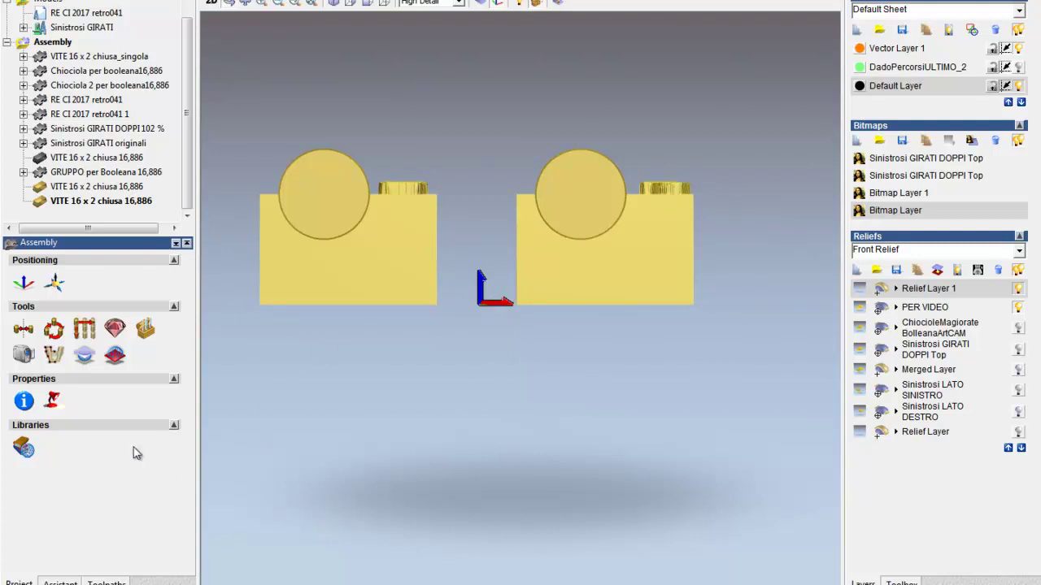
Set the world centre for Root Assembly in Nudge's advanced options, then orbit to see screws through the blocks.
left_click(24, 283)
left_click(173, 527)
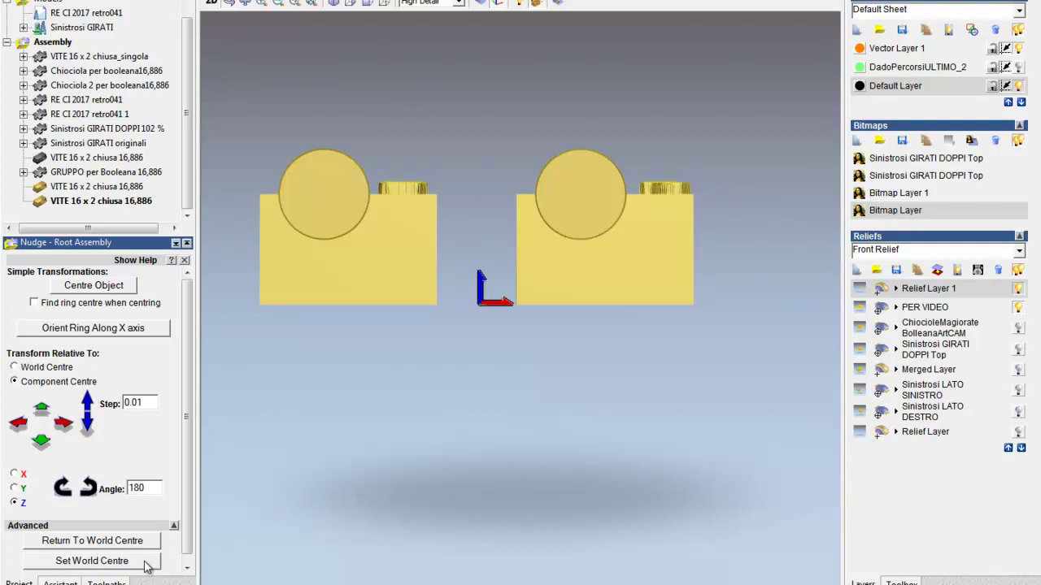
left_click(122, 561)
left_click(185, 260)
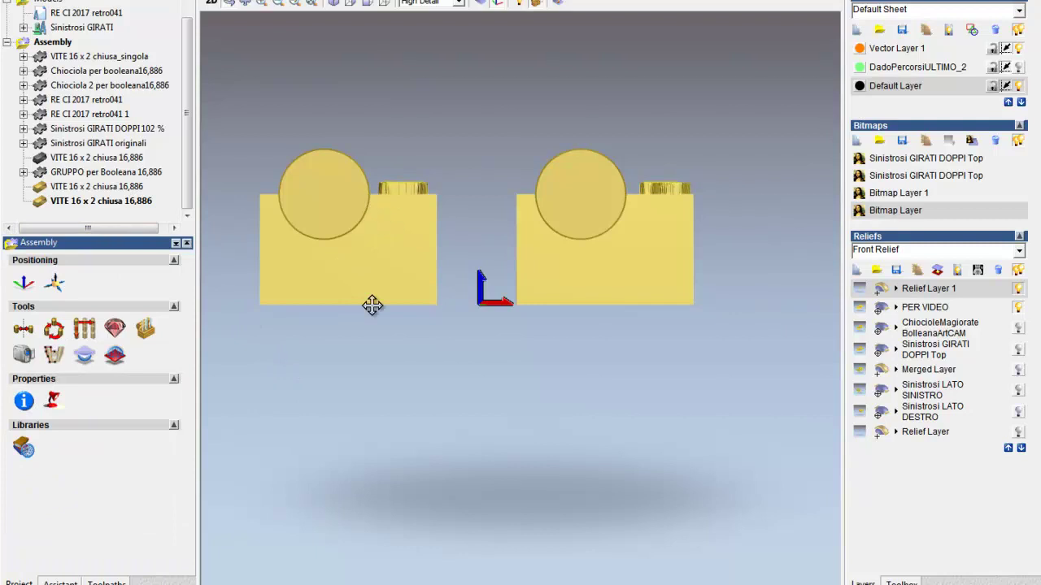
mouse_move(493, 209)
left_mouse_down()
mouse_move(494, 438)
mouse_move(634, 188)
left_mouse_up()
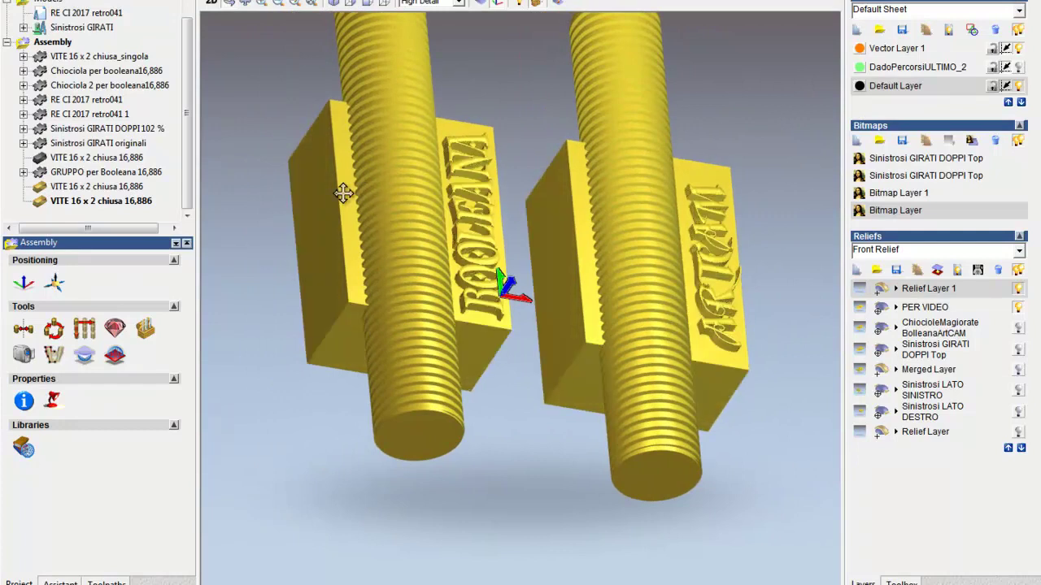
In 2D view, show the shaded ChiocioleMagiorate BolleanaArtCAM relief and zoom to the left block's edge.
left_click(210, 3)
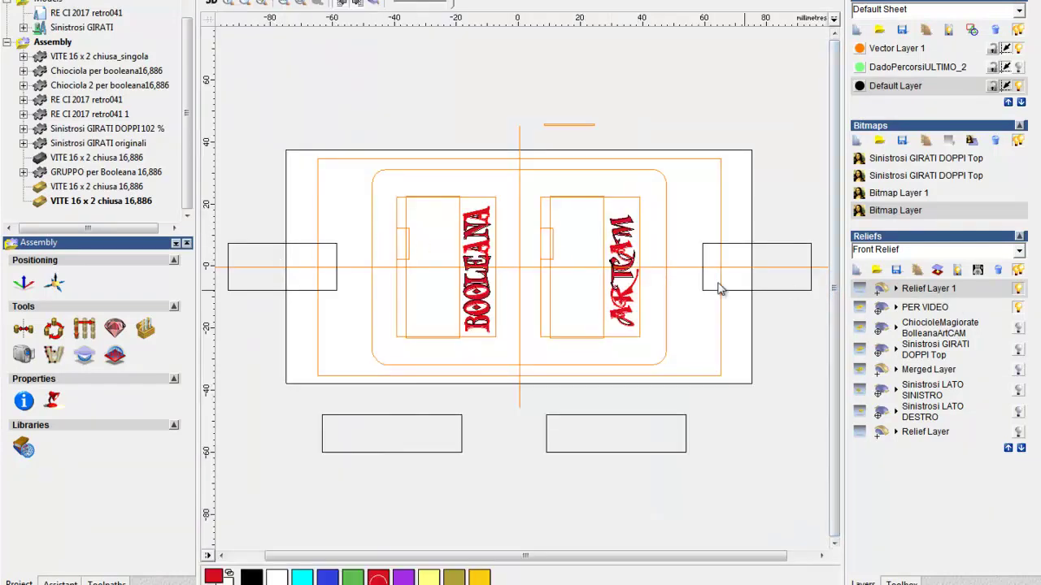
left_click(1010, 335)
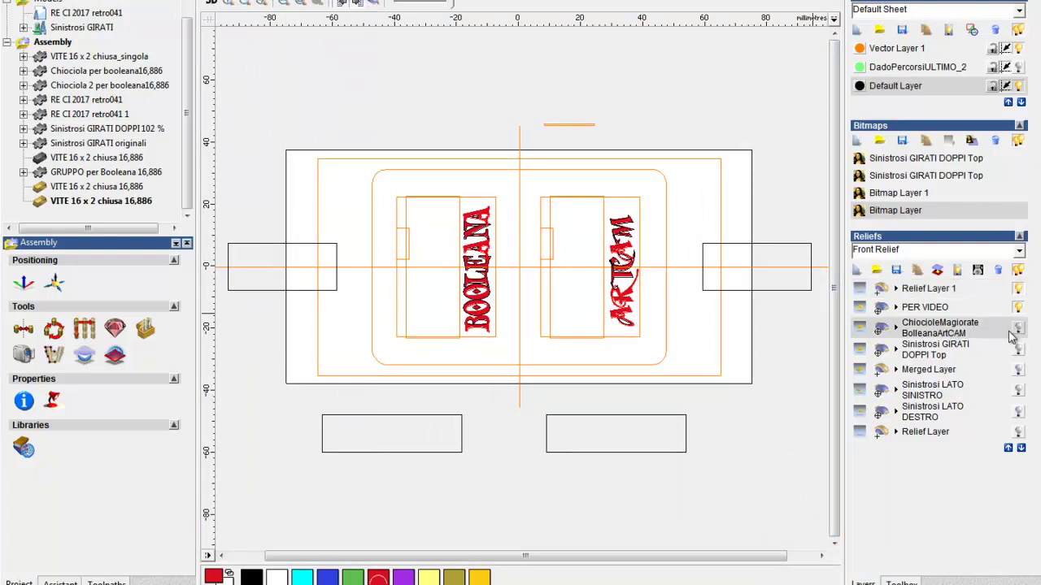
left_click(1018, 327)
left_click(391, 5)
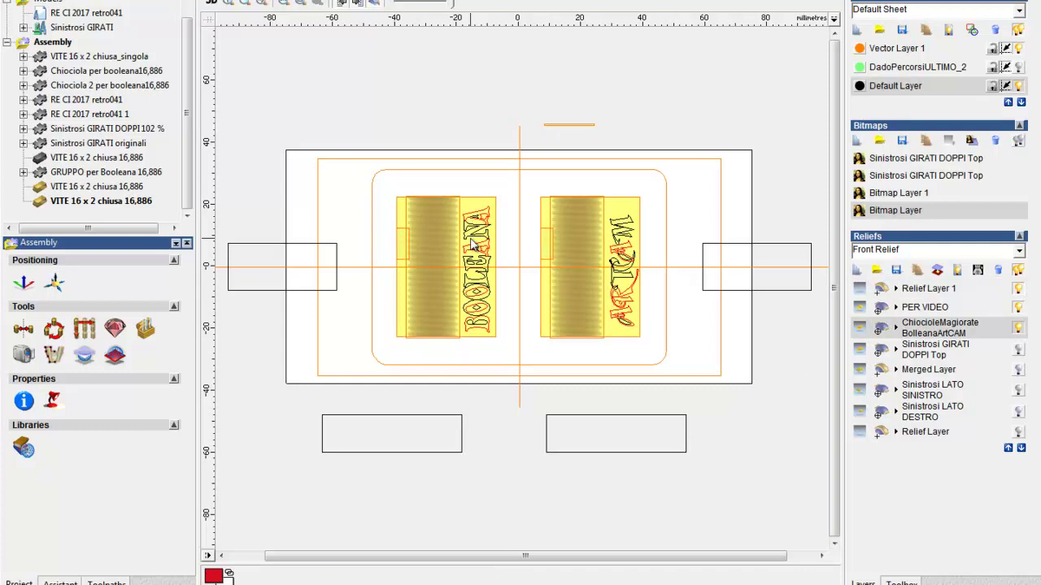
scroll(432, 252, "up", 3)
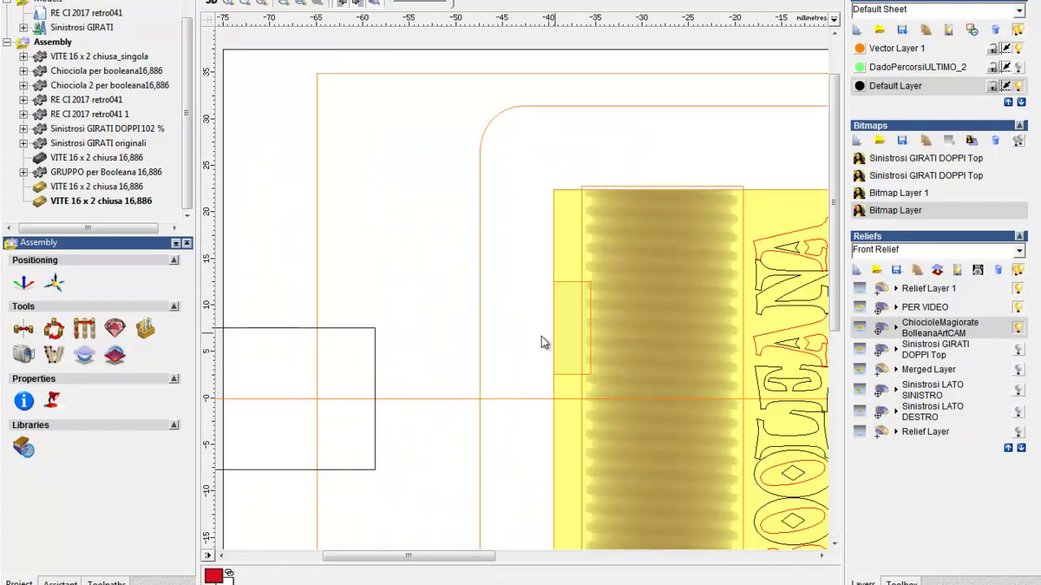
left_click_drag(421, 556, 482, 557)
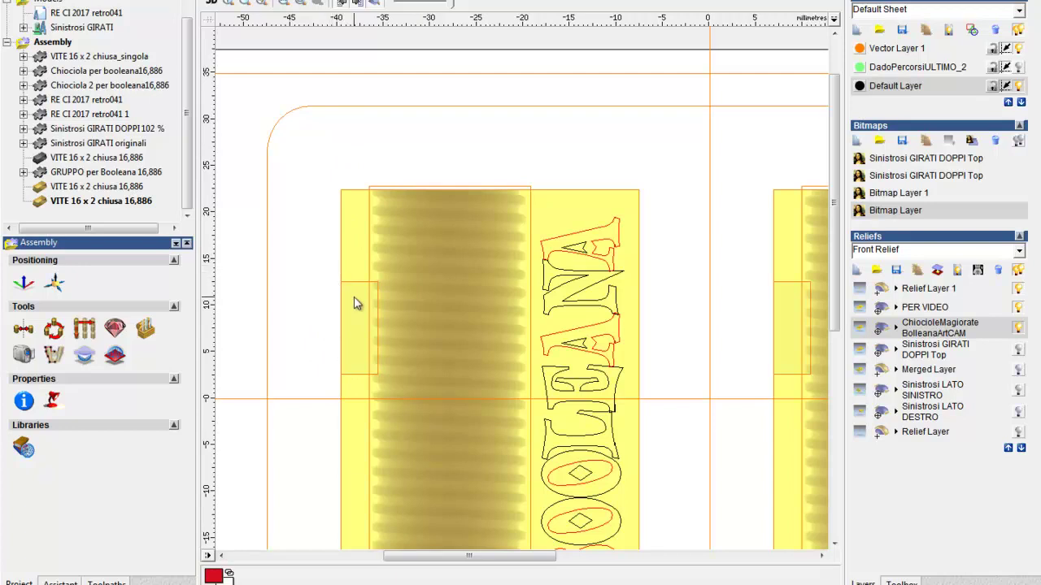
scroll(355, 303, "up", 3)
left_click_drag(403, 558, 439, 565)
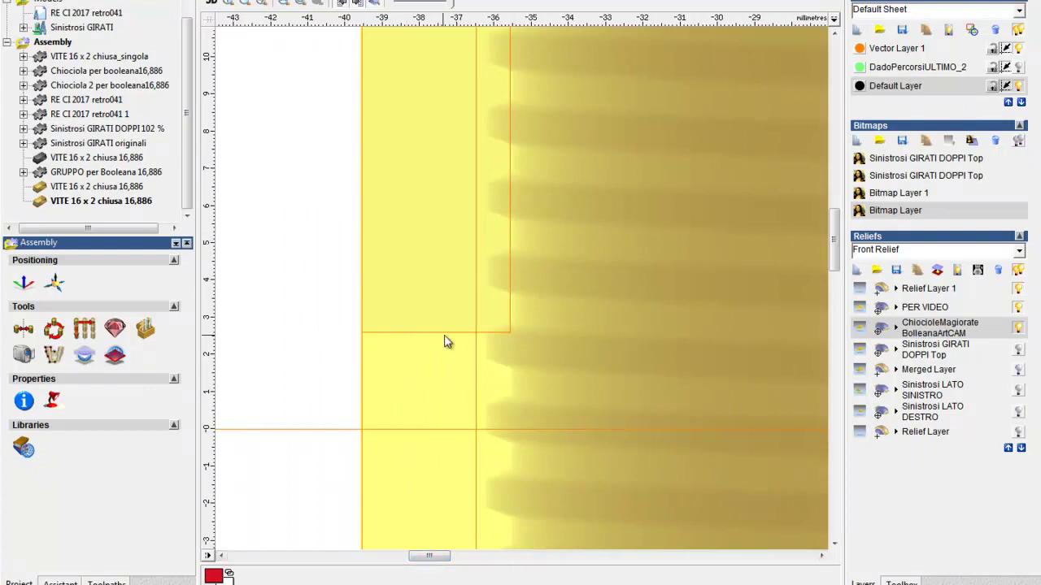
Select the small rectangle at the block edge, hide shading, and display the Sinistrosi GIRATI DOPPI Top bitmap.
left_click(453, 333)
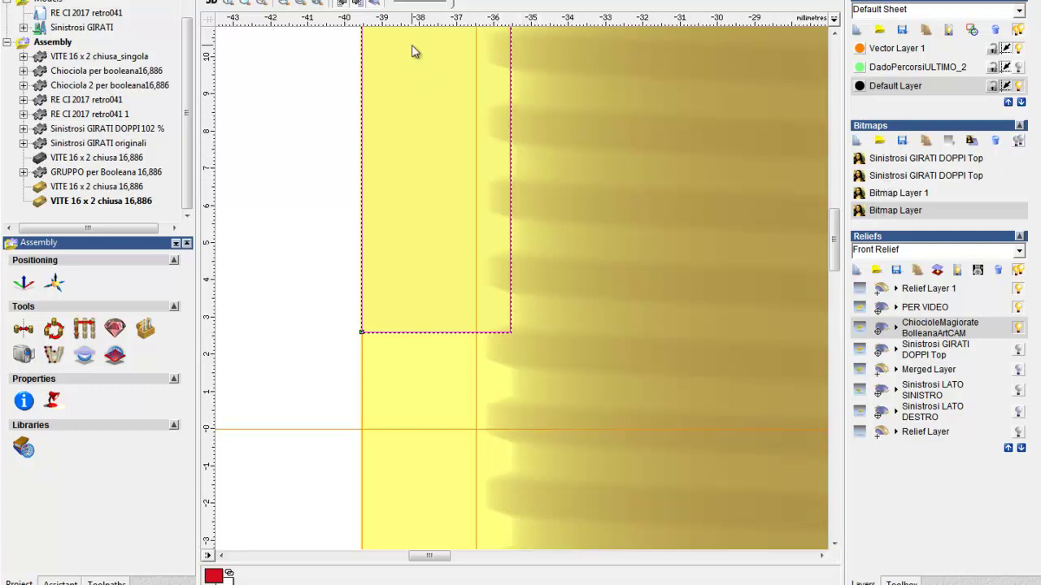
left_click(375, 4)
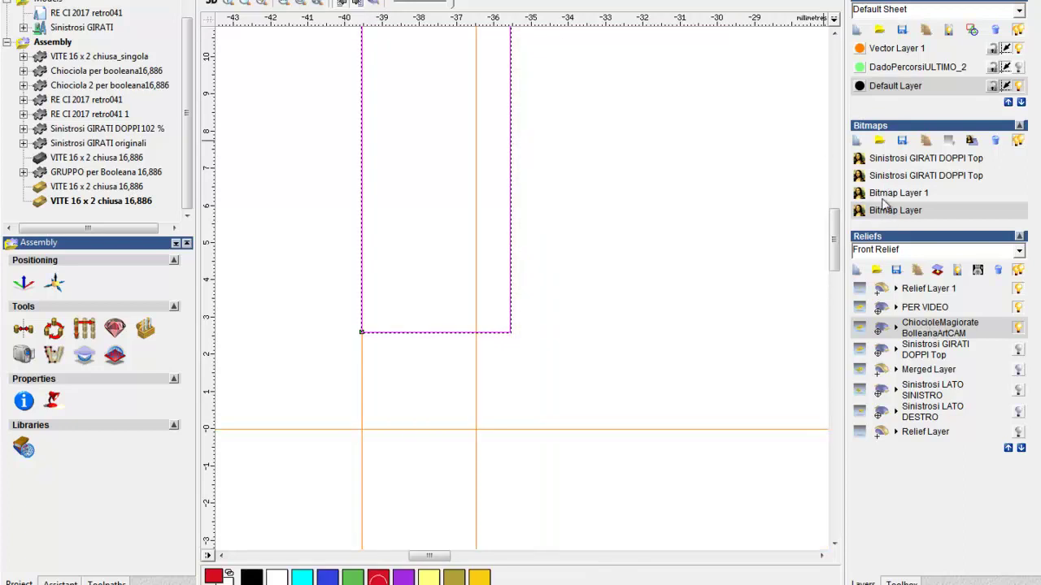
left_click(899, 177)
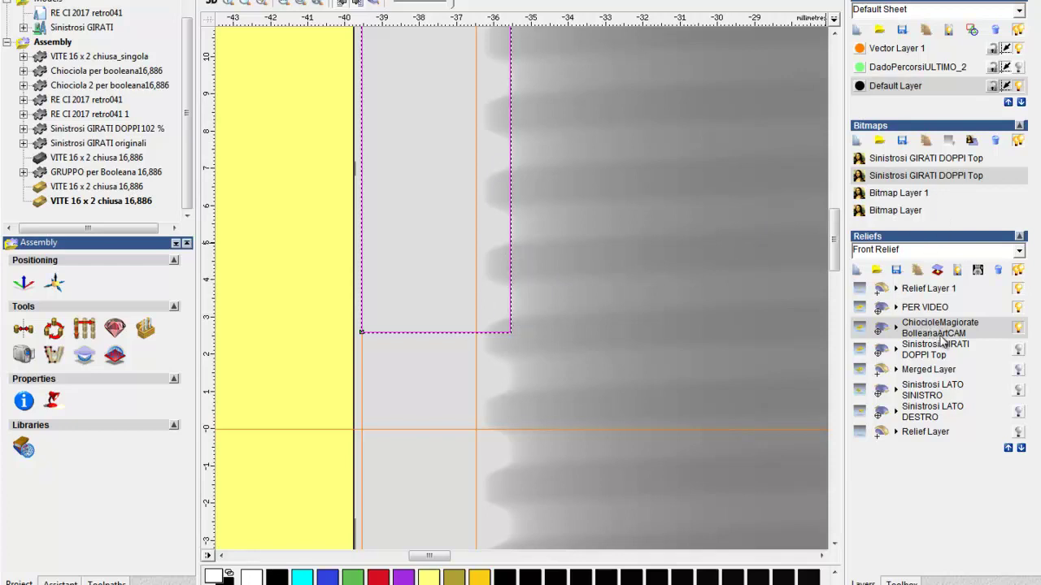
Show the first Sinistrosi GIRATI DOPPI Top bitmap, make a bitmap from the ChiocioleMagiorate relief, and return to 3D.
left_click(913, 162)
left_click(980, 269)
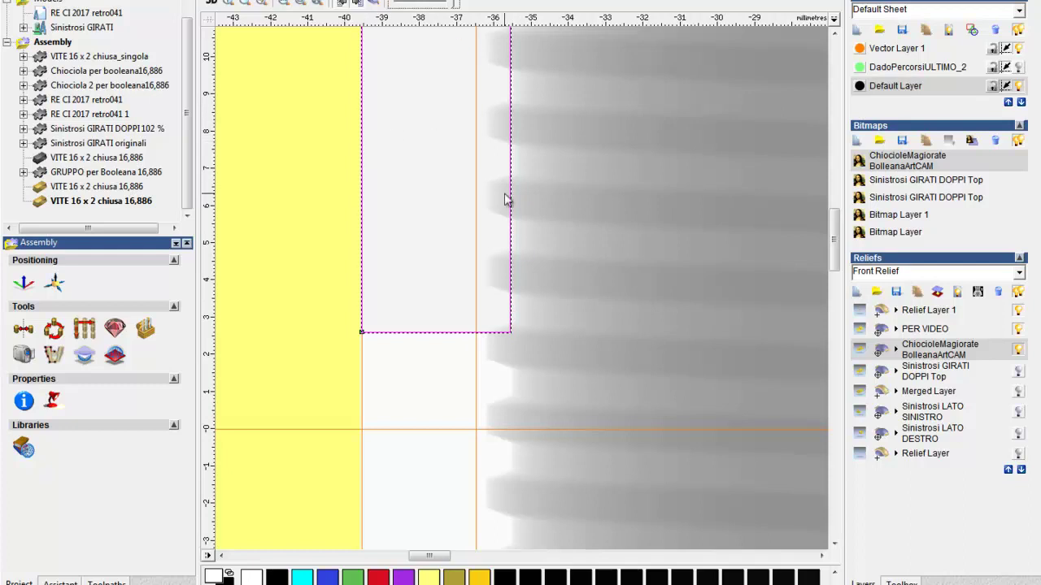
left_click(214, 3)
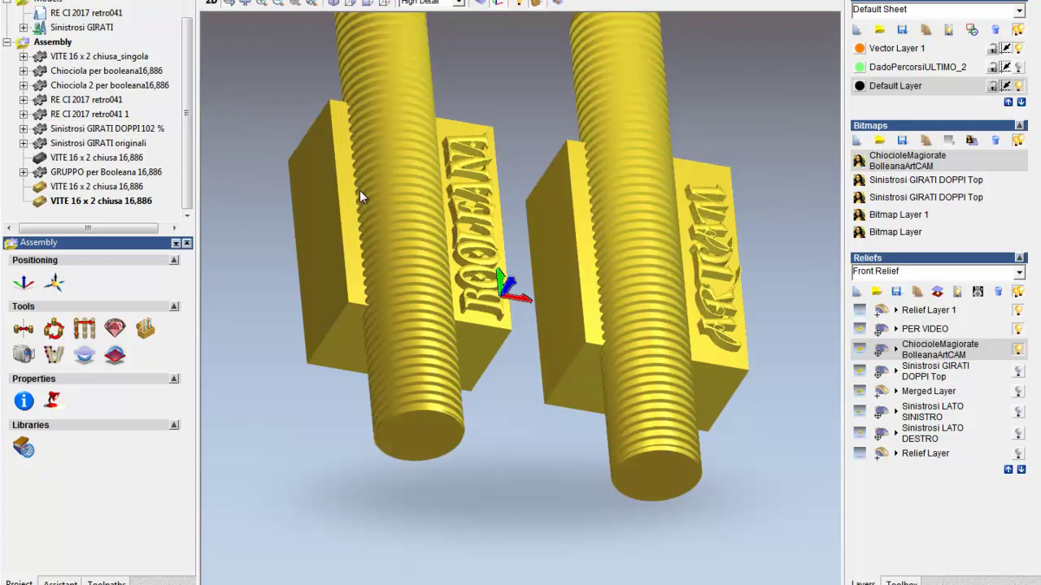
Orbit toward the BOOLEANA lettering and make the GRUPPO per Booleana 16,886 group visible.
mouse_move(393, 195)
left_mouse_down()
mouse_move(379, 225)
mouse_move(353, 228)
left_mouse_up()
left_click_drag(591, 210, 576, 256)
scroll(575, 256, "up", 5)
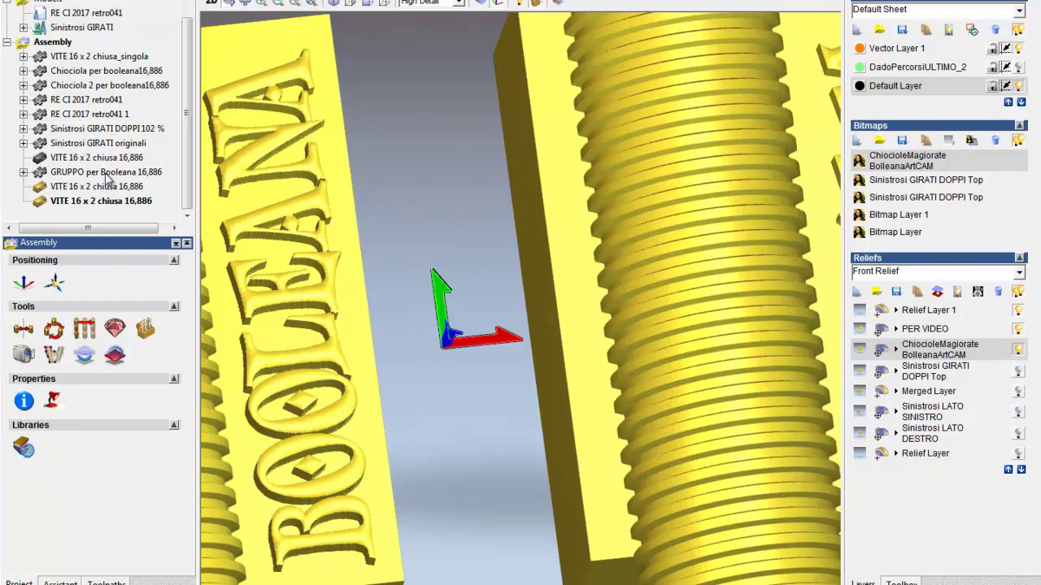
left_click(107, 174)
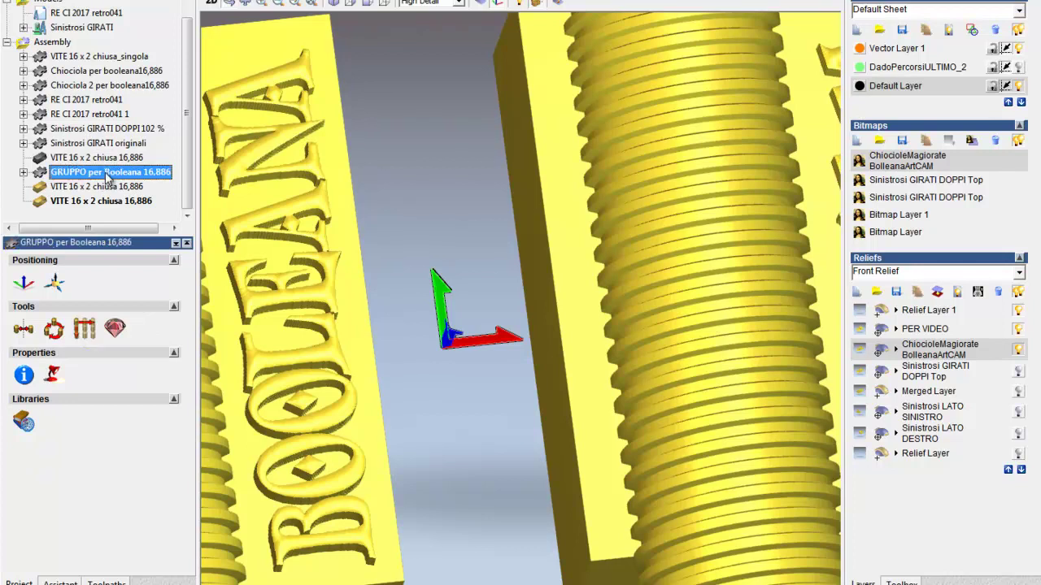
right_click(108, 178)
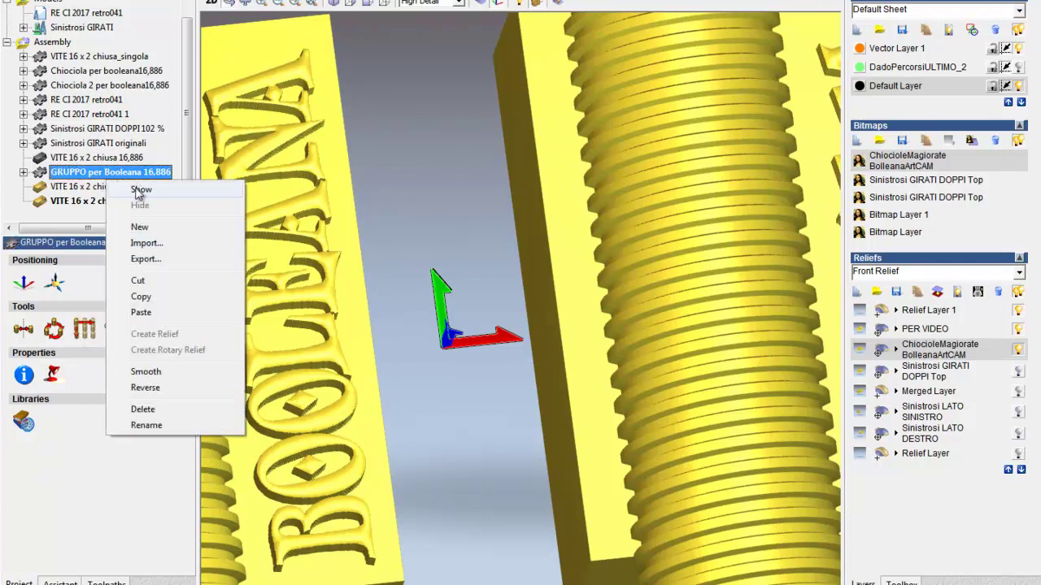
left_click(140, 190)
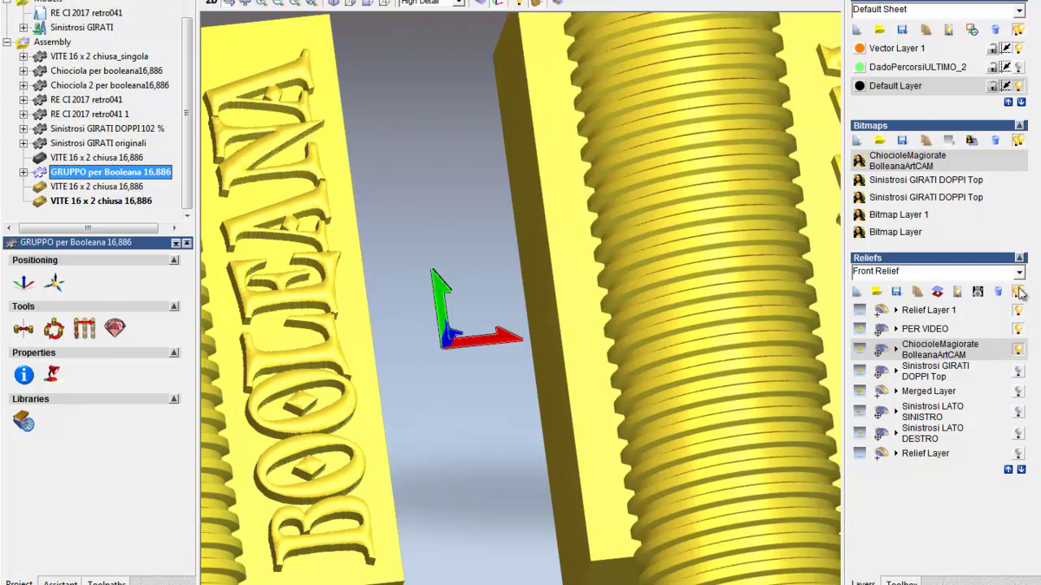
Hide the ChiocioleMagiorate and PER VIDEO reliefs.
left_click(1018, 349)
left_click(1019, 327)
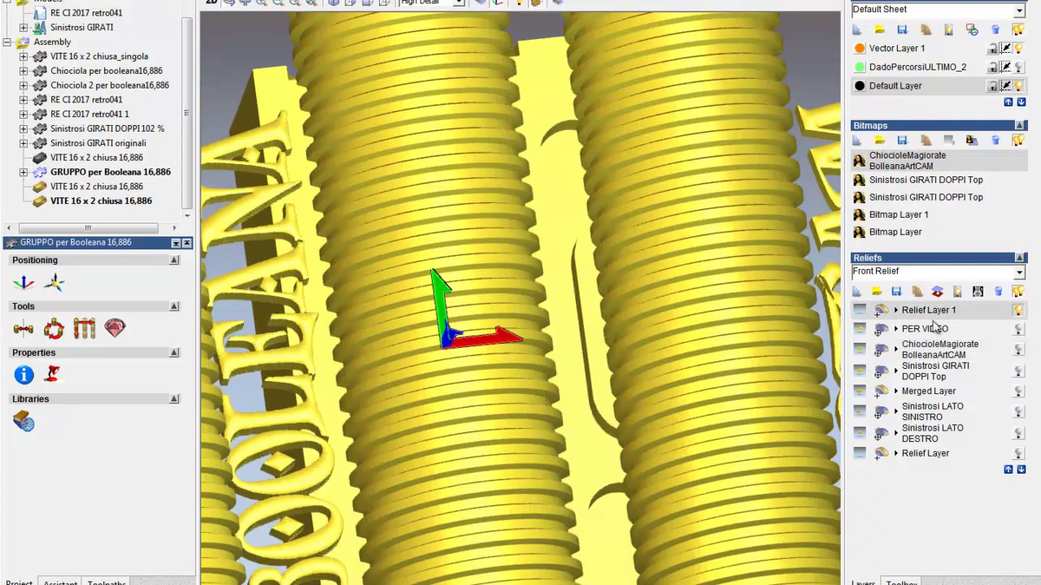
left_click(936, 329)
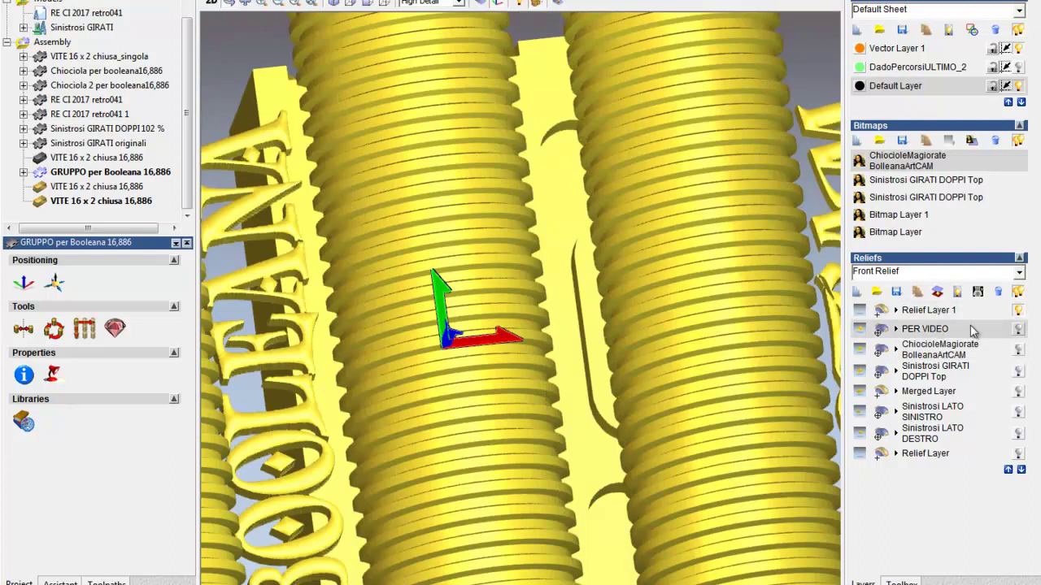
left_click(1018, 330)
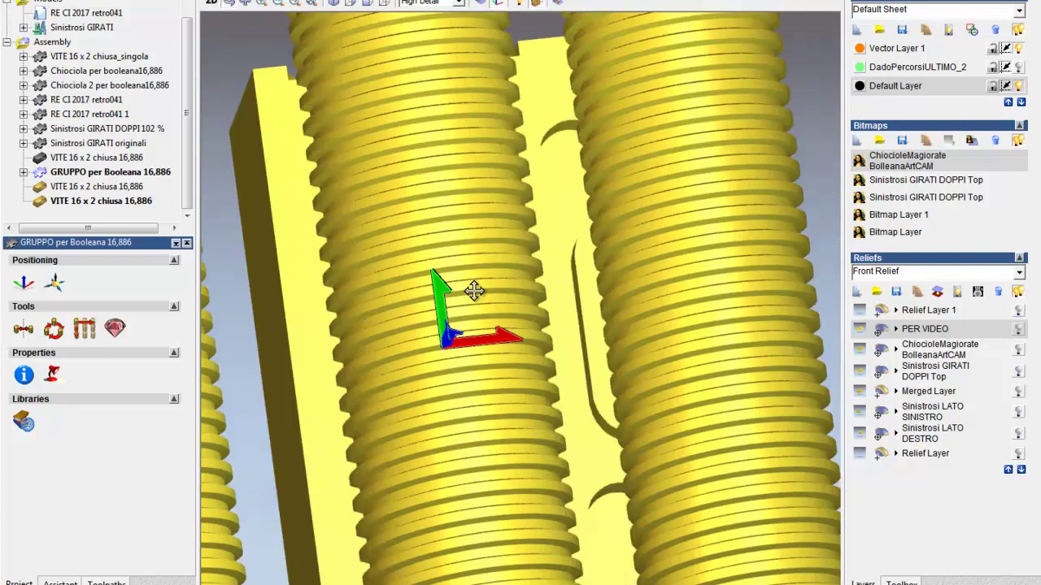
scroll(488, 284, "down", 5)
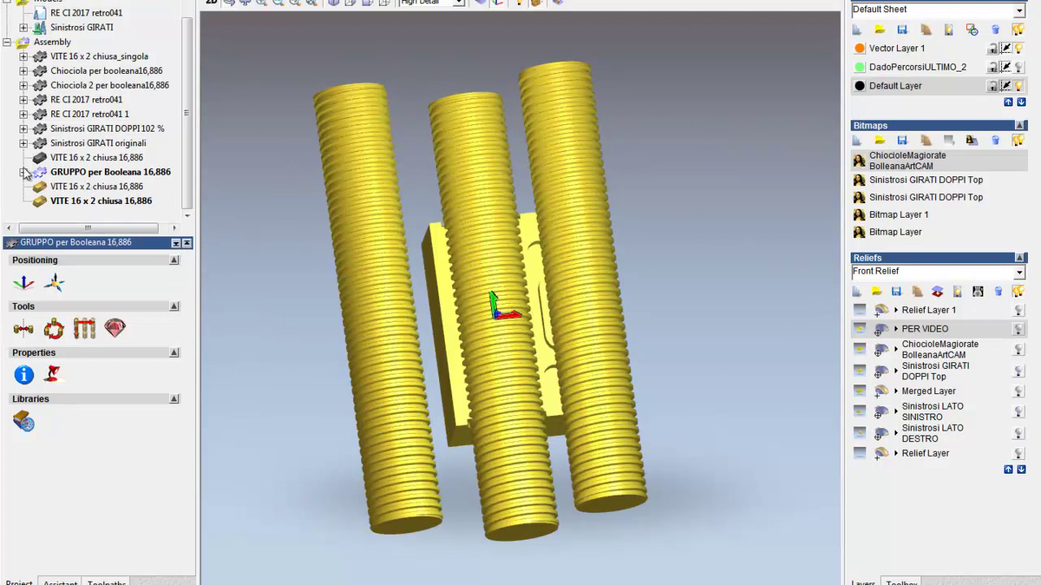
Hide the middle VITE screw inside the GRUPPO group and orbit to face the screws and nut.
left_click(24, 171)
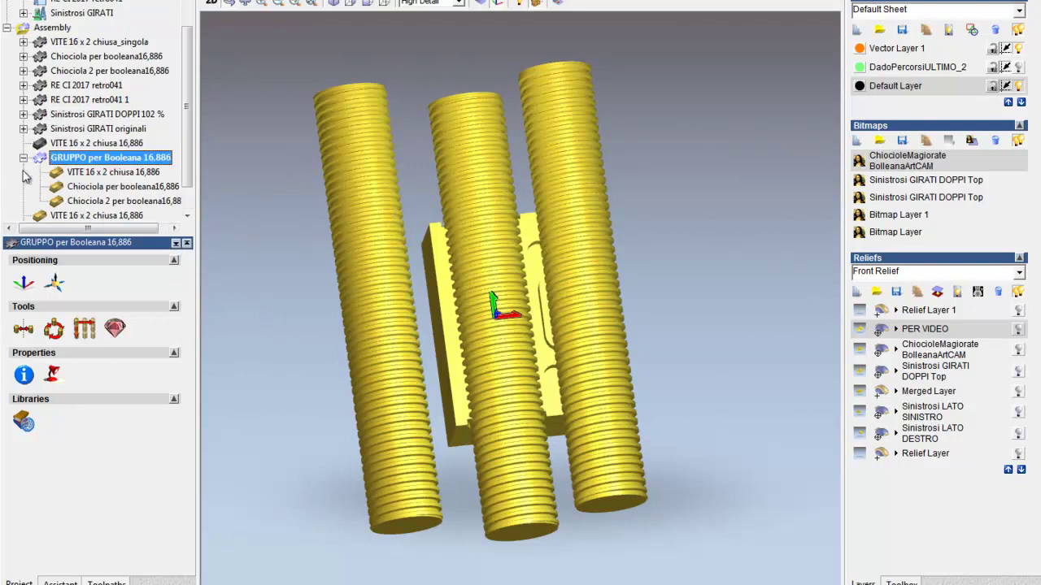
right_click(87, 173)
left_click(121, 201)
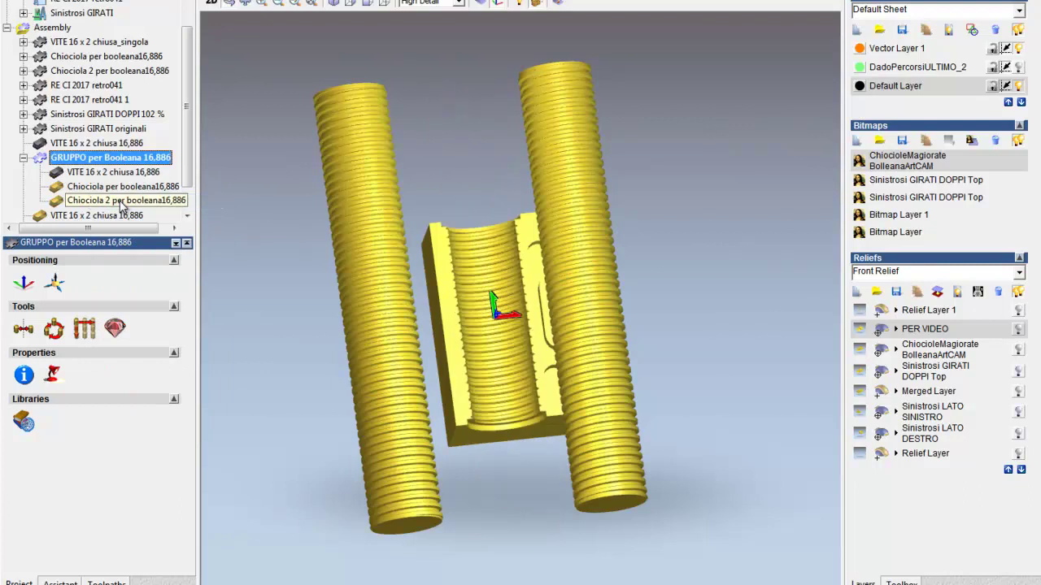
left_click_drag(496, 389, 493, 225)
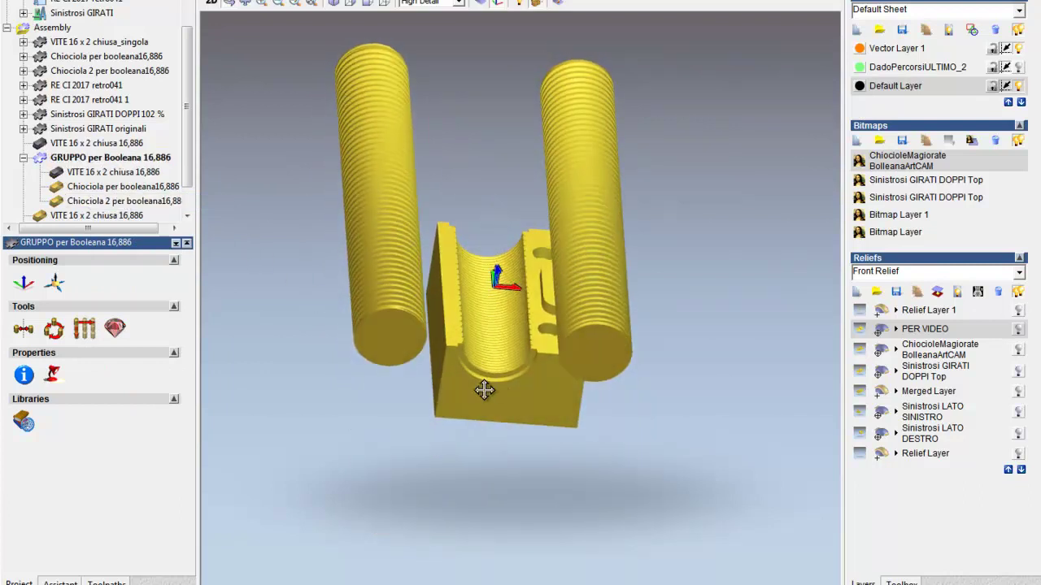
left_click_drag(499, 444, 464, 339)
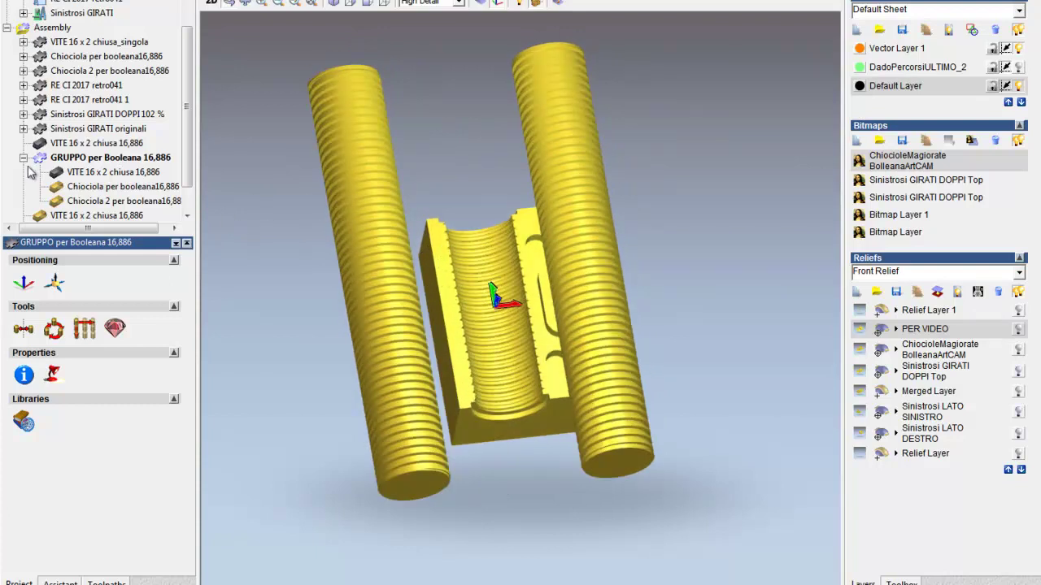
Show the Sinistrosi GIRATI originali blocks and orbit to a new angle.
right_click(120, 132)
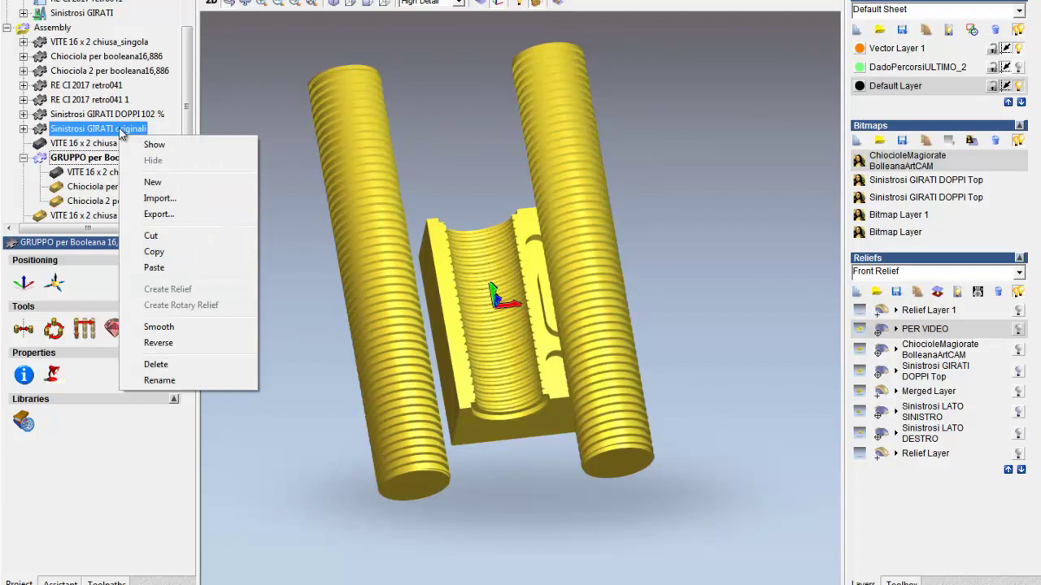
left_click(160, 154)
left_click(156, 158)
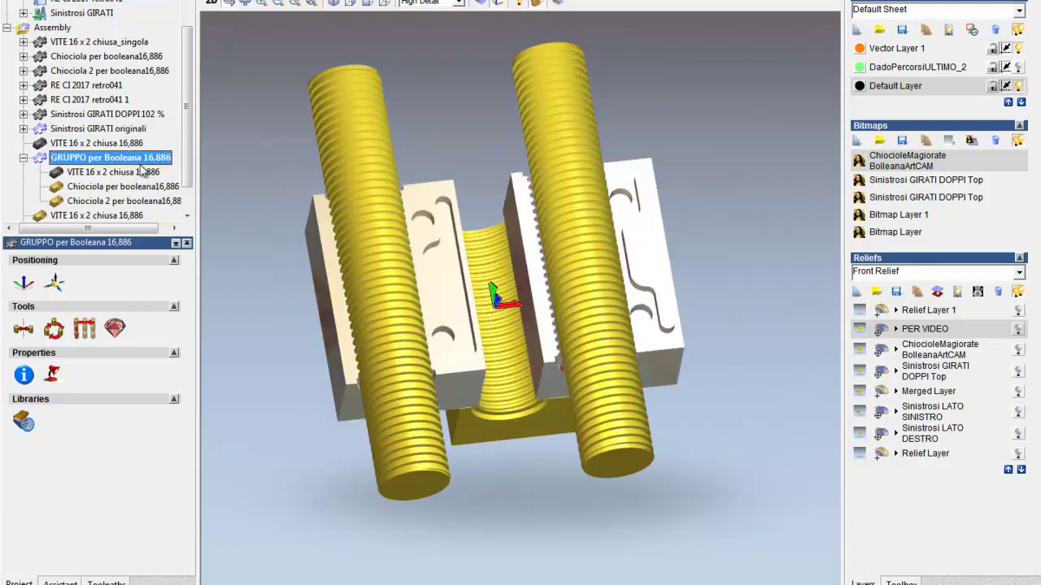
mouse_move(325, 234)
left_mouse_down()
mouse_move(415, 233)
mouse_move(338, 250)
left_mouse_up()
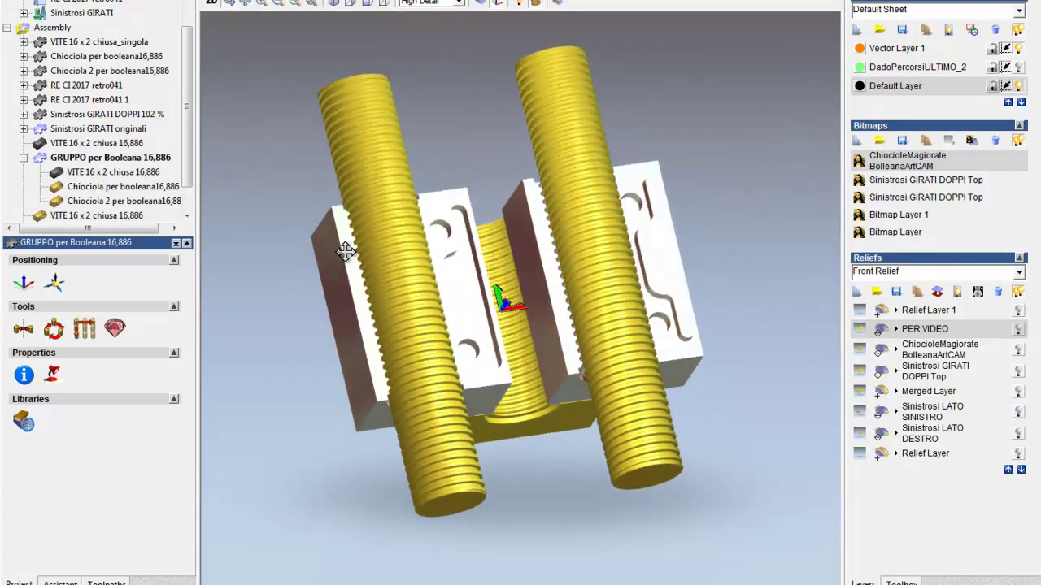
Hide the Sinistrosi GIRATI originali blocks and the collapsed GRUPPO per Booleana group.
right_click(85, 129)
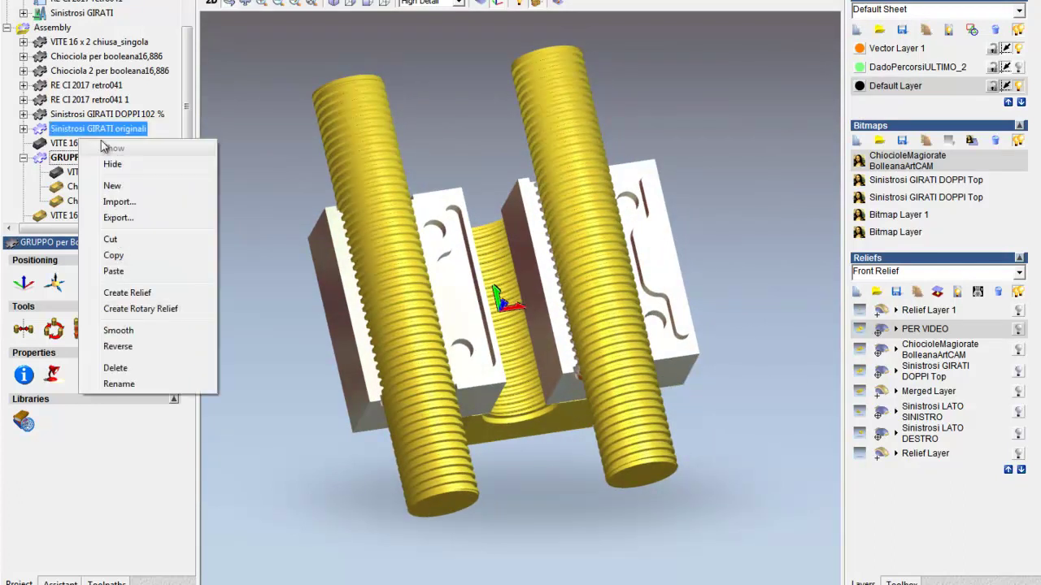
left_click(121, 162)
left_click(23, 158)
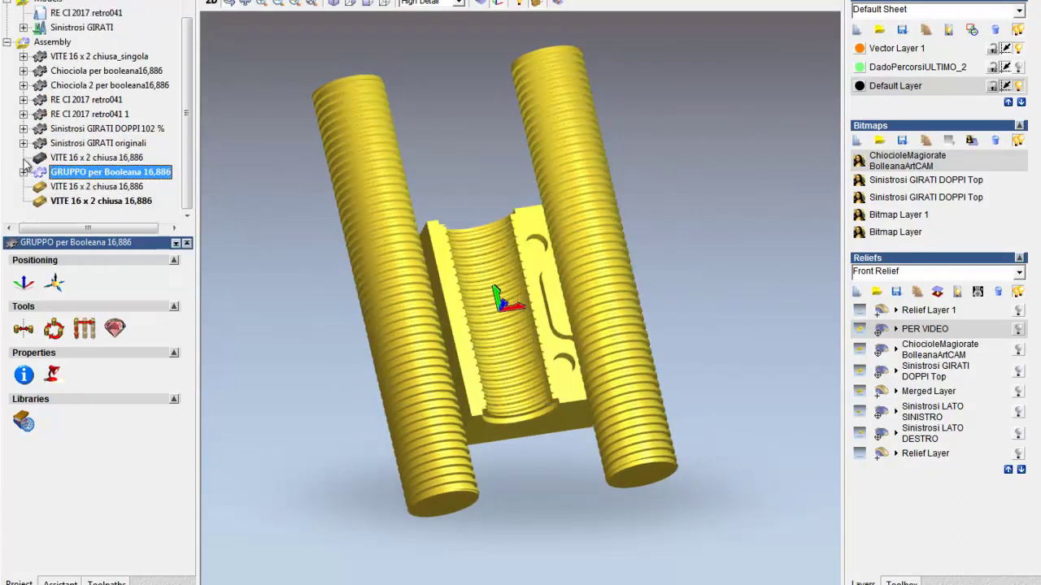
right_click(63, 180)
left_click(115, 203)
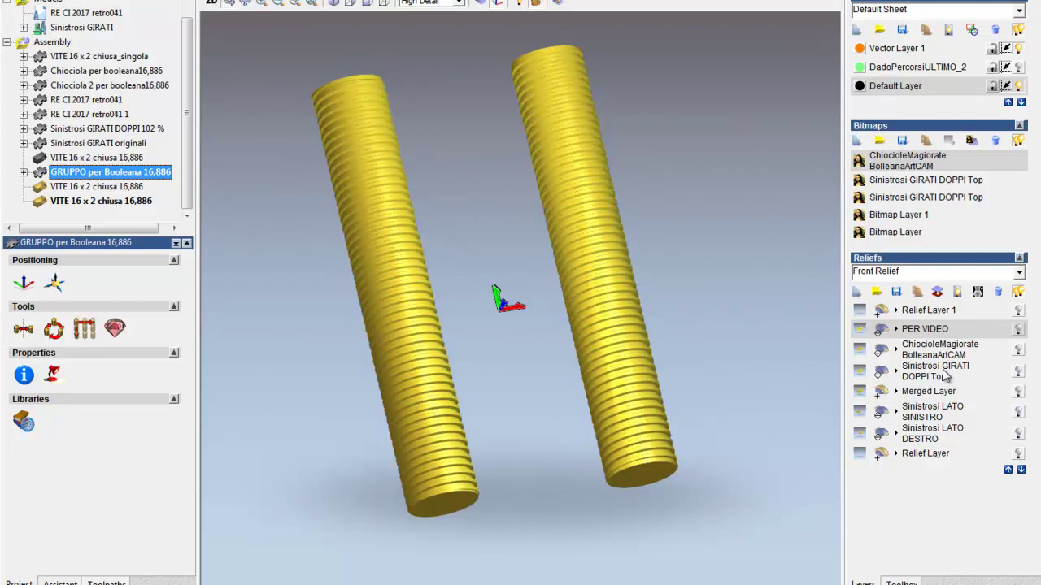
Show and select the ChiocioleMagiorate relief, then orbit and zoom around the left threaded block.
left_click(1017, 349)
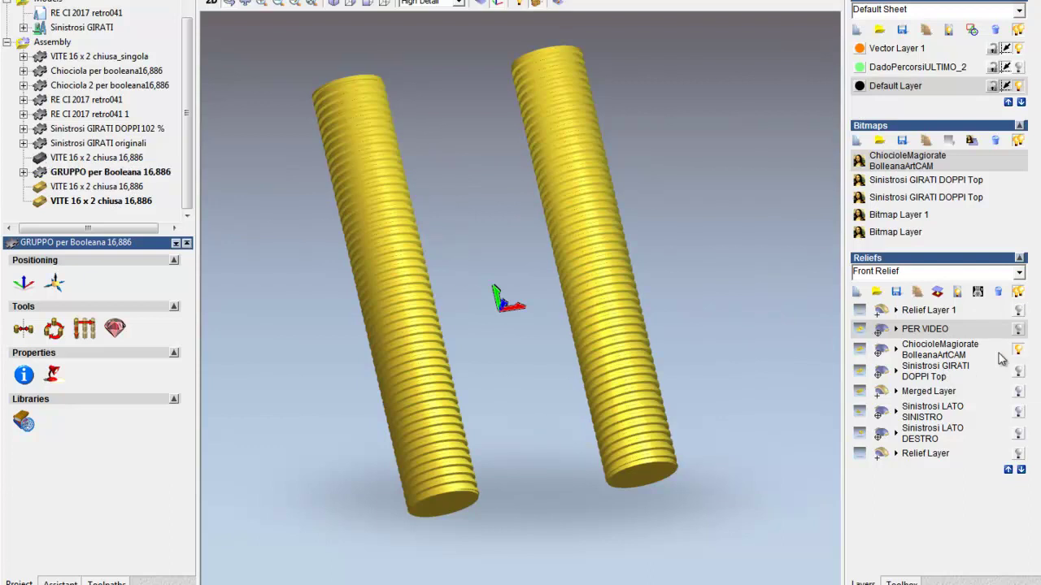
left_click(950, 355)
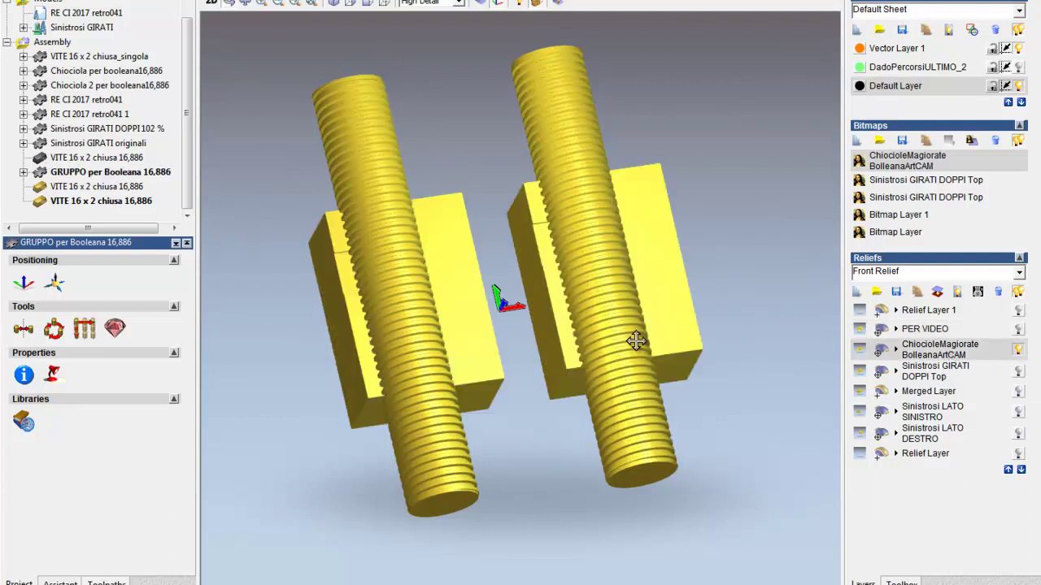
left_click_drag(452, 269, 470, 267)
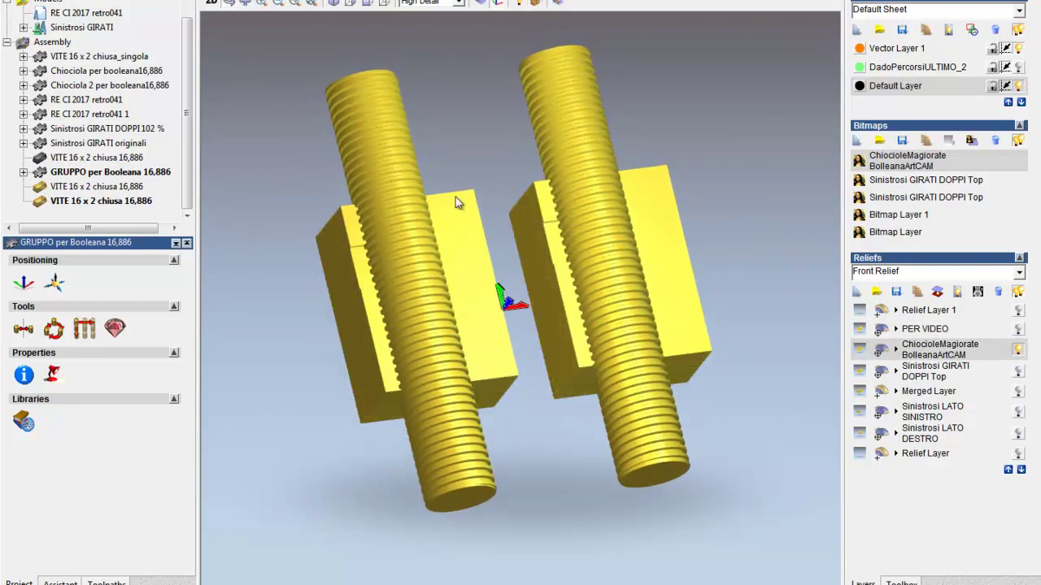
scroll(428, 228, "up", 3)
scroll(431, 228, "down", 3)
mouse_move(431, 228)
left_mouse_down()
mouse_move(599, 207)
mouse_move(489, 228)
left_mouse_up()
scroll(417, 246, "up", 3)
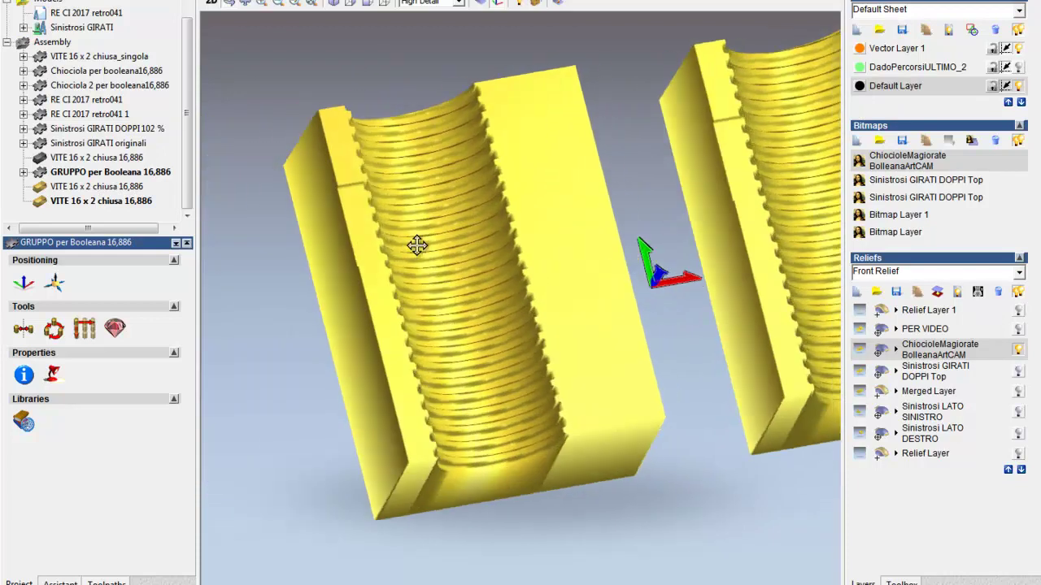
scroll(368, 256, "up", 2)
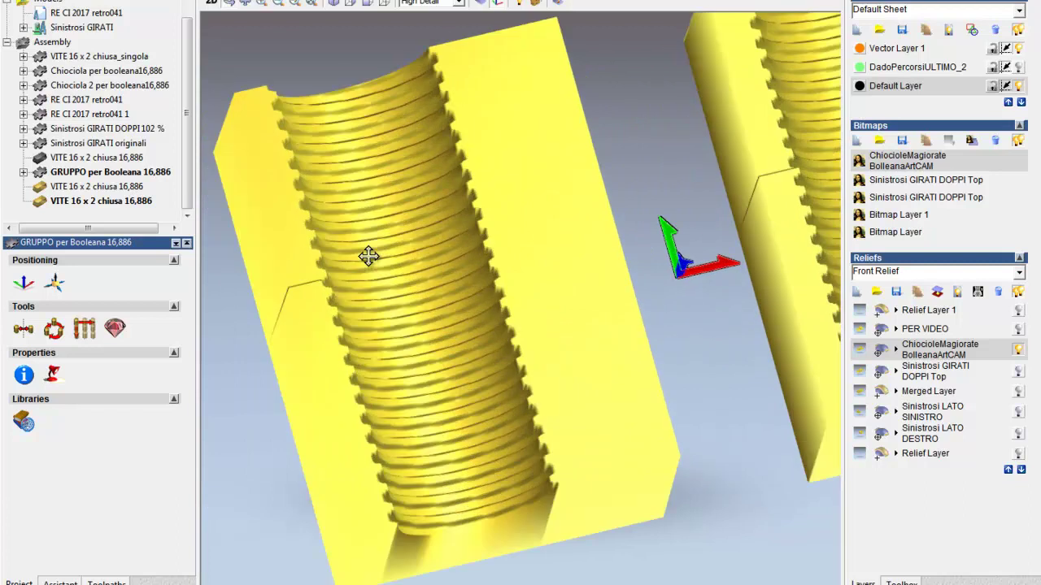
scroll(368, 256, "up", 2)
scroll(783, 274, "up", 1)
scroll(783, 274, "down", 1)
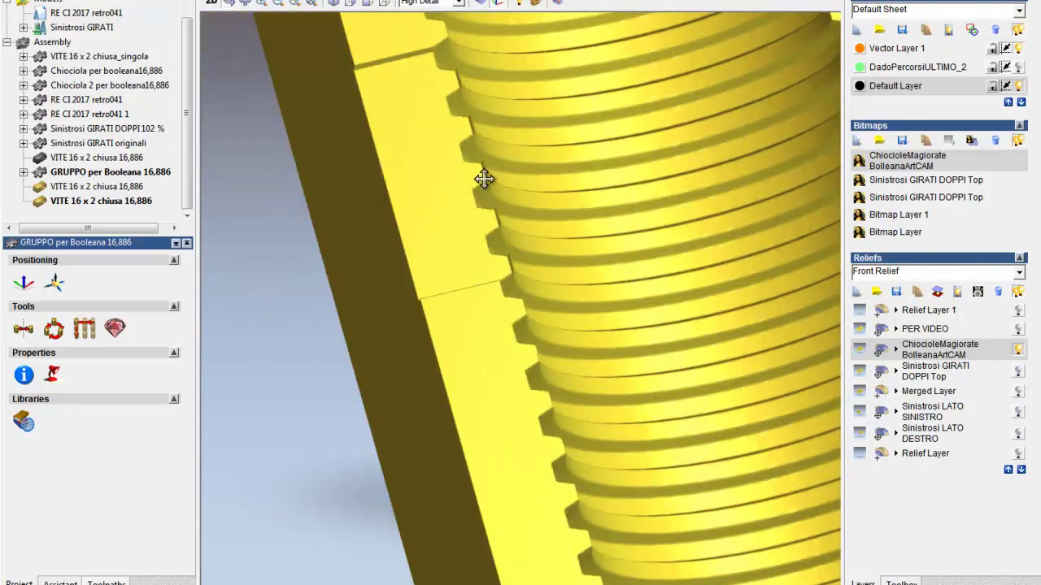
Orbit and zoom to inspect both blocks' threaded grooves, then hide the ChiocioleMagiorate relief.
left_click_drag(463, 235, 442, 240)
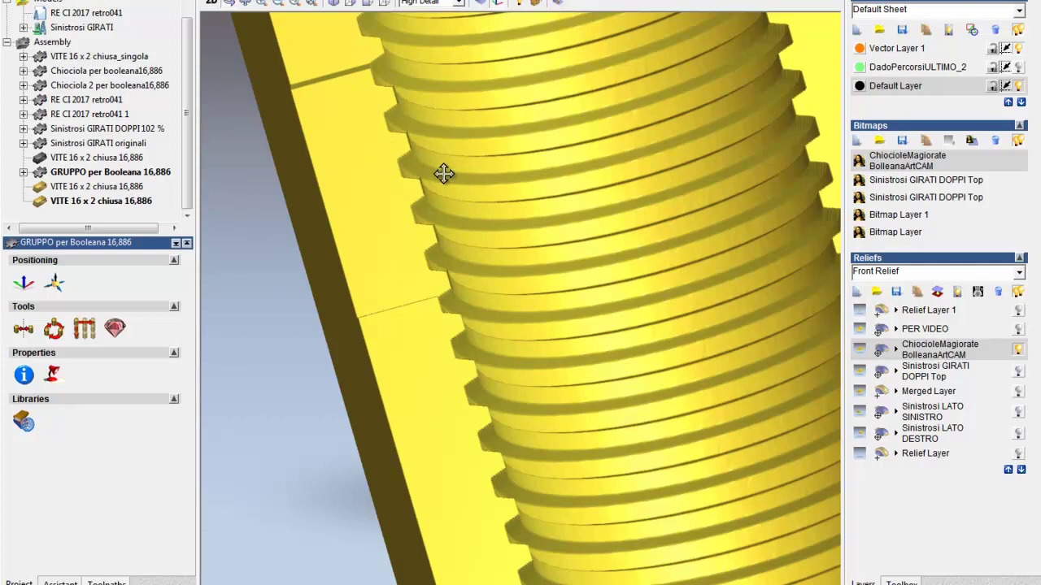
mouse_move(383, 260)
left_mouse_down()
mouse_move(407, 214)
mouse_move(464, 302)
mouse_move(480, 263)
left_mouse_up()
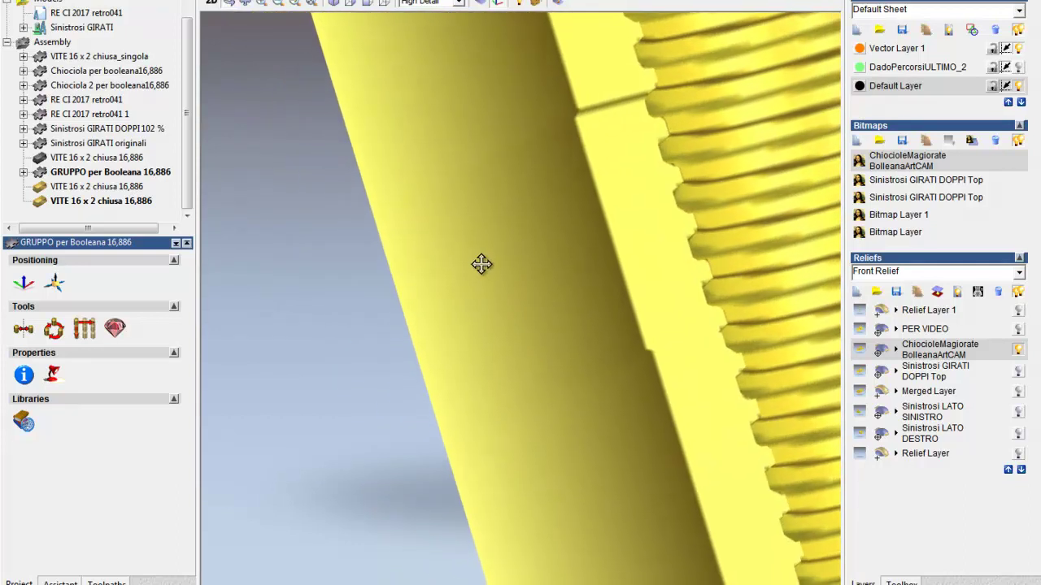
left_click_drag(588, 258, 623, 239)
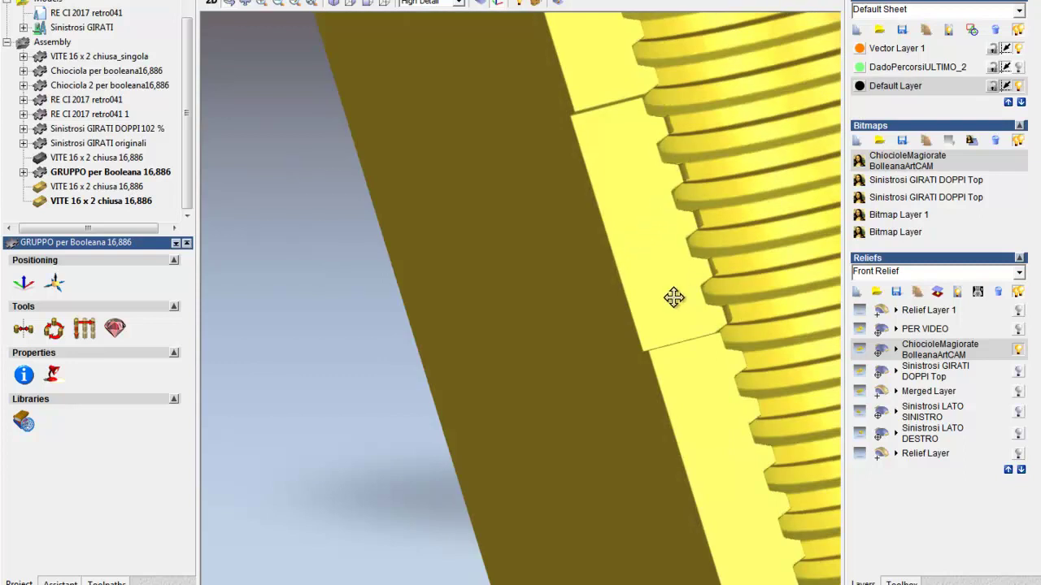
left_click_drag(680, 274, 478, 299)
scroll(504, 291, "down", 3)
mouse_move(539, 284)
left_mouse_down()
mouse_move(569, 288)
mouse_move(607, 258)
left_mouse_up()
scroll(691, 252, "up", 3)
scroll(585, 233, "down", 2)
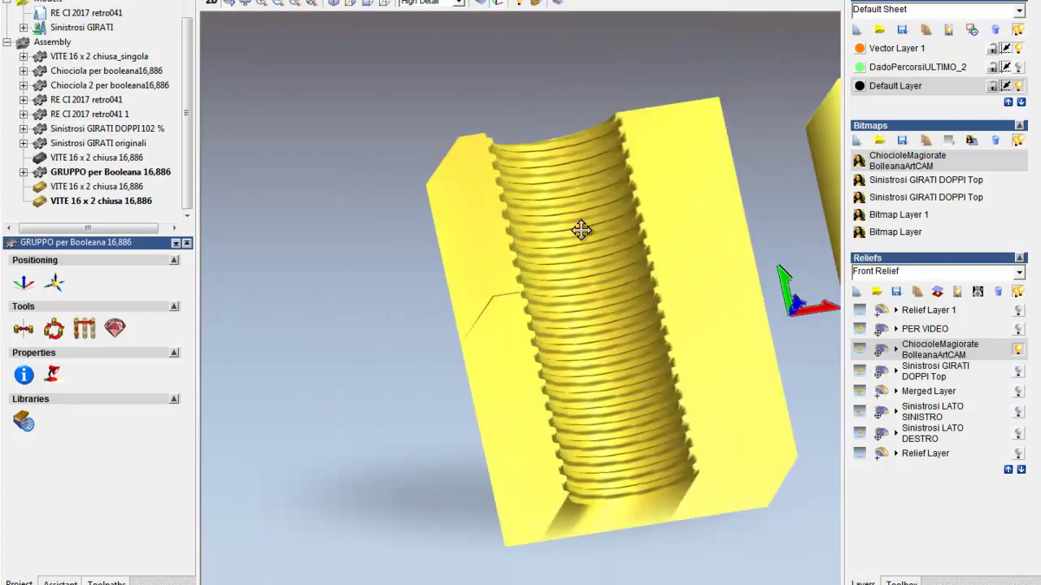
scroll(539, 227, "down", 2)
scroll(523, 242, "up", 2)
scroll(465, 242, "up", 2)
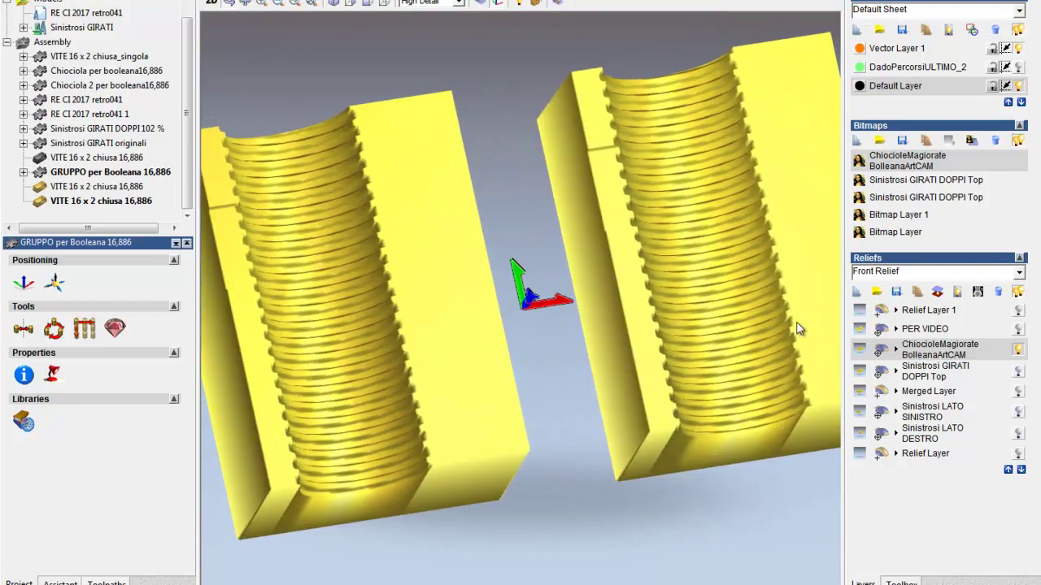
left_click(1017, 349)
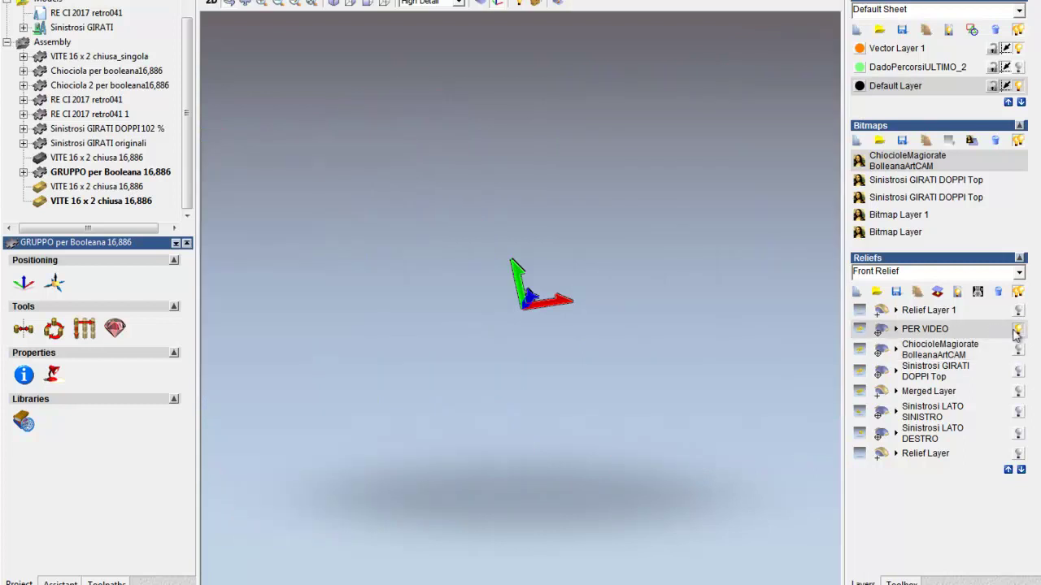
Show the PER VIDEO relief, orbit around the blocks, switch the view to the screws and select Assembly.
left_click(1018, 330)
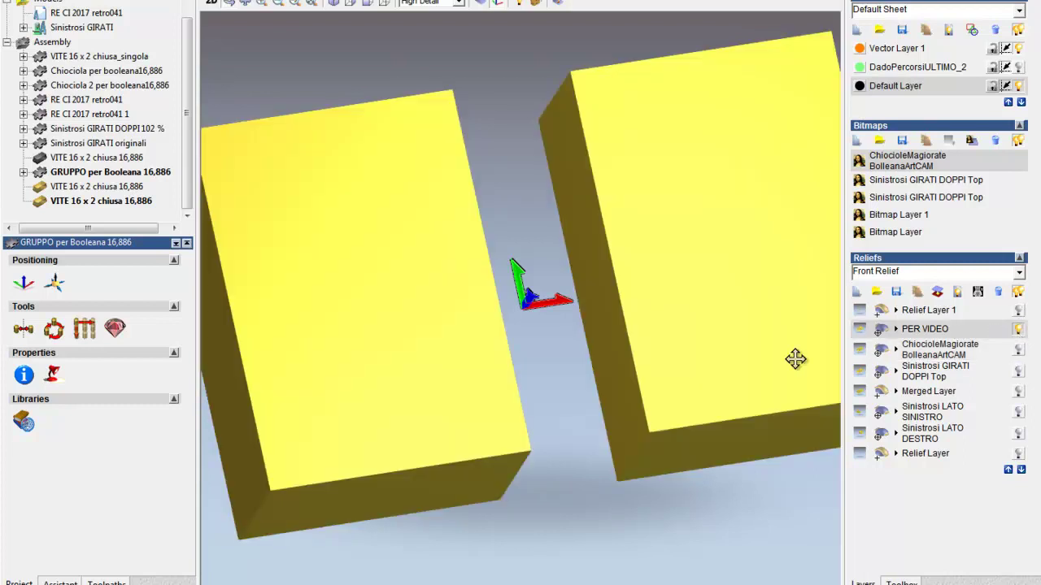
scroll(604, 376, "down", 1)
scroll(606, 376, "down", 2)
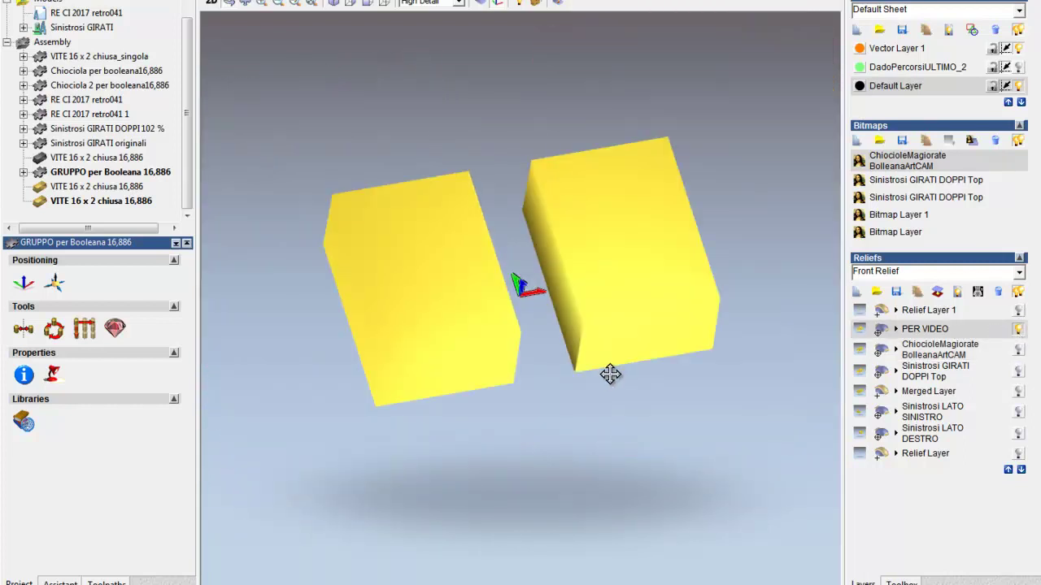
mouse_move(567, 439)
left_mouse_down()
mouse_move(566, 420)
mouse_move(525, 415)
mouse_move(638, 400)
mouse_move(561, 415)
mouse_move(556, 394)
left_mouse_up()
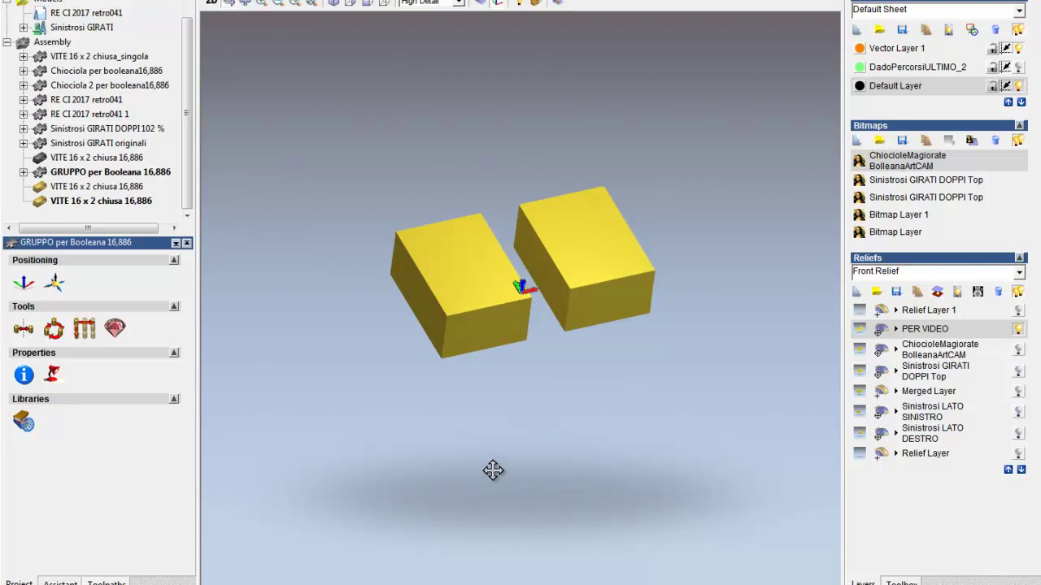
left_click(536, 4)
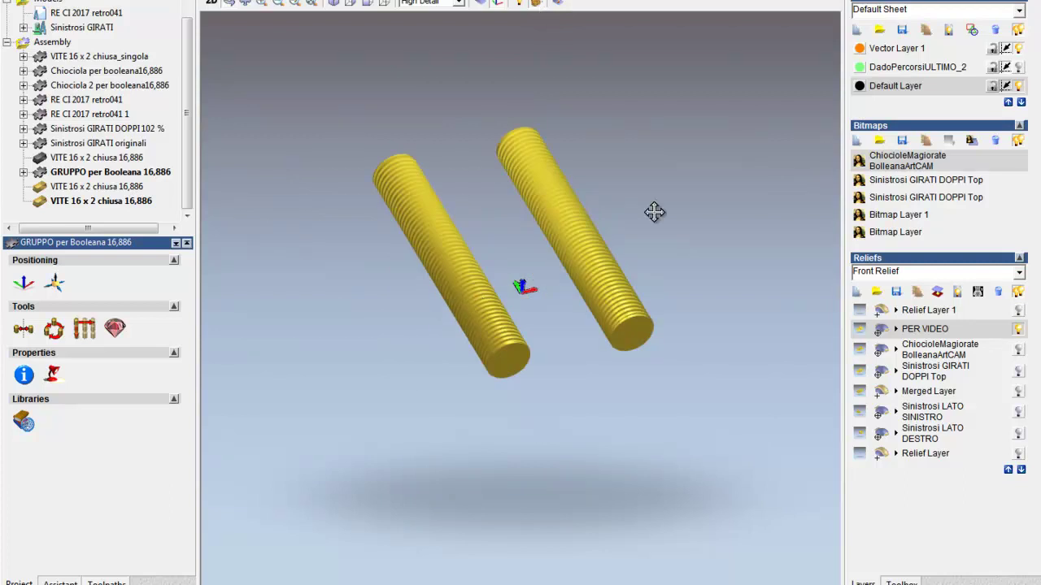
left_click(54, 41)
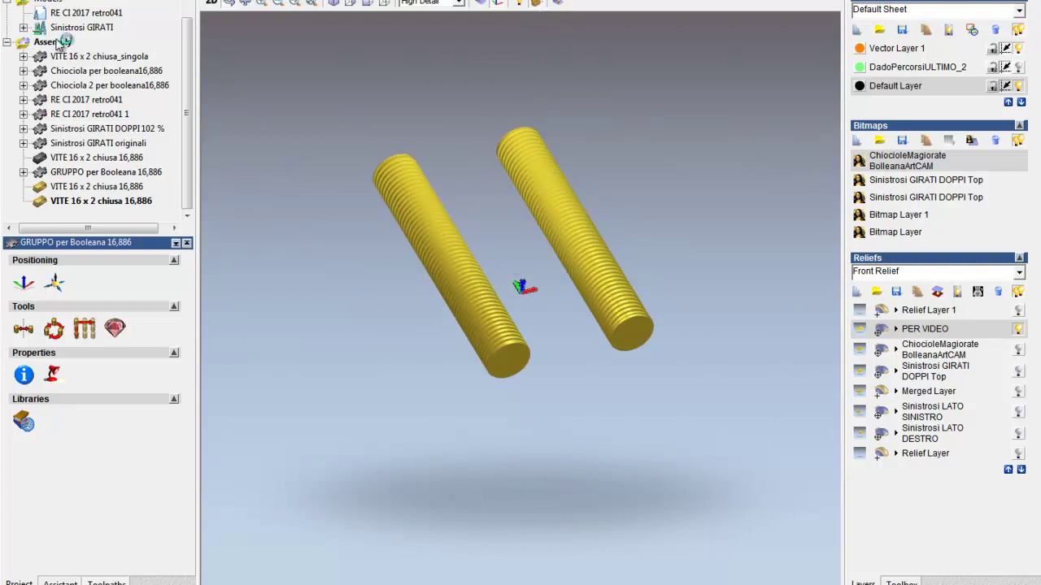
Add Front Relief to Objects To Draw with the assembly, apply, and move the dialog aside.
left_click(520, 4)
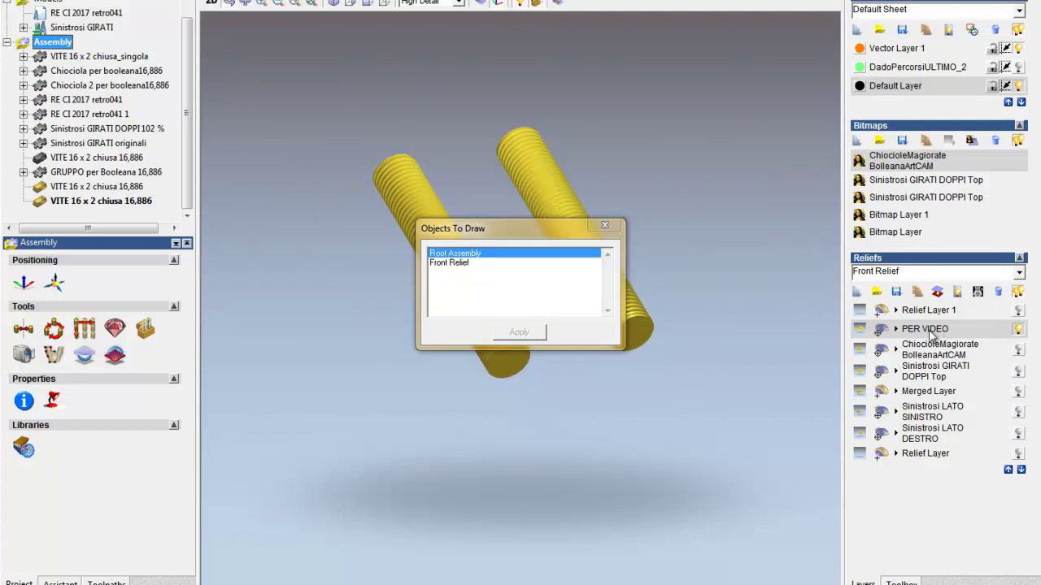
left_click(453, 264)
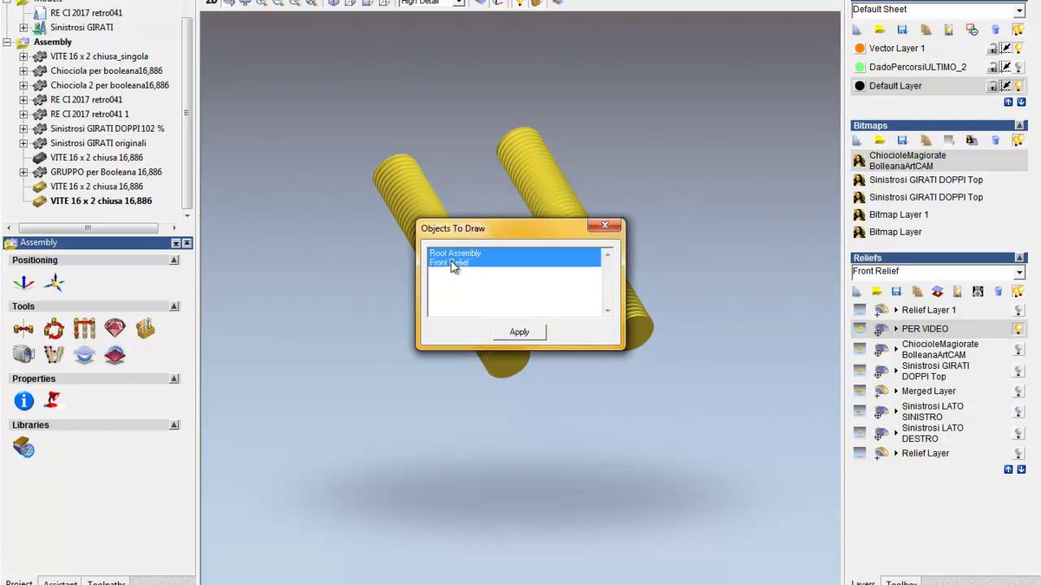
left_click(527, 333)
mouse_move(536, 230)
left_mouse_down()
mouse_move(748, 45)
mouse_move(737, 34)
left_mouse_up()
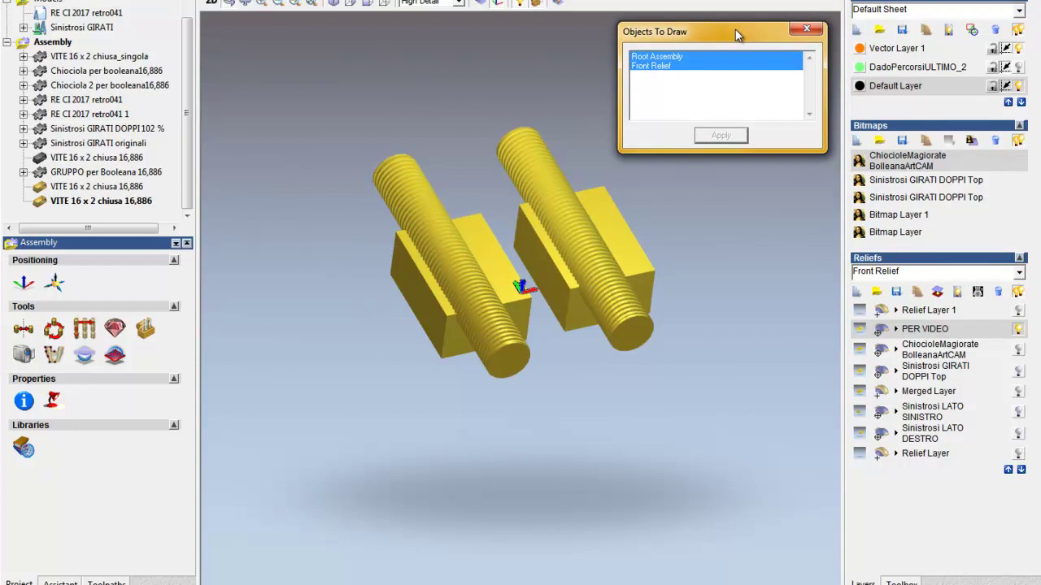
Toggle the screws off and on, then redraw Root Assembly with Front Relief together.
left_click(537, 4)
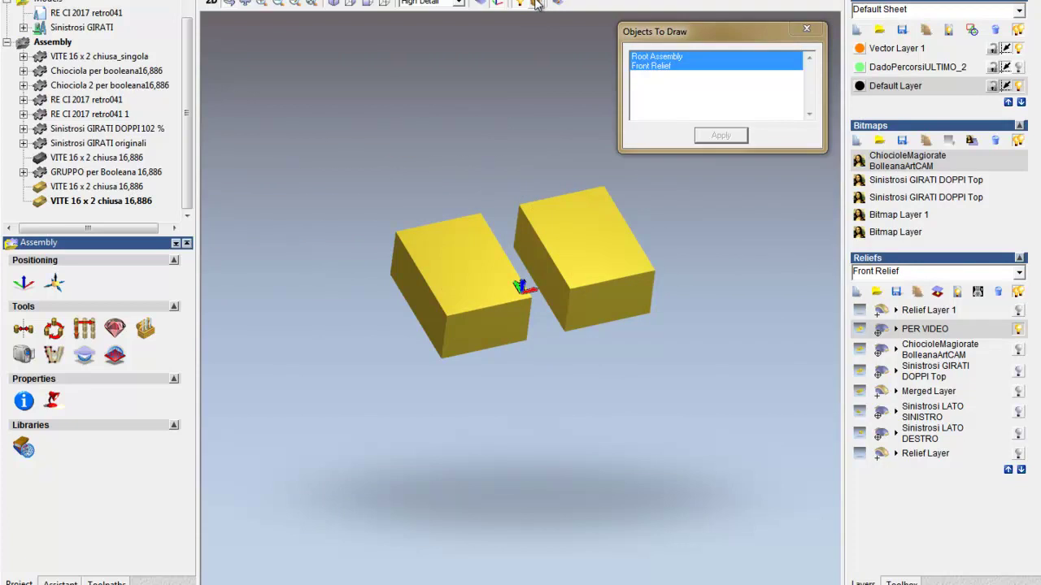
left_click(537, 4)
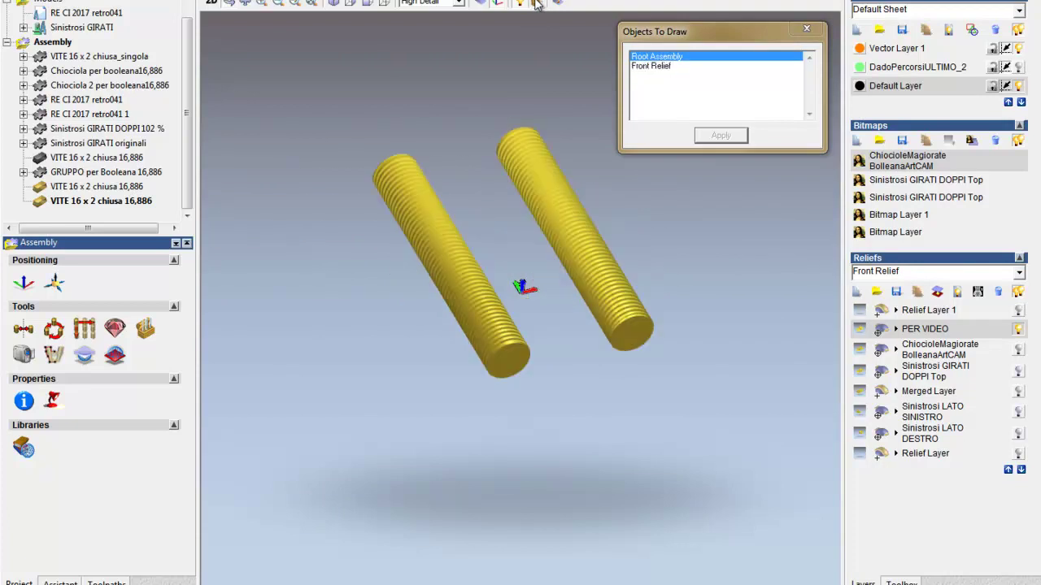
left_click(658, 65)
left_click(710, 137)
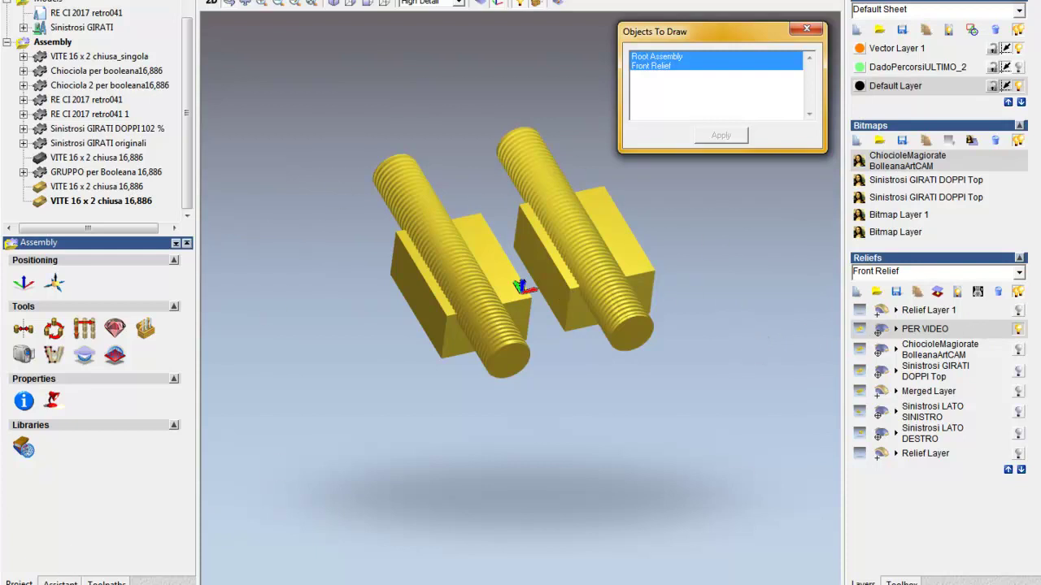
left_click(60, 583)
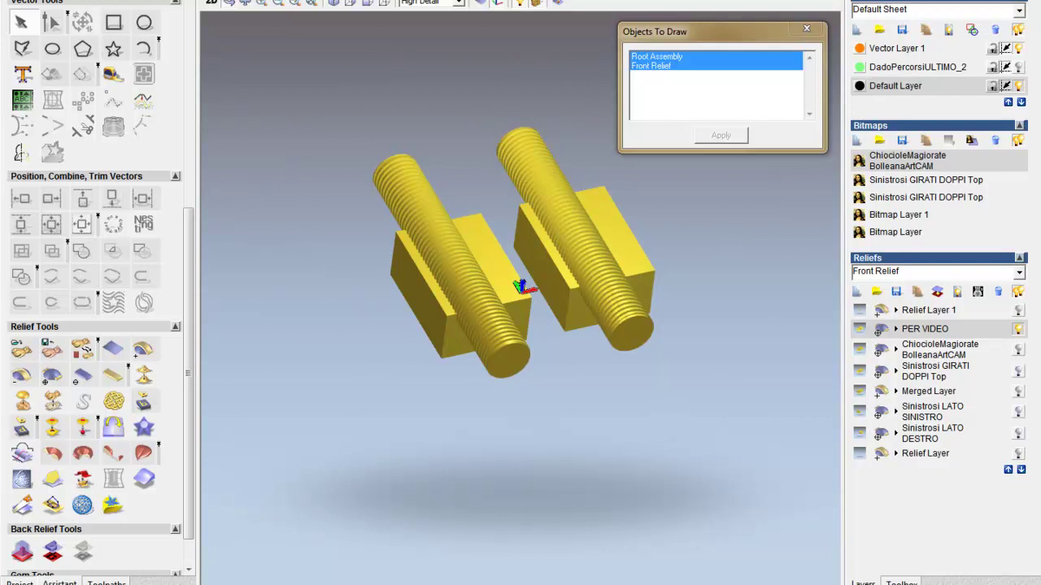
left_click(18, 583)
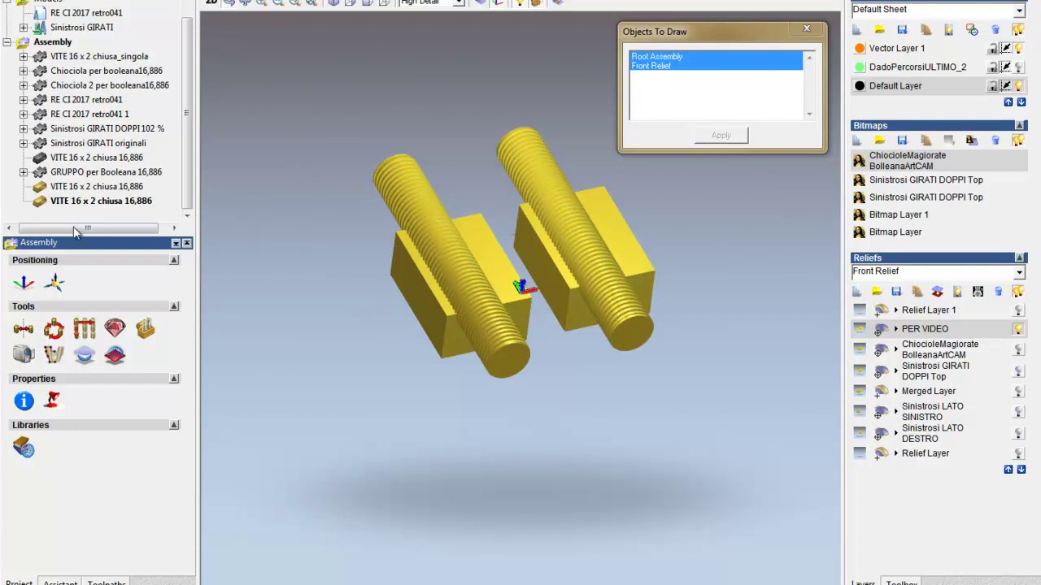
left_click(69, 188)
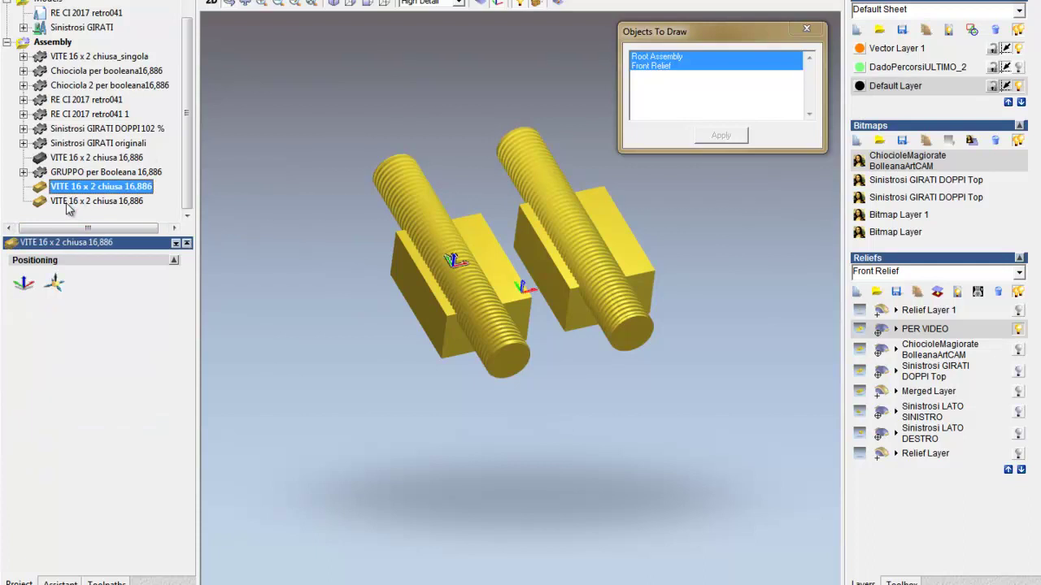
left_click(69, 203)
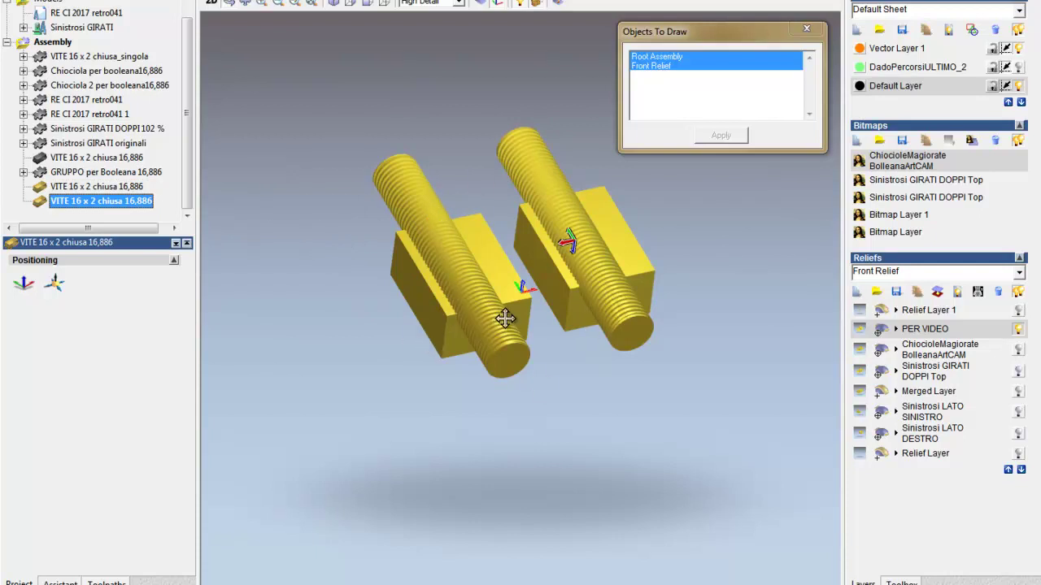
left_click_drag(575, 355, 529, 499)
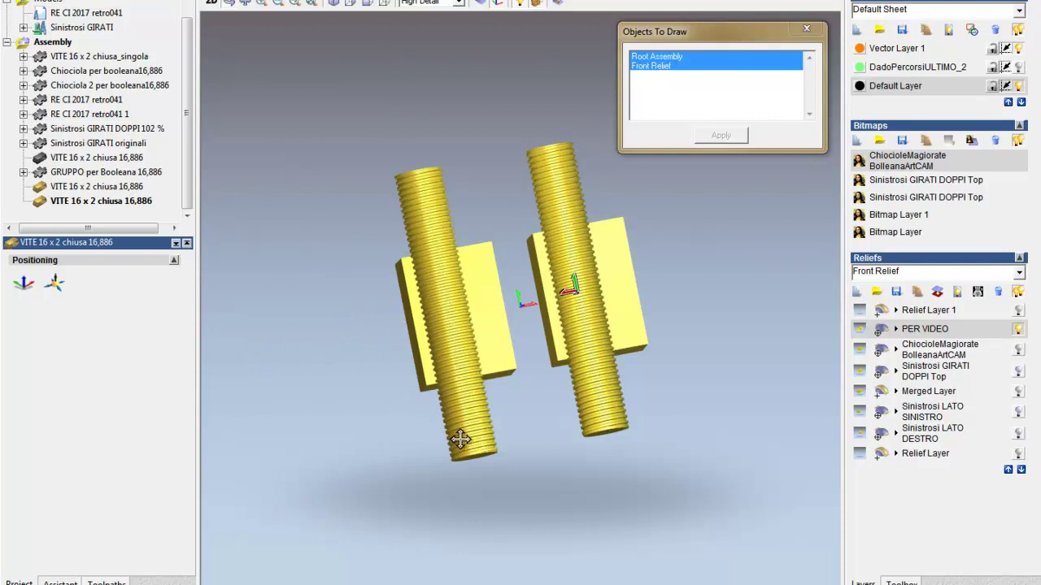
left_click_drag(341, 379, 333, 378)
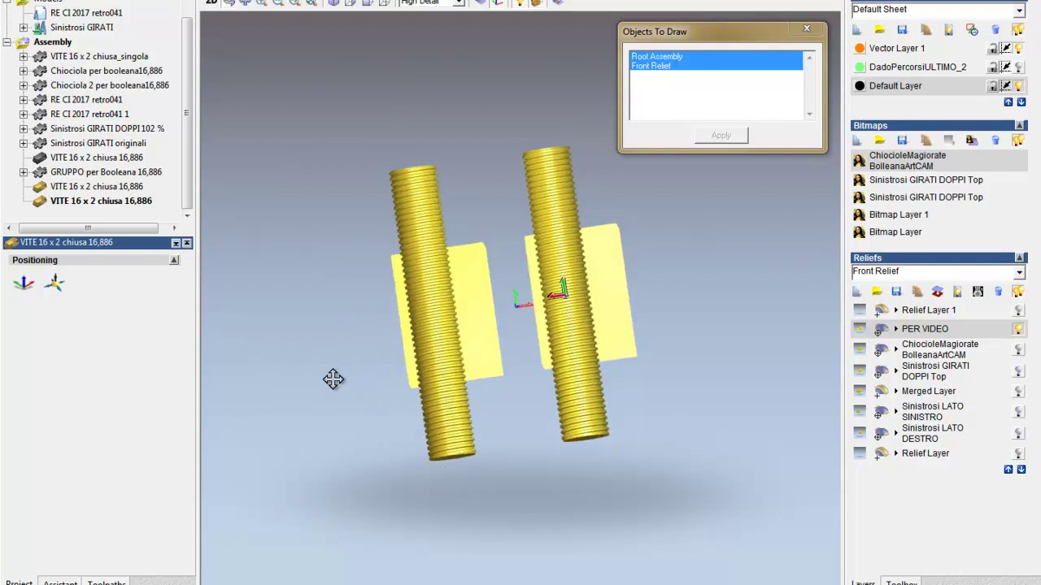
left_click_drag(353, 417, 360, 425)
left_click_drag(608, 314, 681, 294)
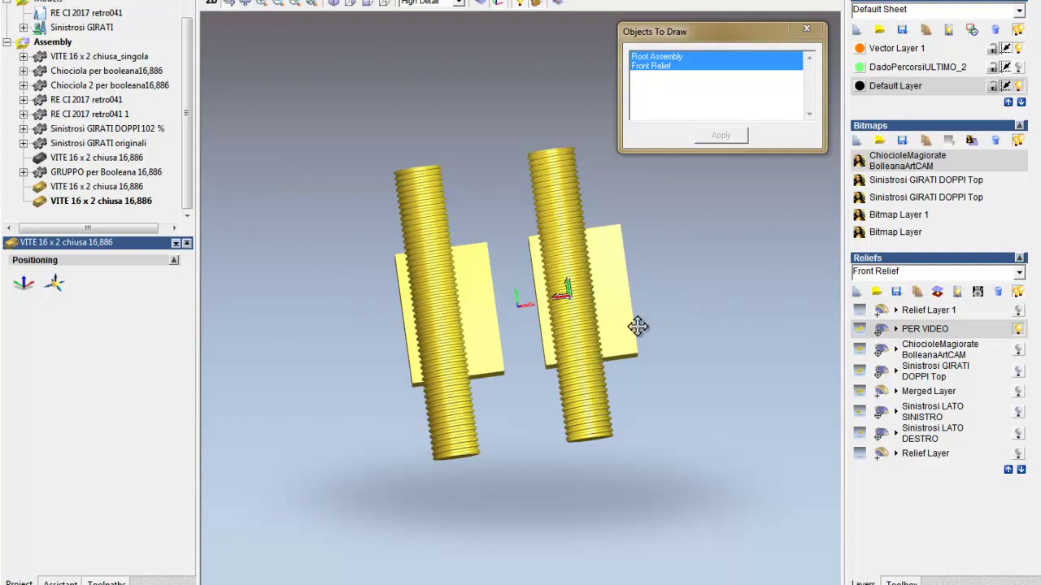
mouse_move(500, 405)
left_mouse_down()
mouse_move(493, 184)
mouse_move(478, 109)
left_mouse_up()
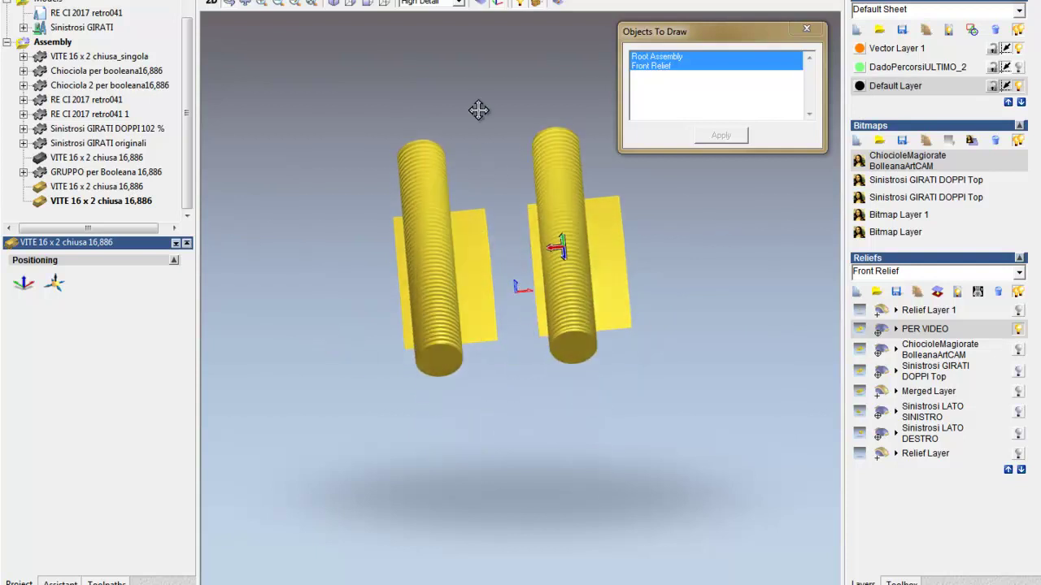
mouse_move(551, 395)
left_mouse_down()
mouse_move(542, 349)
mouse_move(514, 441)
left_mouse_up()
scroll(515, 441, "up", 2)
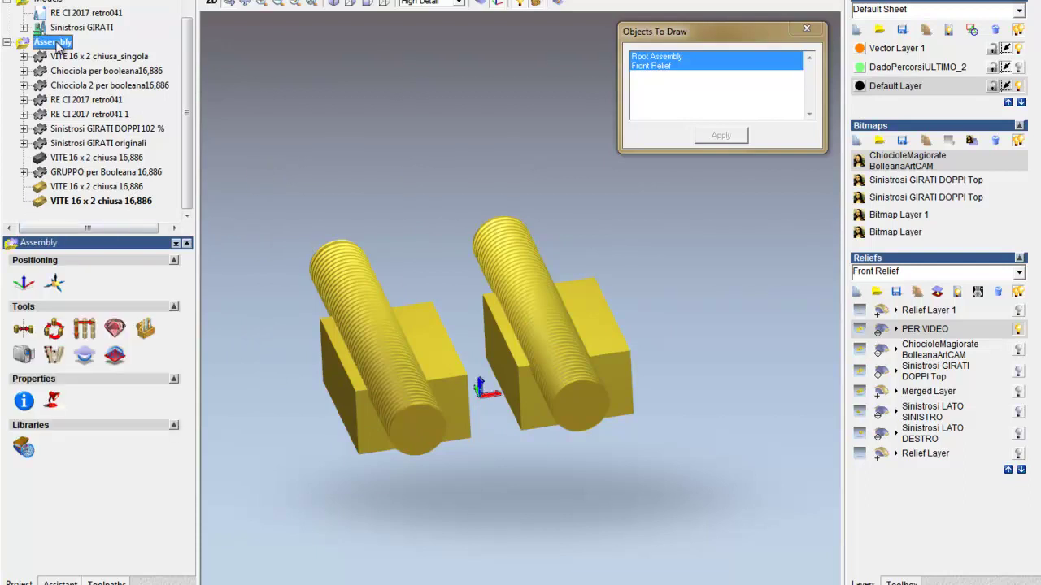
Subtract the VITE 16 x 2 screw assembly from the relief blocks and toggle the assembly's visibility.
left_click(70, 188)
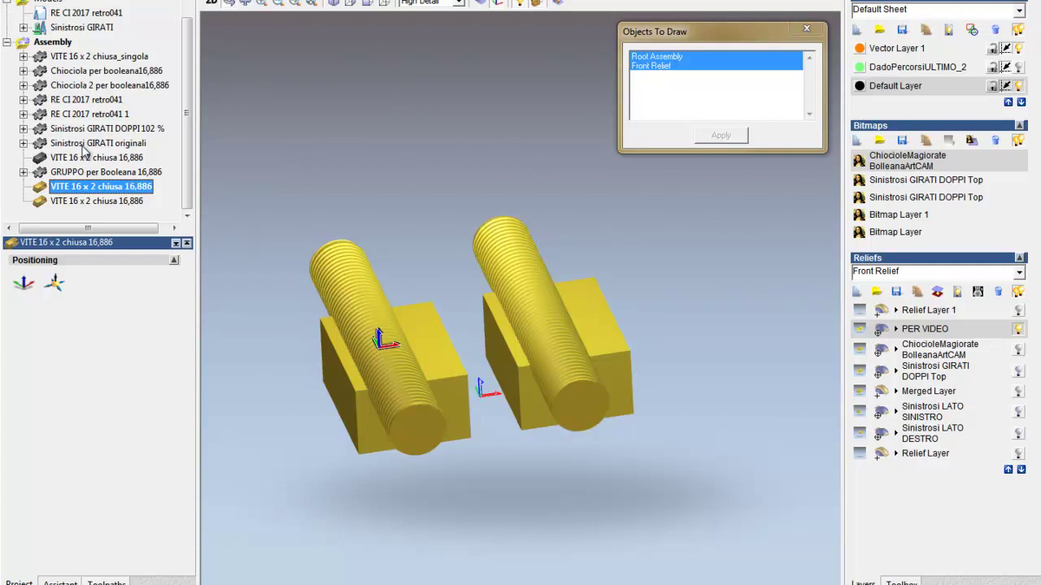
left_click(82, 144)
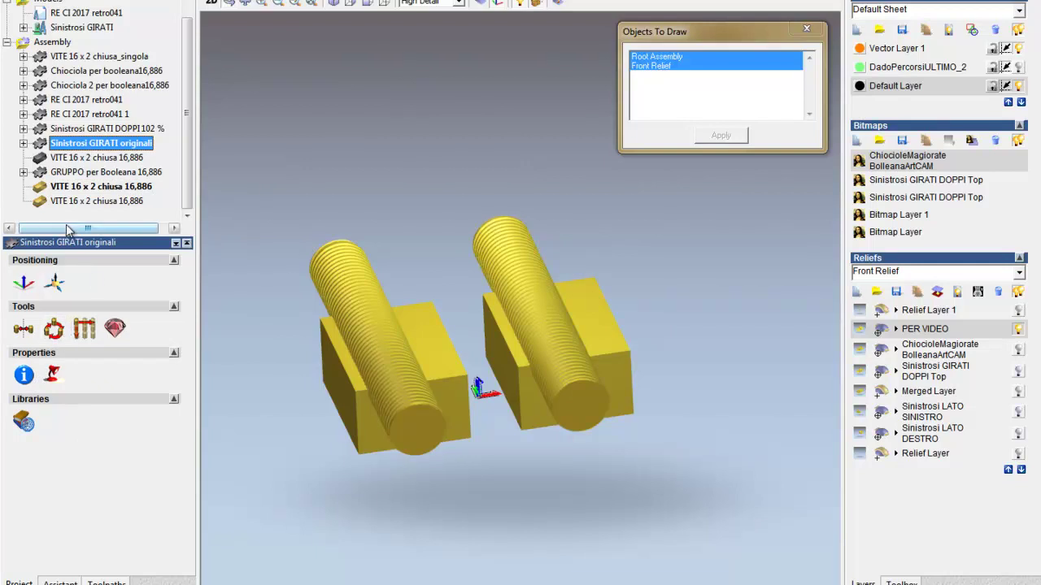
left_click(57, 43)
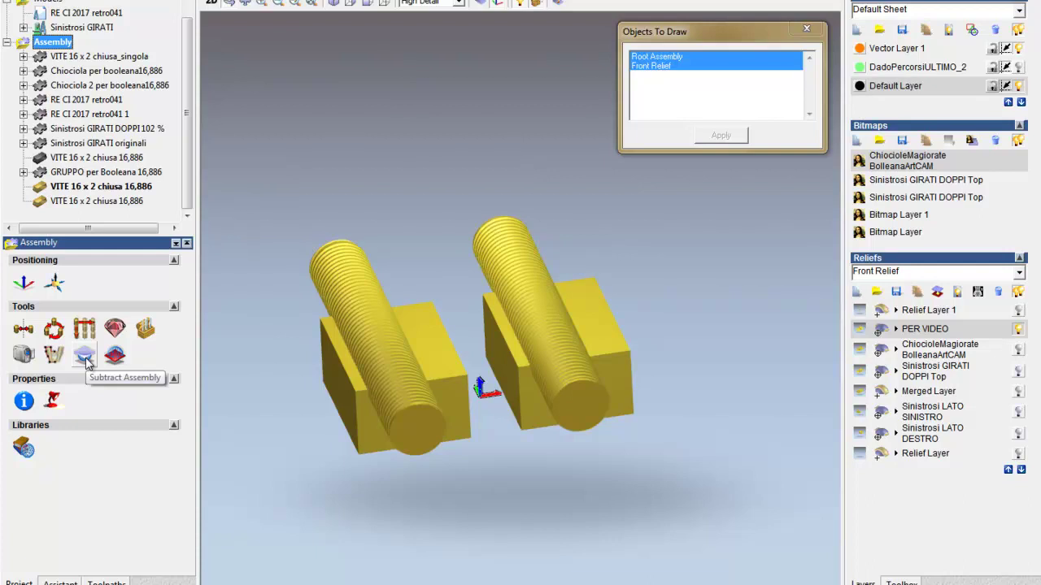
left_click(86, 358)
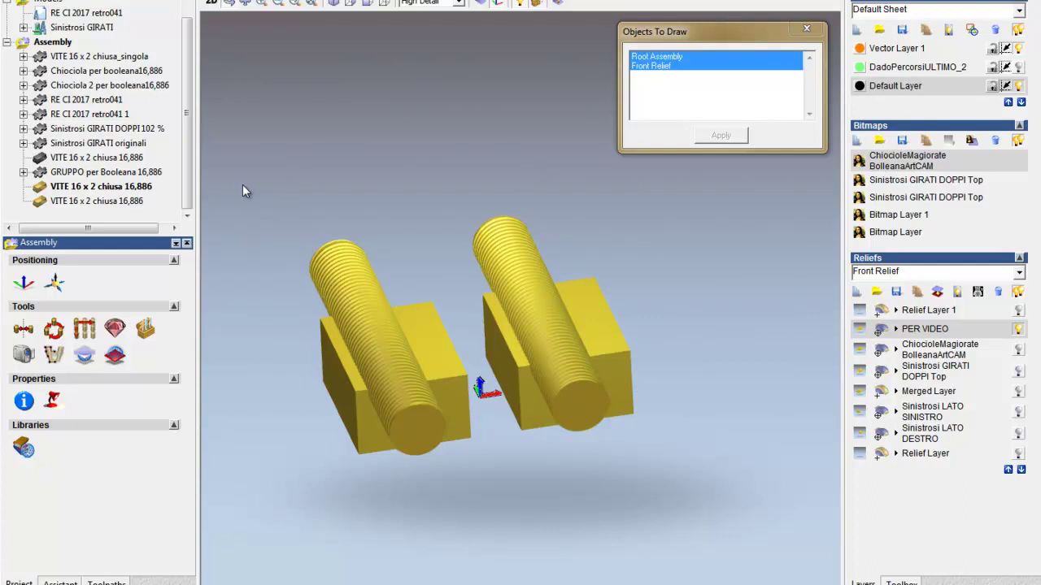
left_click(543, 5)
Hide the screws and orbit around the half-nut blocks to inspect the cut thread grooves.
left_click(806, 28)
mouse_move(490, 435)
left_mouse_down()
mouse_move(471, 439)
mouse_move(558, 481)
mouse_move(548, 483)
mouse_move(532, 344)
left_mouse_up()
scroll(545, 483, "up", 5)
scroll(545, 483, "down", 3)
scroll(526, 299, "up", 3)
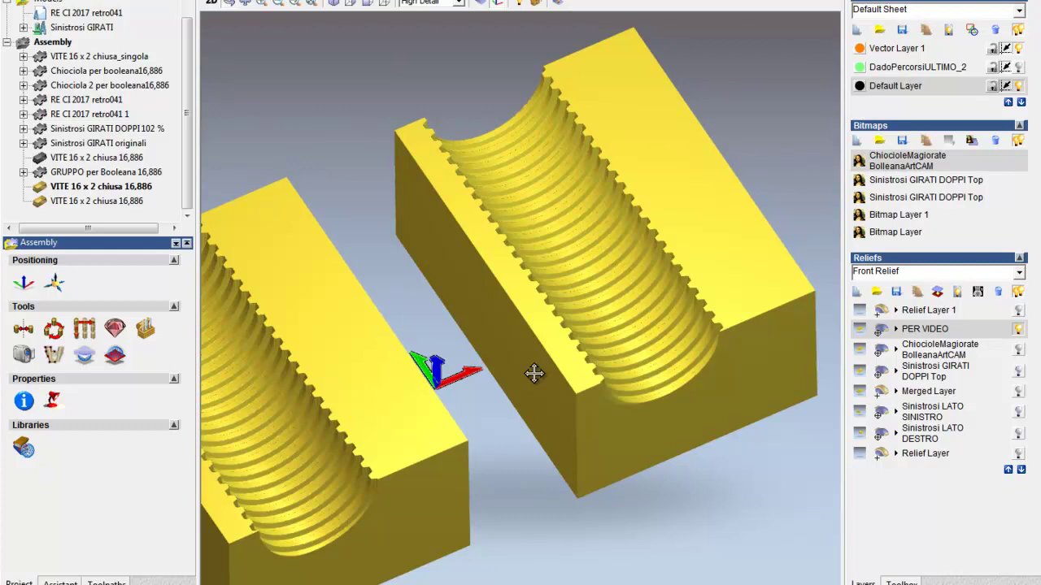
mouse_move(523, 501)
left_mouse_down()
mouse_move(604, 458)
mouse_move(610, 487)
left_mouse_up()
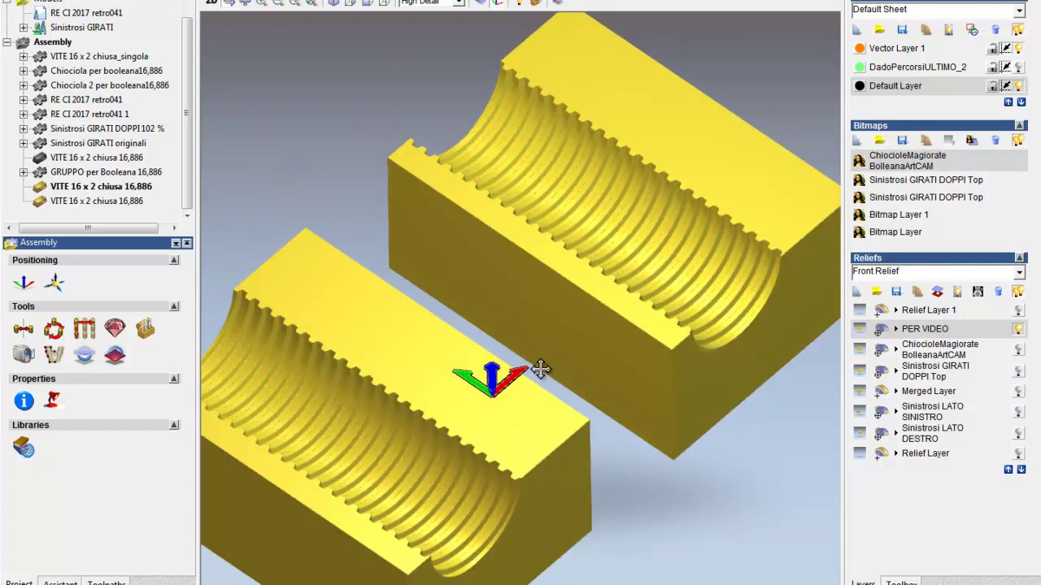
left_click_drag(536, 365, 542, 377)
scroll(543, 377, "down", 2)
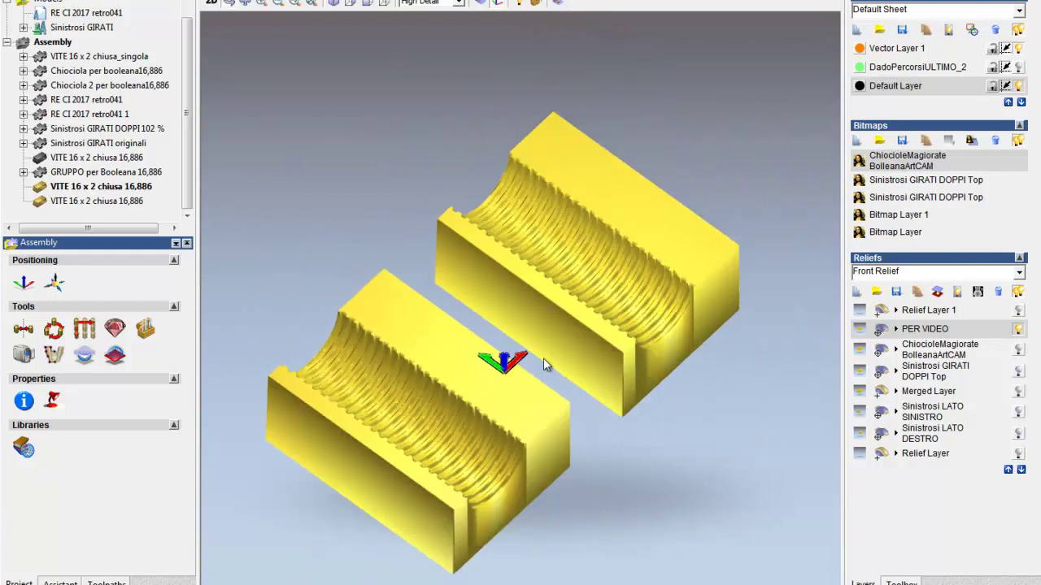
scroll(543, 358, "up", 1)
scroll(544, 342, "up", 1)
scroll(541, 311, "up", 1)
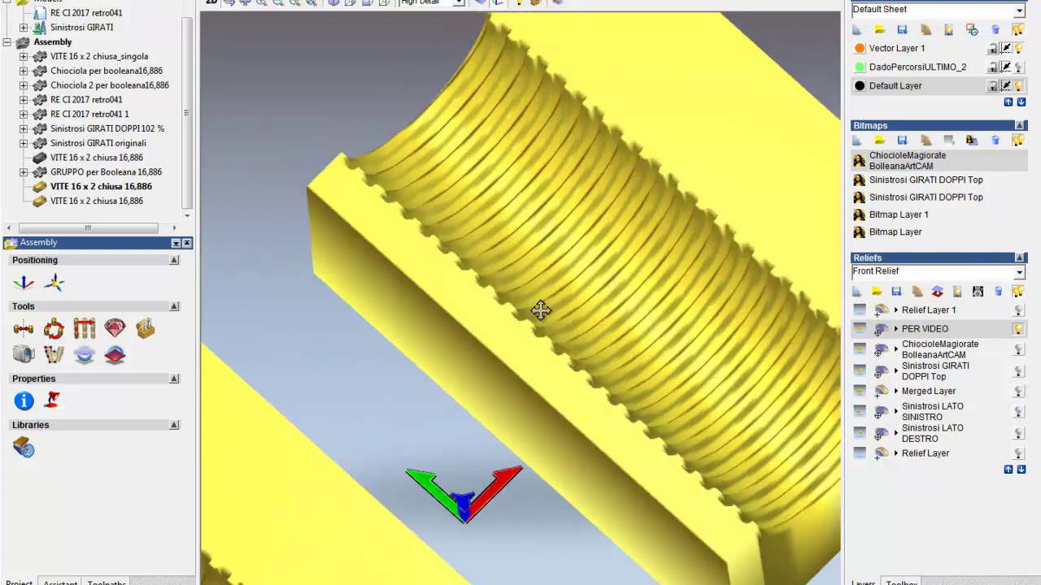
left_click_drag(541, 311, 529, 372)
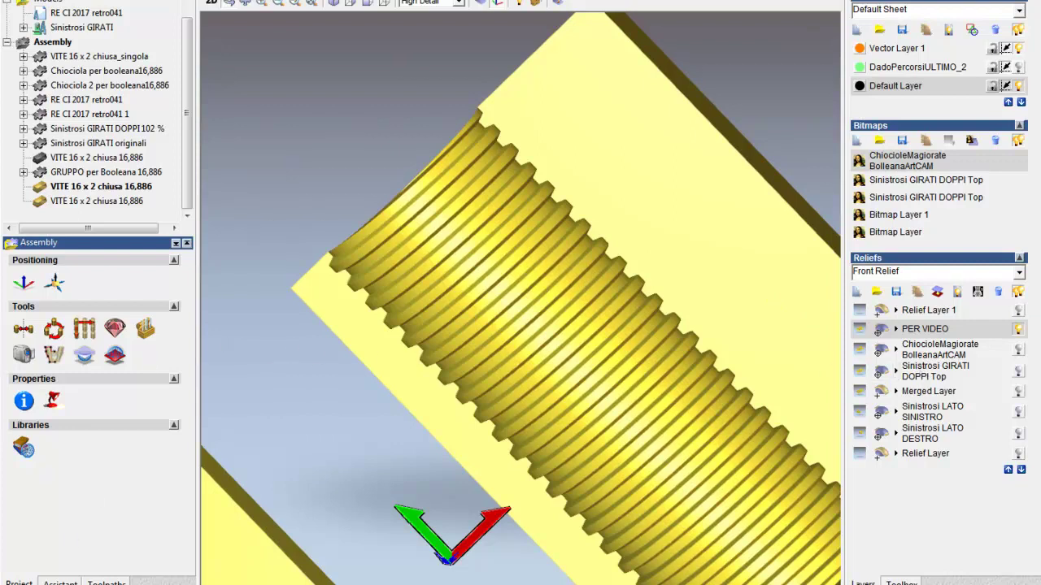
left_click(947, 372)
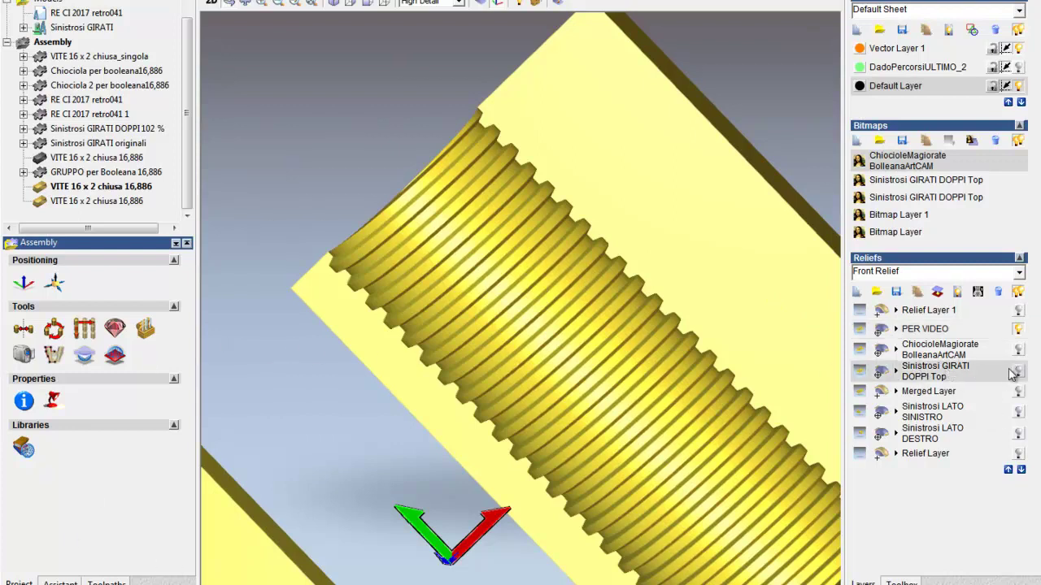
left_click(1018, 372)
left_click(1019, 332)
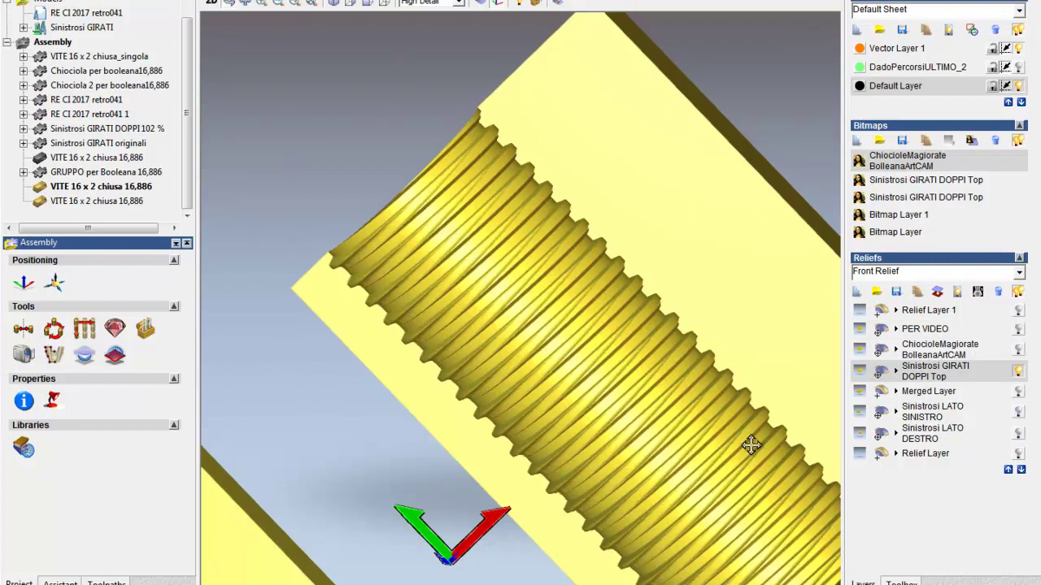
left_click_drag(675, 342, 658, 319)
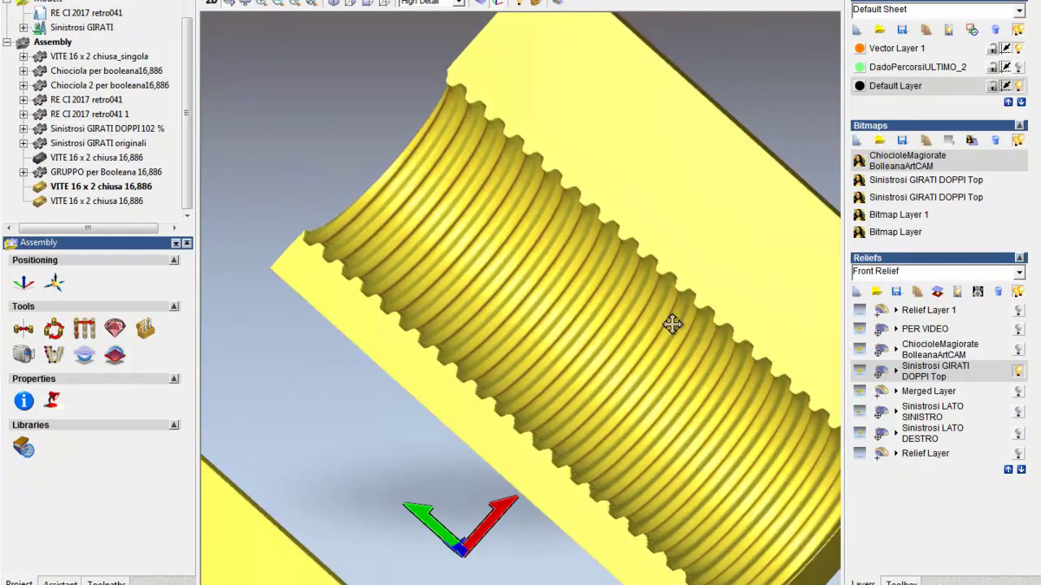
mouse_move(558, 322)
left_mouse_down()
mouse_move(504, 265)
mouse_move(493, 230)
mouse_move(474, 230)
left_mouse_up()
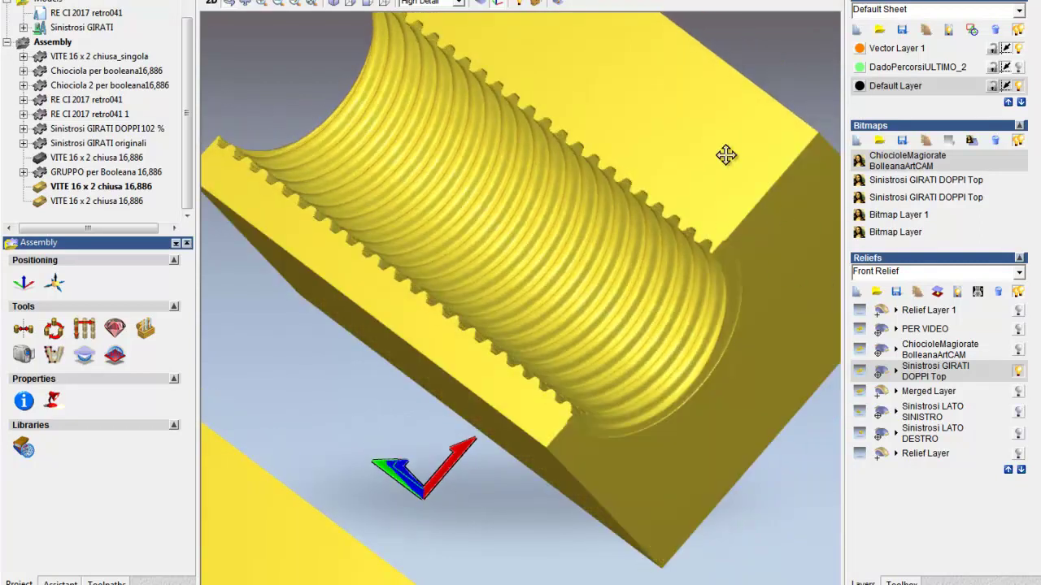
mouse_move(505, 329)
left_mouse_down()
mouse_move(642, 434)
mouse_move(655, 418)
mouse_move(697, 255)
mouse_move(563, 327)
mouse_move(550, 409)
left_mouse_up()
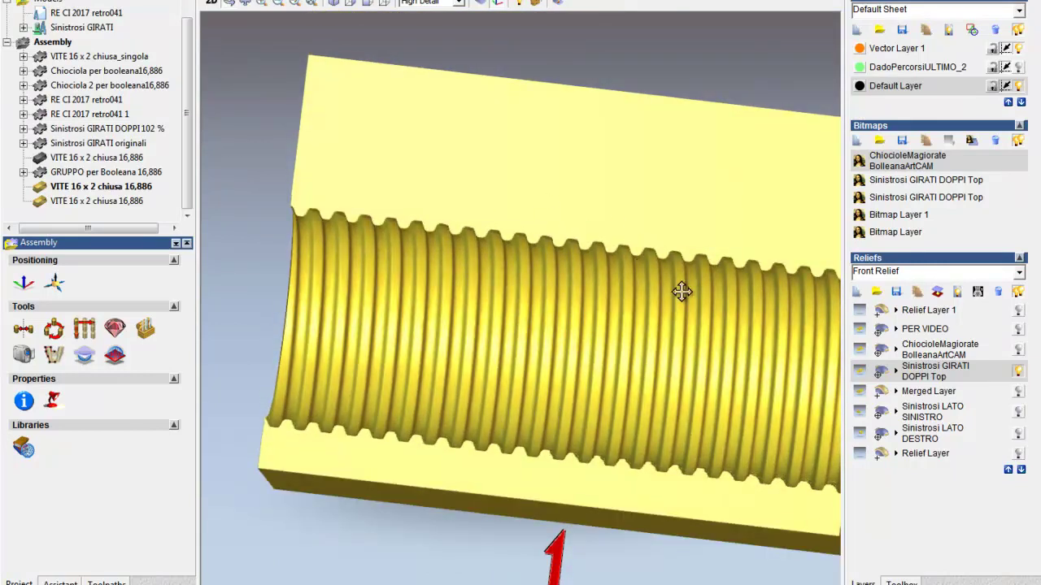
mouse_move(458, 425)
left_mouse_down()
mouse_move(529, 469)
mouse_move(523, 442)
left_mouse_up()
scroll(523, 442, "down", 3)
mouse_move(555, 411)
left_mouse_down()
mouse_move(620, 469)
mouse_move(627, 336)
left_mouse_up()
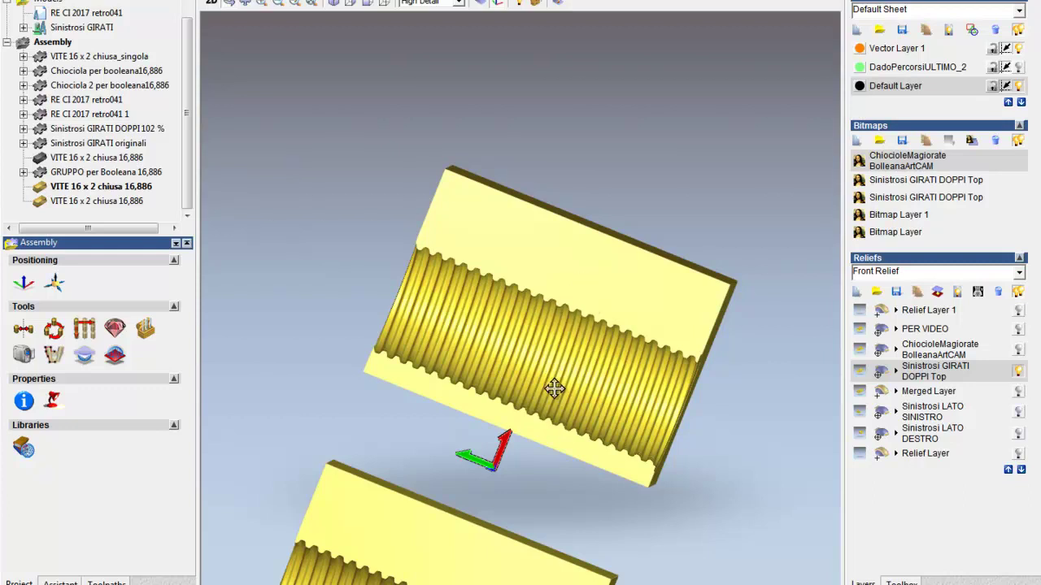
scroll(554, 388, "up", 2)
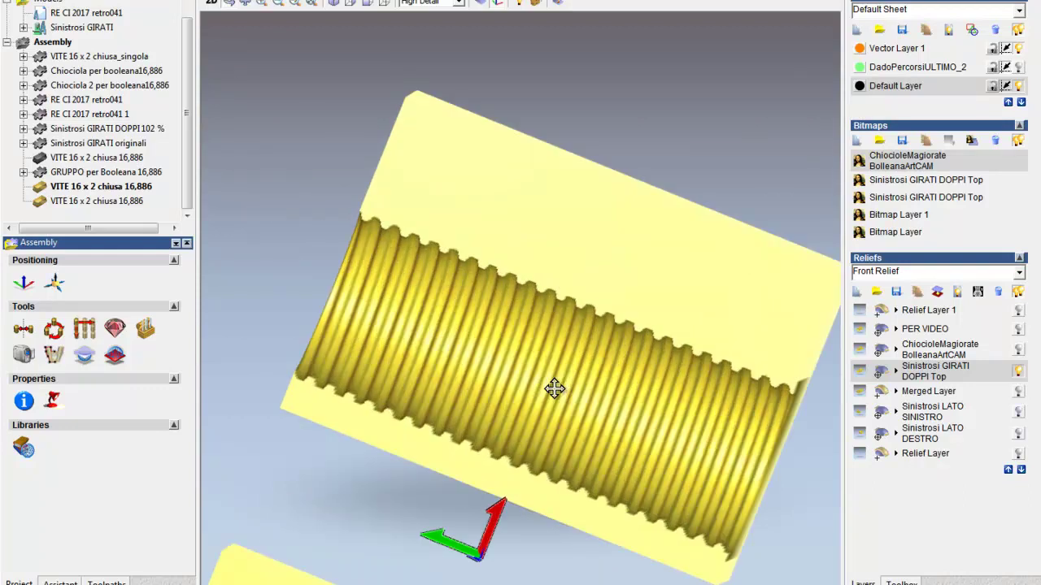
mouse_move(554, 389)
left_mouse_down()
mouse_move(575, 385)
mouse_move(555, 350)
mouse_move(579, 282)
mouse_move(531, 348)
left_mouse_up()
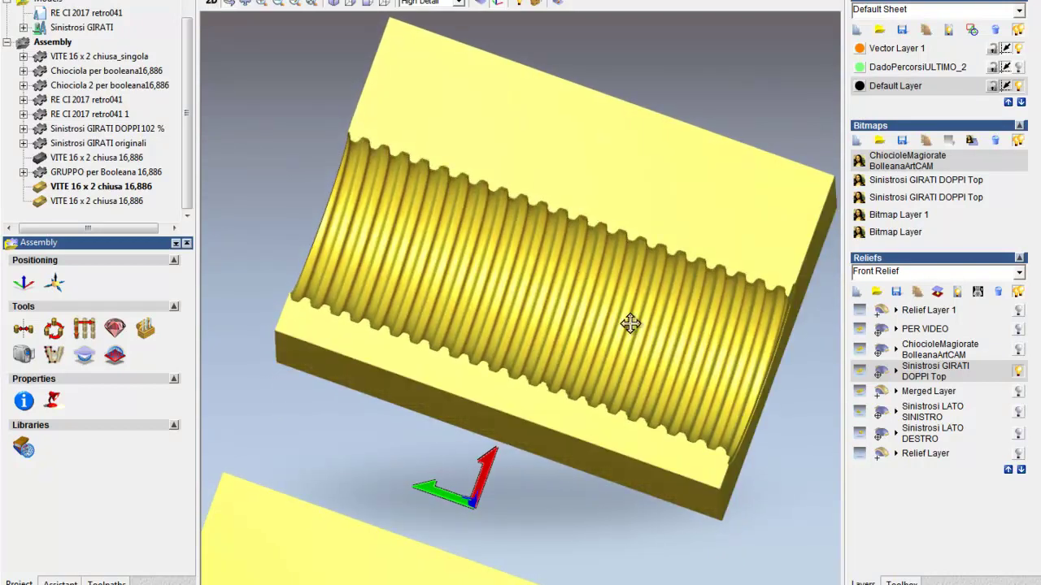
mouse_move(520, 351)
left_mouse_down()
mouse_move(656, 365)
mouse_move(804, 191)
left_mouse_up()
mouse_move(779, 239)
left_mouse_down()
mouse_move(671, 163)
mouse_move(729, 182)
mouse_move(725, 170)
left_mouse_up()
left_click_drag(691, 311, 699, 309)
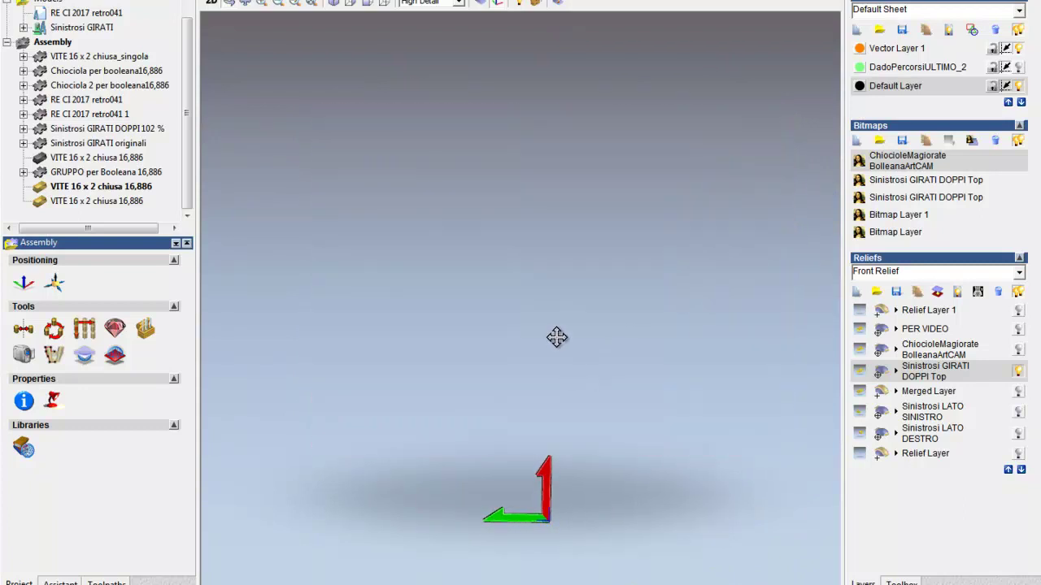
left_click_drag(546, 333, 547, 327)
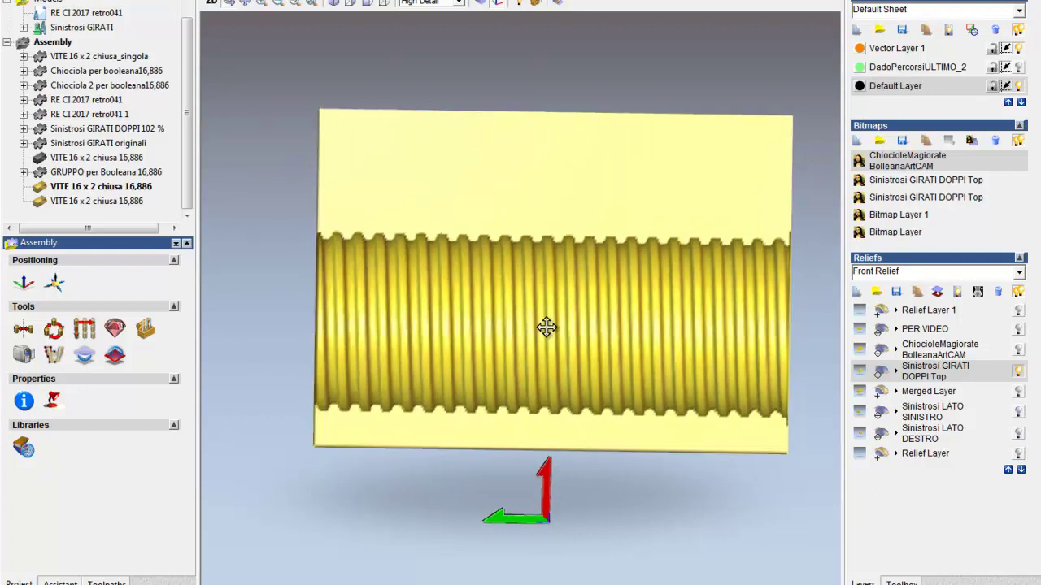
left_click_drag(773, 72, 772, 73)
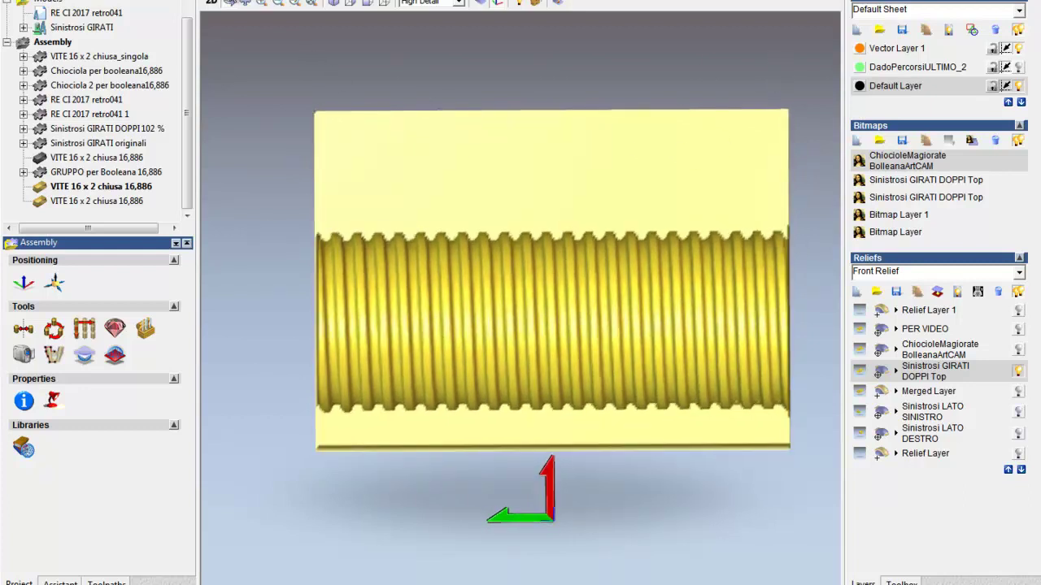
mouse_move(355, 130)
left_mouse_down()
mouse_move(394, 31)
mouse_move(389, 2)
mouse_move(388, 40)
left_mouse_up()
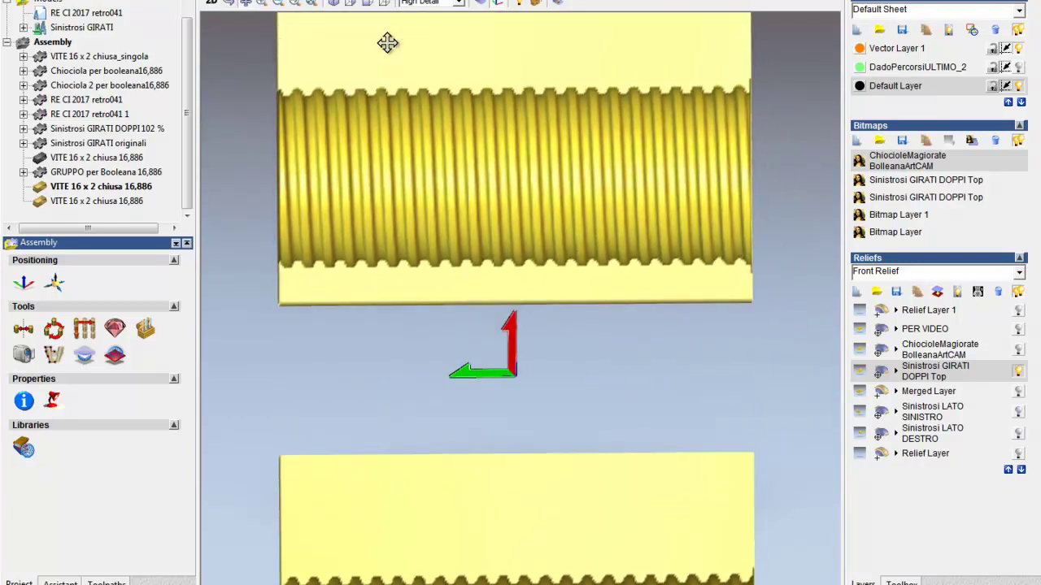
left_click_drag(340, 64, 599, 138)
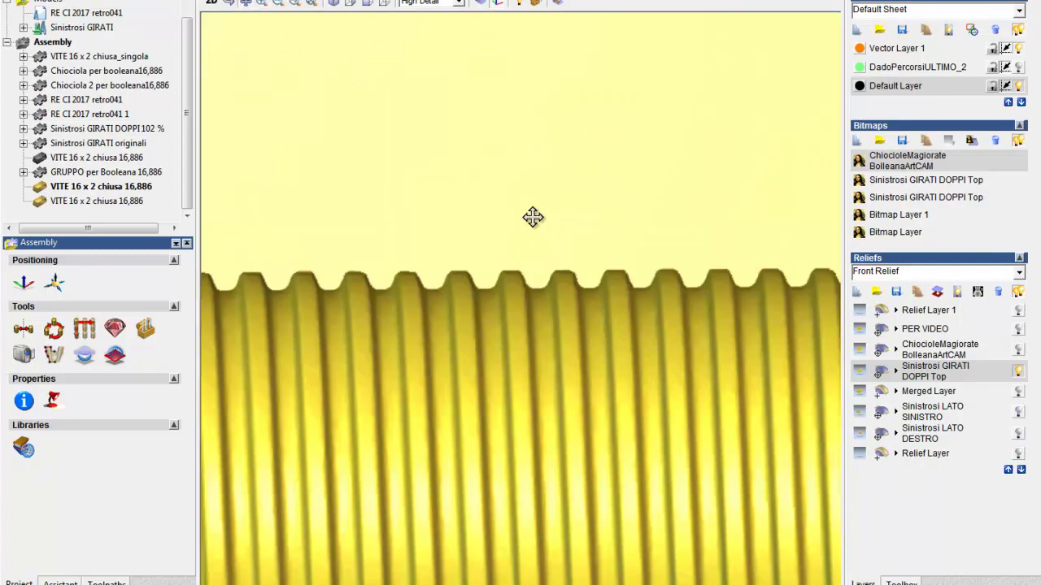
left_click_drag(532, 216, 541, 46)
mouse_move(529, 130)
left_mouse_down()
mouse_move(513, 168)
mouse_move(506, 144)
mouse_move(504, 154)
left_mouse_up()
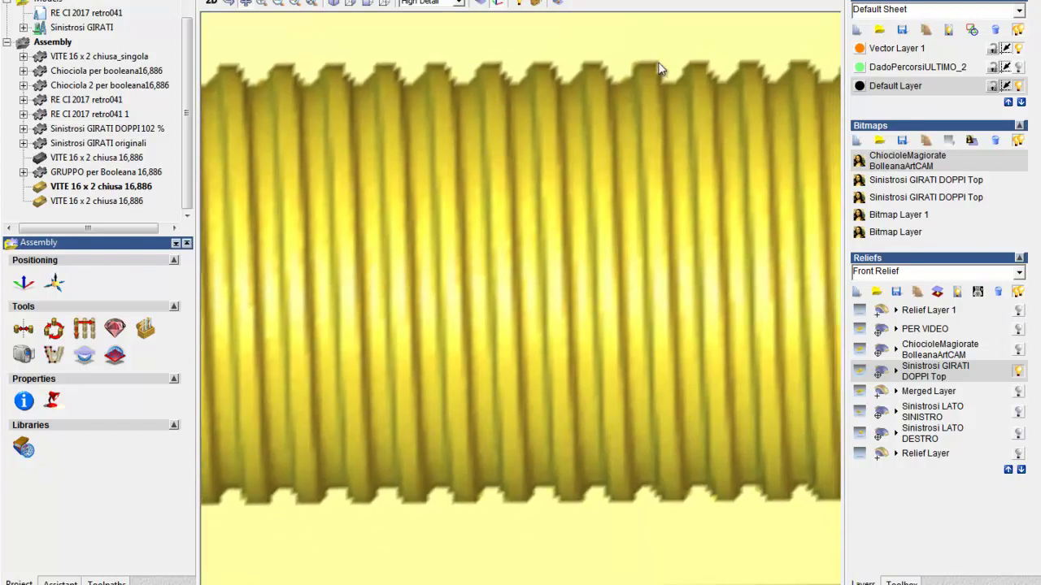
left_click_drag(664, 70, 583, 36)
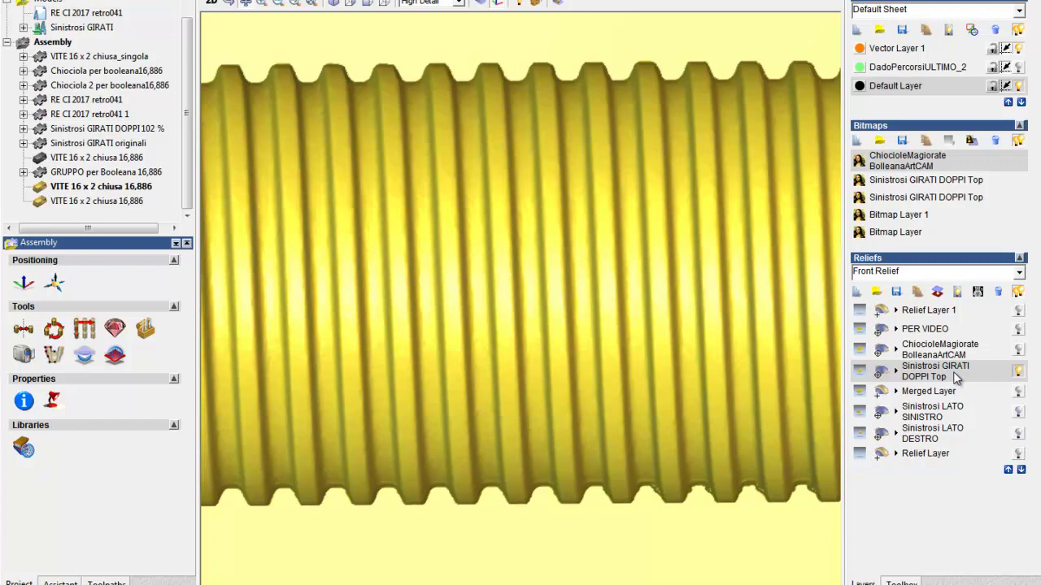
Show the ChiocioleMagiorate BolleanaArtCAM relief, zoomed out and centred on both threaded blocks.
left_click(1019, 350)
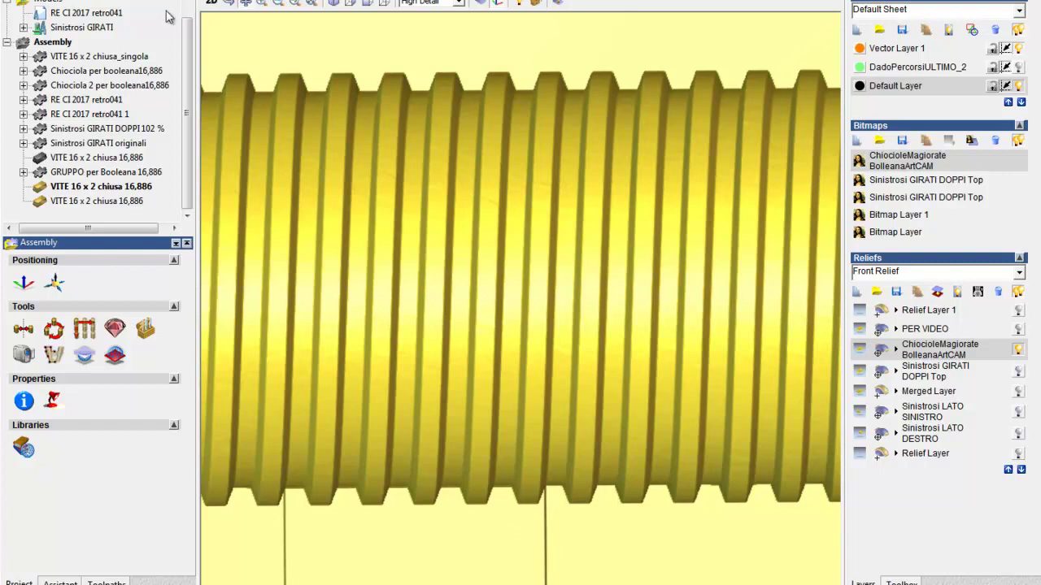
left_click(279, 3)
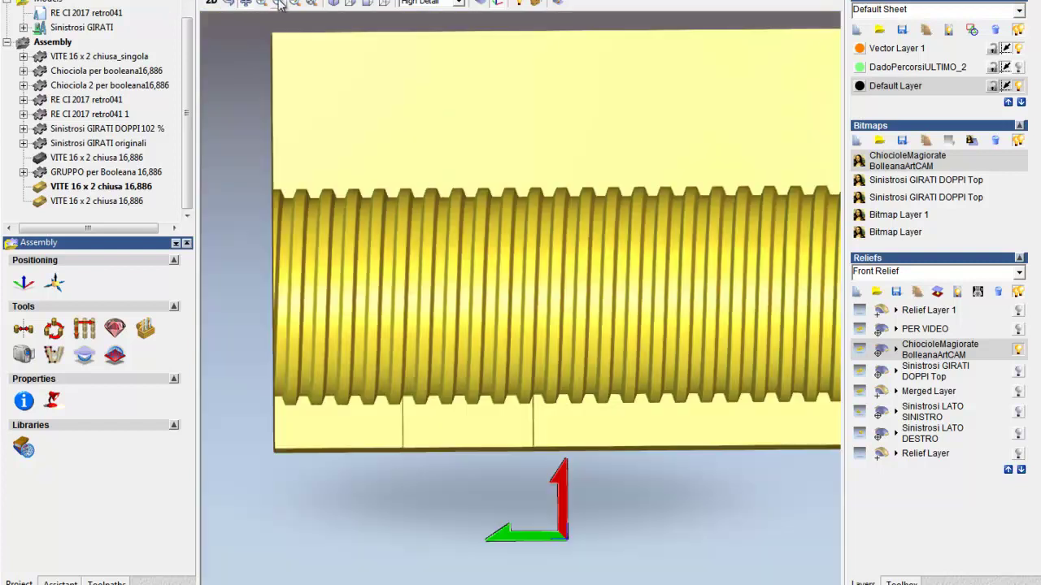
scroll(374, 215, "down", 2)
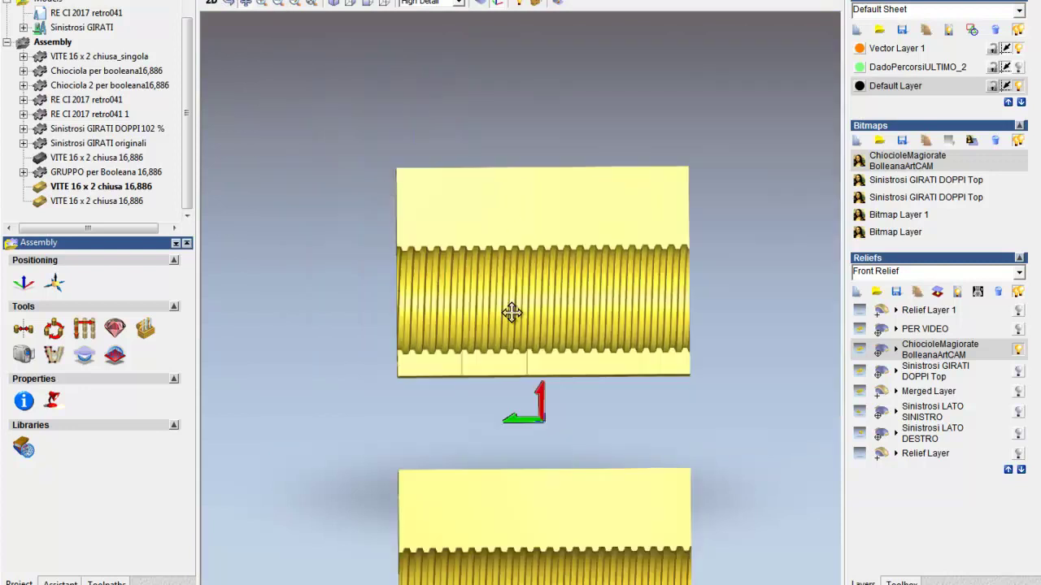
mouse_move(685, 425)
left_mouse_down()
mouse_move(674, 322)
mouse_move(662, 304)
left_mouse_up()
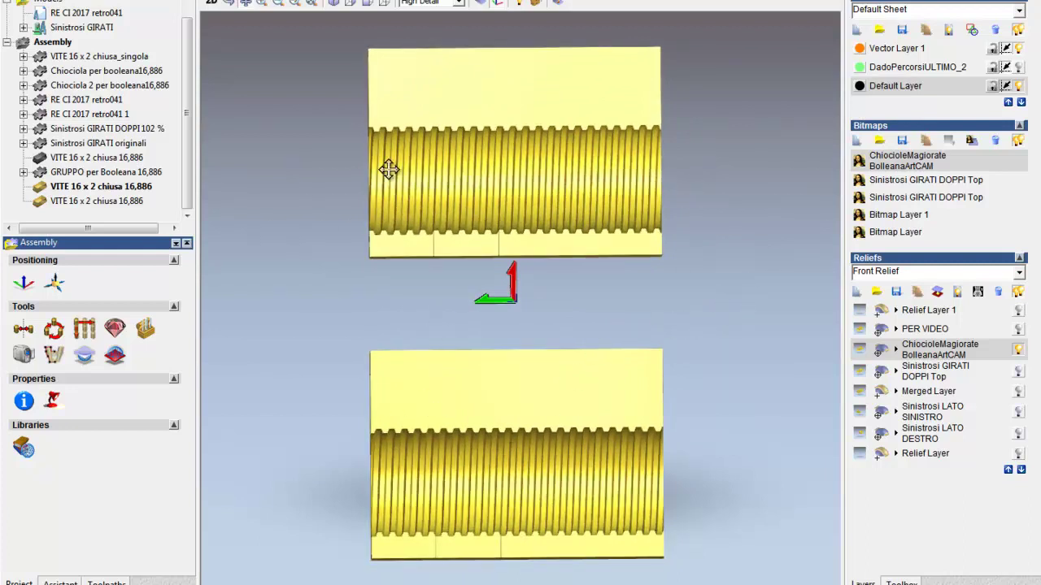
left_click_drag(476, 490, 338, 355)
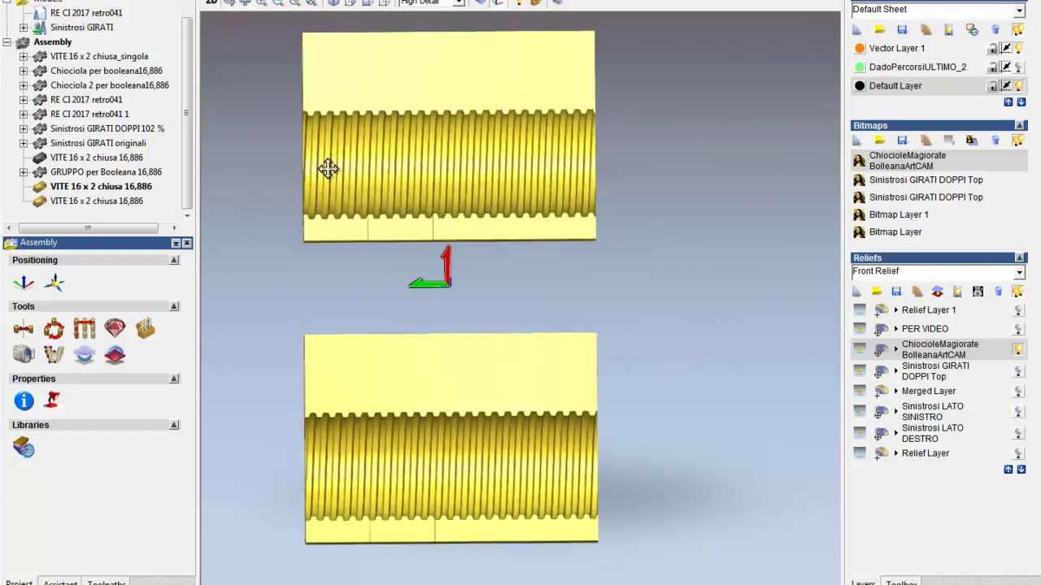
Tilt the view to see both half-nut blocks' front faces in perspective, then select Relief Layer 1.
mouse_move(390, 409)
left_mouse_down()
mouse_move(339, 356)
mouse_move(414, 458)
mouse_move(395, 394)
left_mouse_up()
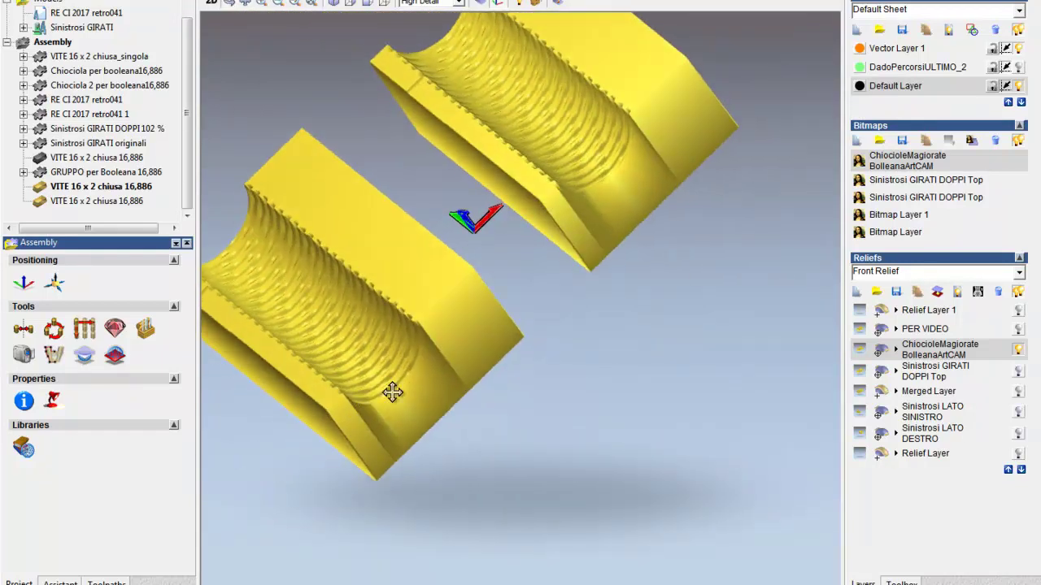
mouse_move(588, 238)
left_mouse_down()
mouse_move(744, 444)
mouse_move(686, 367)
mouse_move(576, 548)
mouse_move(417, 513)
mouse_move(716, 312)
mouse_move(760, 352)
mouse_move(466, 389)
mouse_move(438, 426)
mouse_move(518, 418)
mouse_move(525, 365)
left_mouse_up()
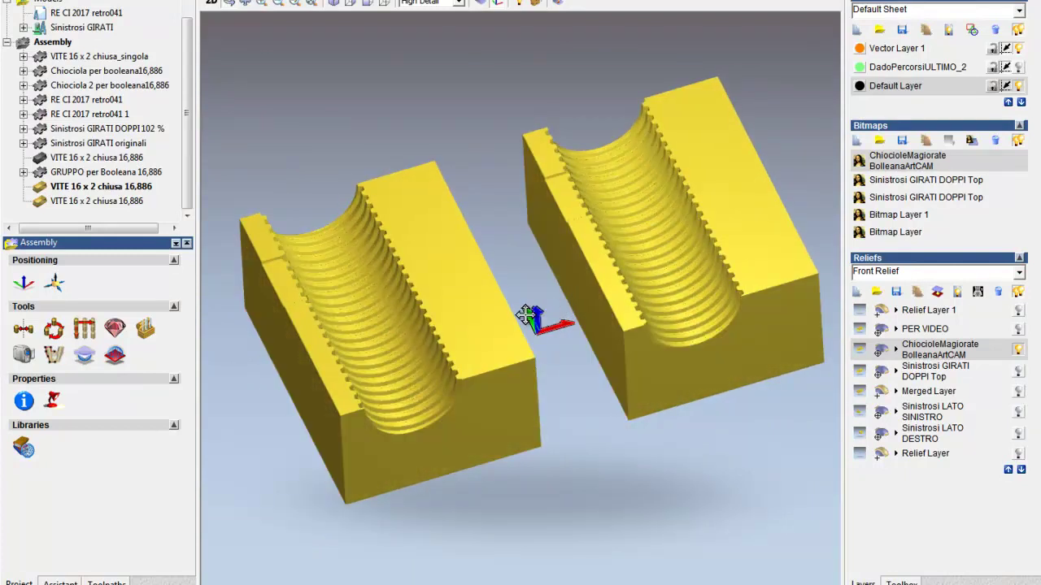
left_click_drag(498, 268, 492, 277)
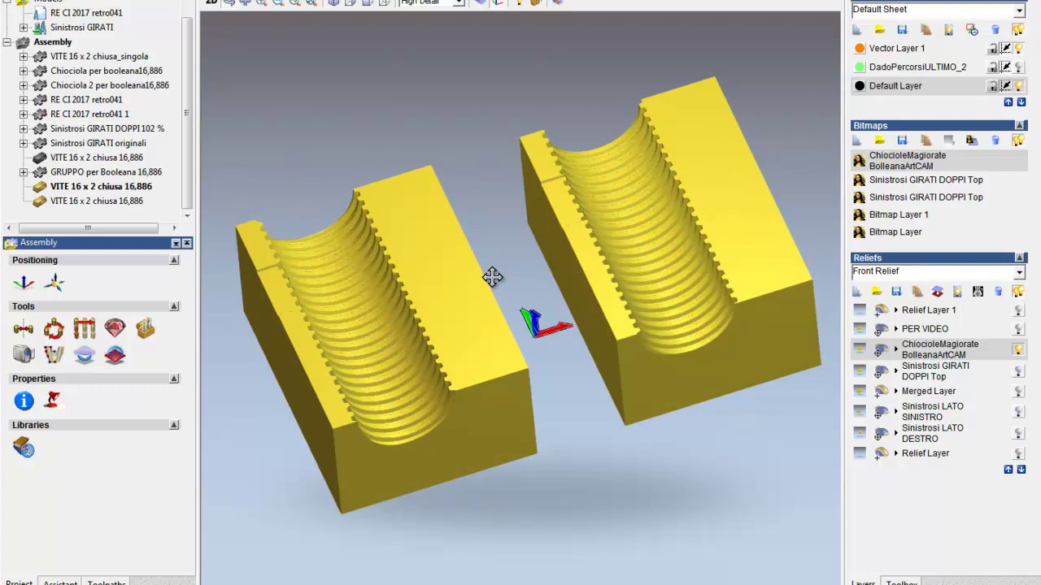
left_click_drag(509, 279, 509, 290)
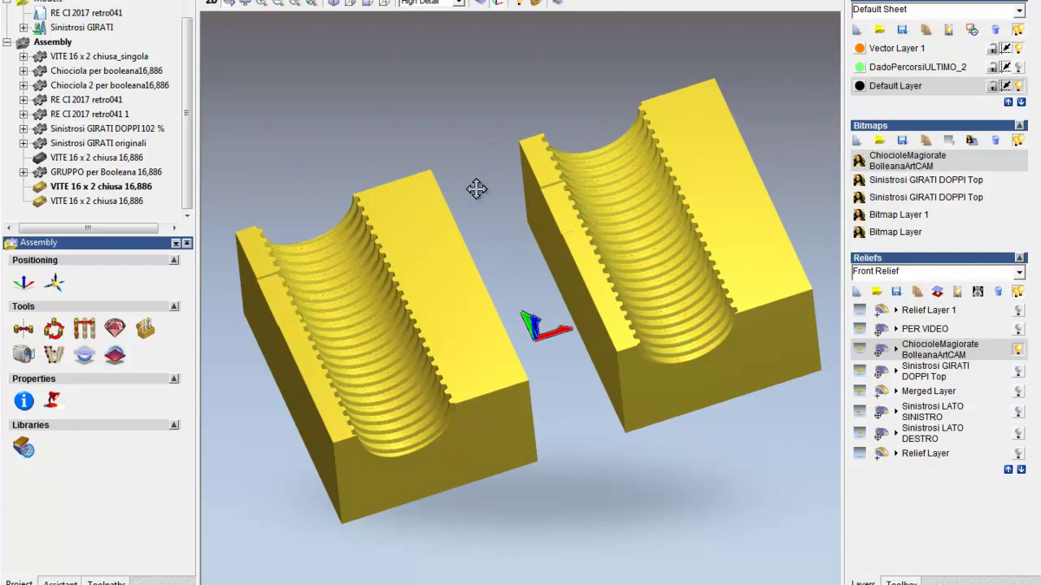
left_click_drag(606, 436, 576, 296)
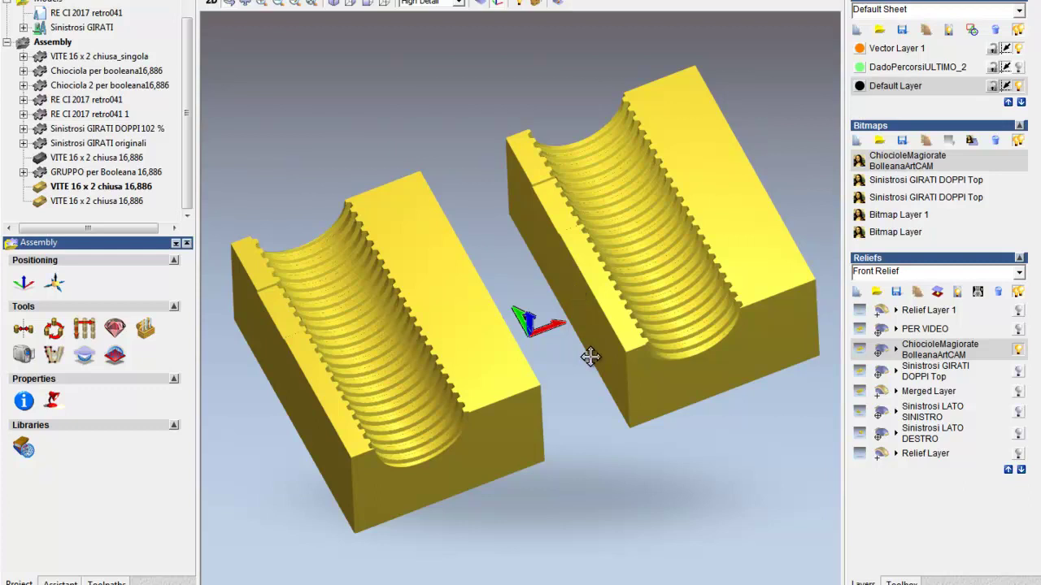
left_click_drag(590, 356, 574, 284)
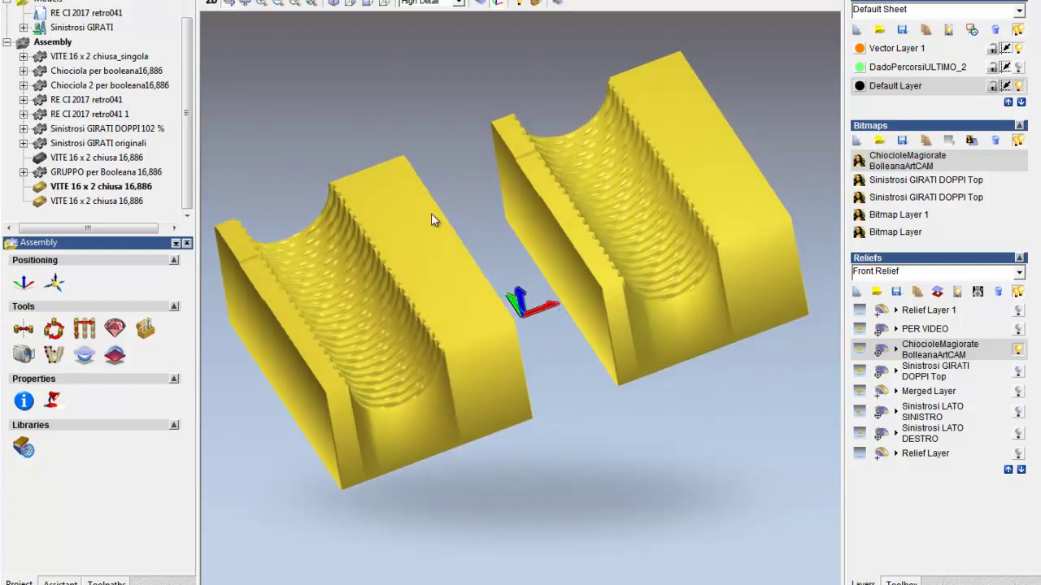
left_click(942, 314)
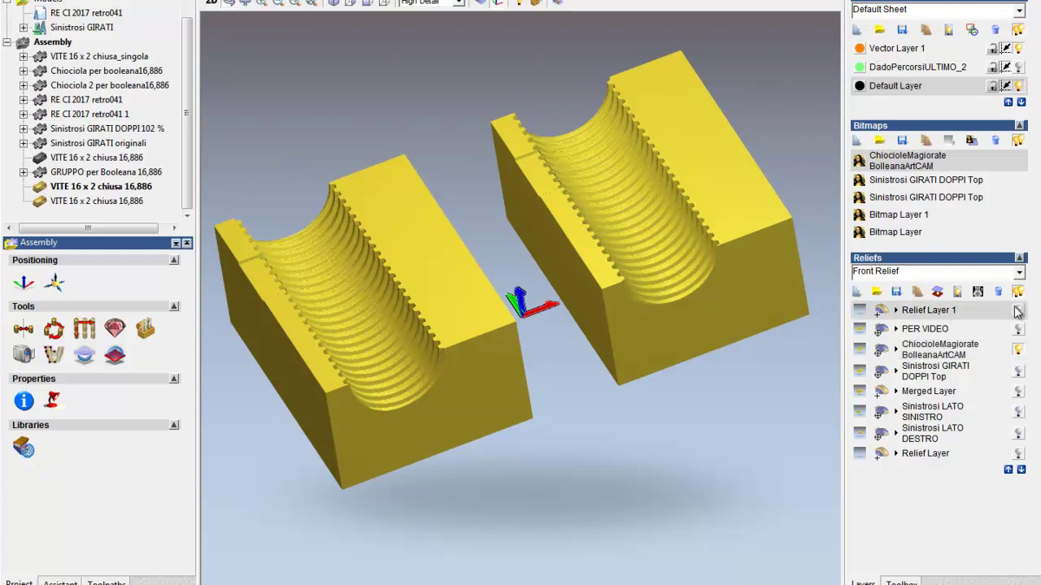
Turn on Relief Layer 1 to show BOOLEANA and ARTCAM lettering on the blocks' front faces.
left_click(1019, 310)
mouse_move(620, 398)
left_mouse_down()
mouse_move(516, 497)
mouse_move(408, 481)
mouse_move(662, 337)
mouse_move(650, 309)
mouse_move(500, 290)
mouse_move(542, 284)
mouse_move(607, 441)
mouse_move(550, 464)
mouse_move(562, 360)
mouse_move(642, 137)
mouse_move(662, 163)
mouse_move(534, 318)
mouse_move(615, 325)
left_mouse_up()
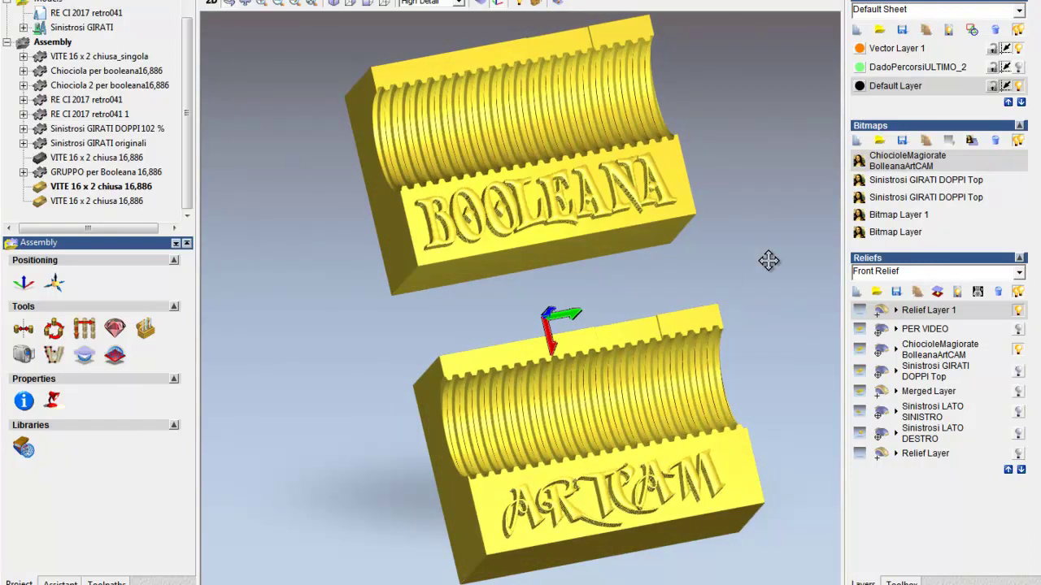
left_click_drag(575, 310, 562, 317)
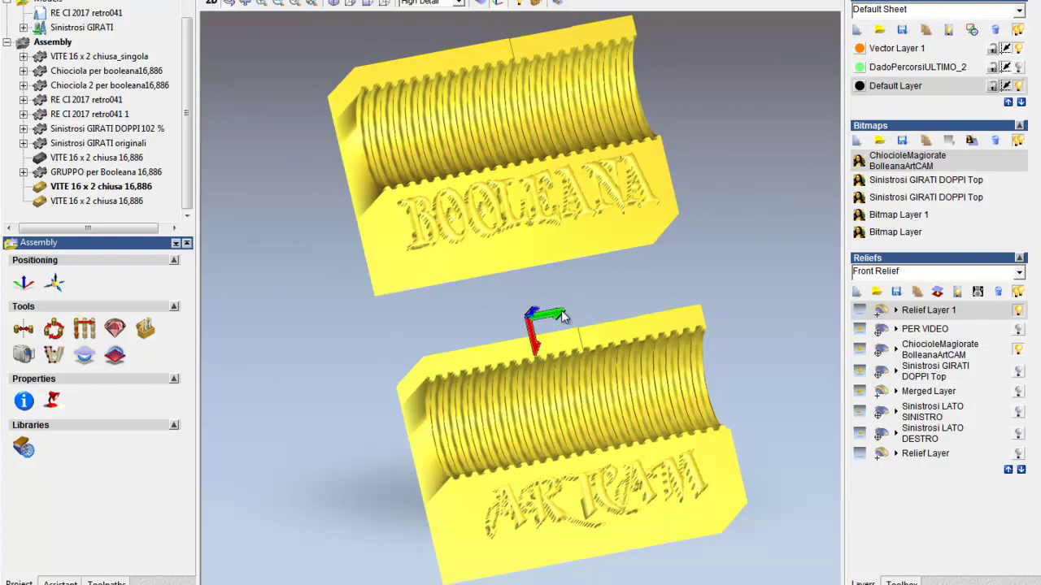